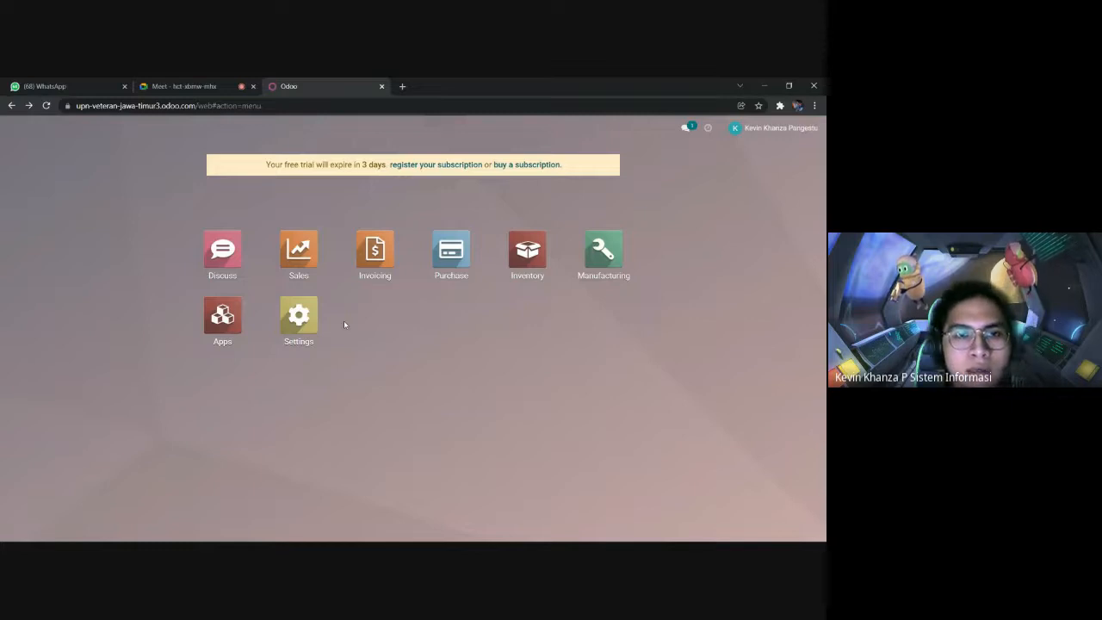
Step: Open the product list in the Sales app
left_click(306, 250)
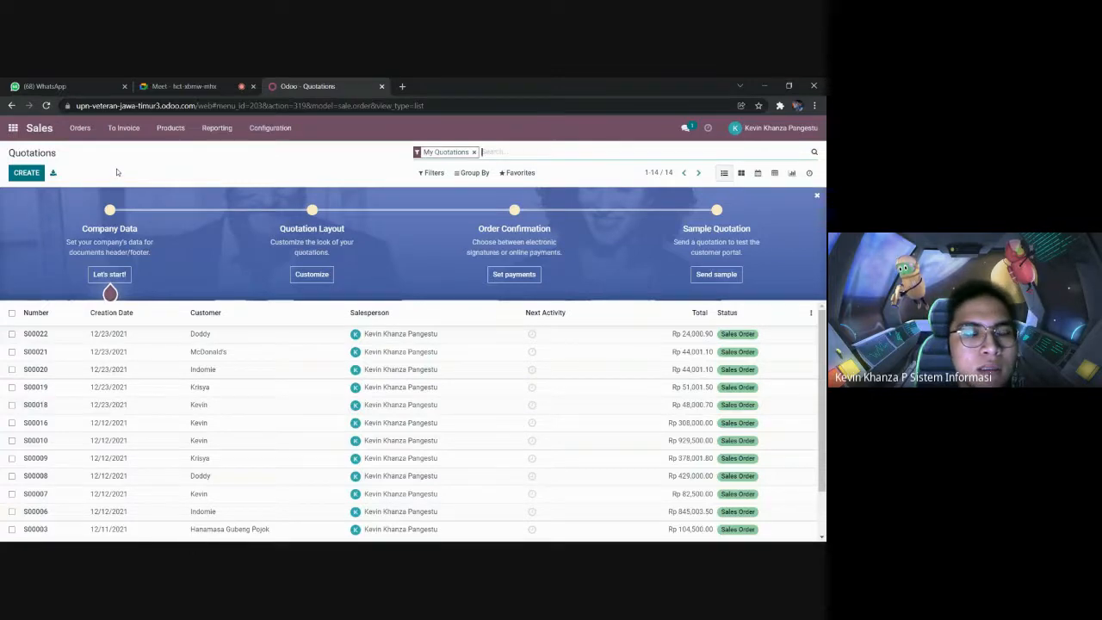
left_click(171, 131)
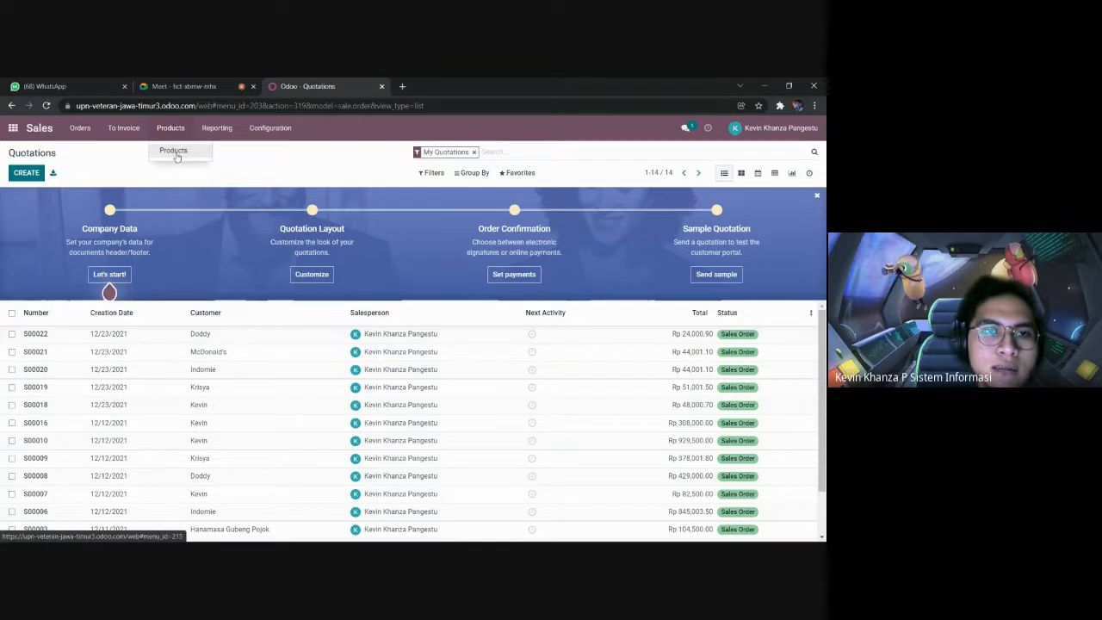
left_click(175, 153)
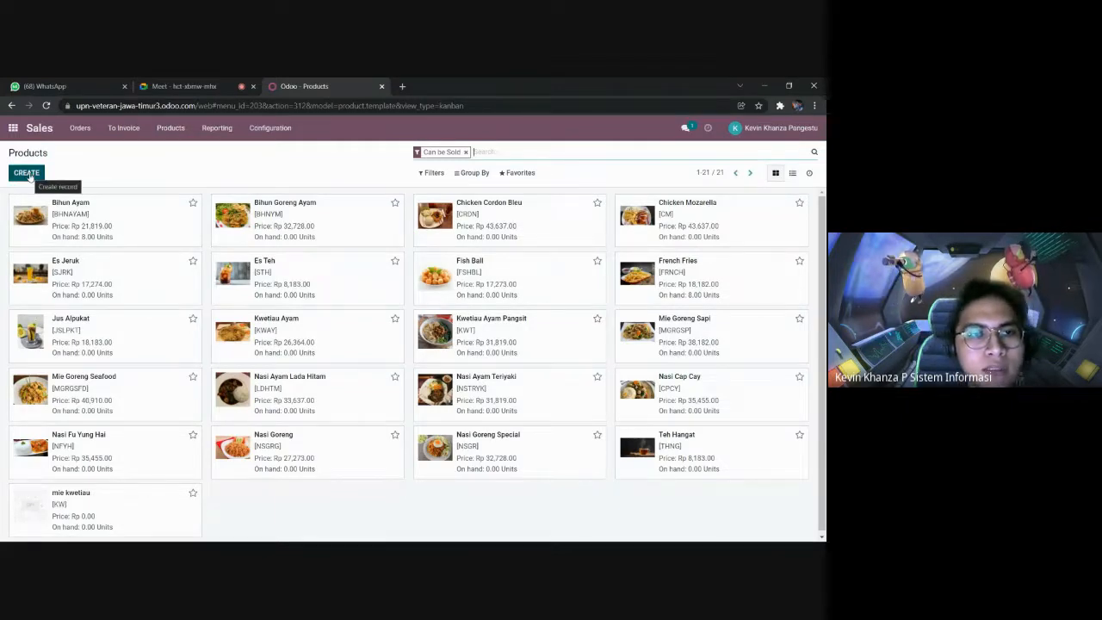
Step: Draft a new Storable Product without customer taxes and discard the unsaved record
left_click(30, 174)
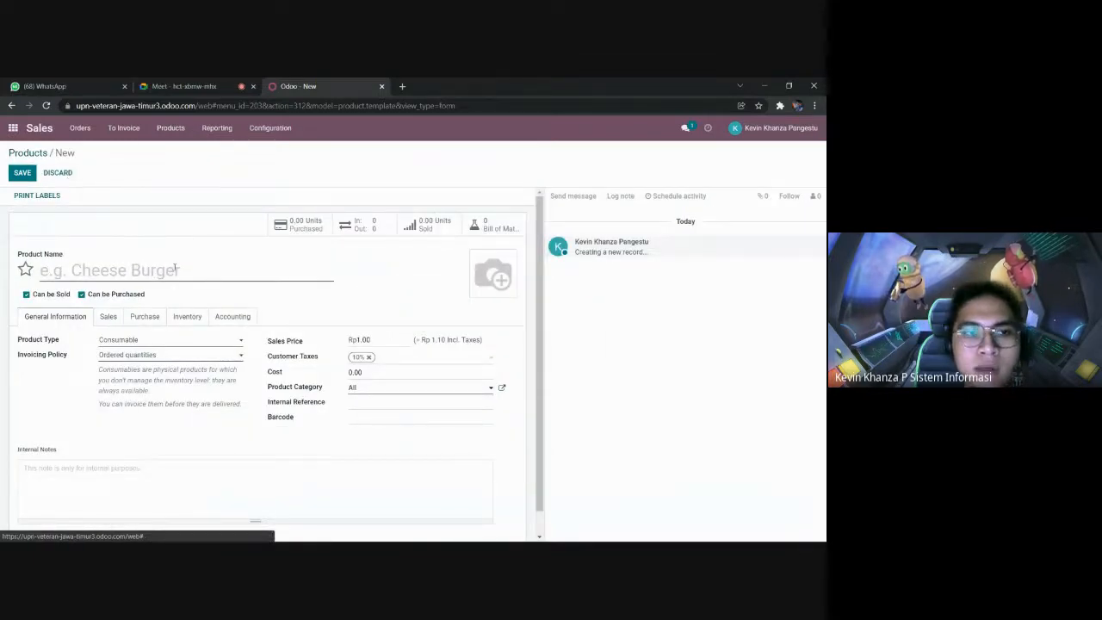
mouse_move(498, 280)
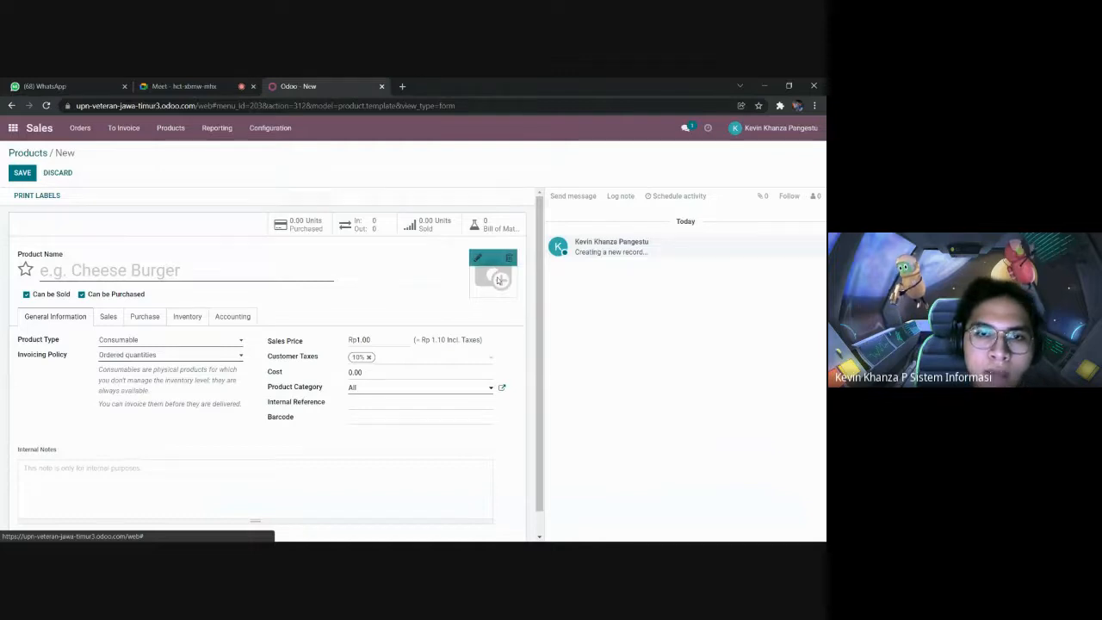
left_click(345, 341)
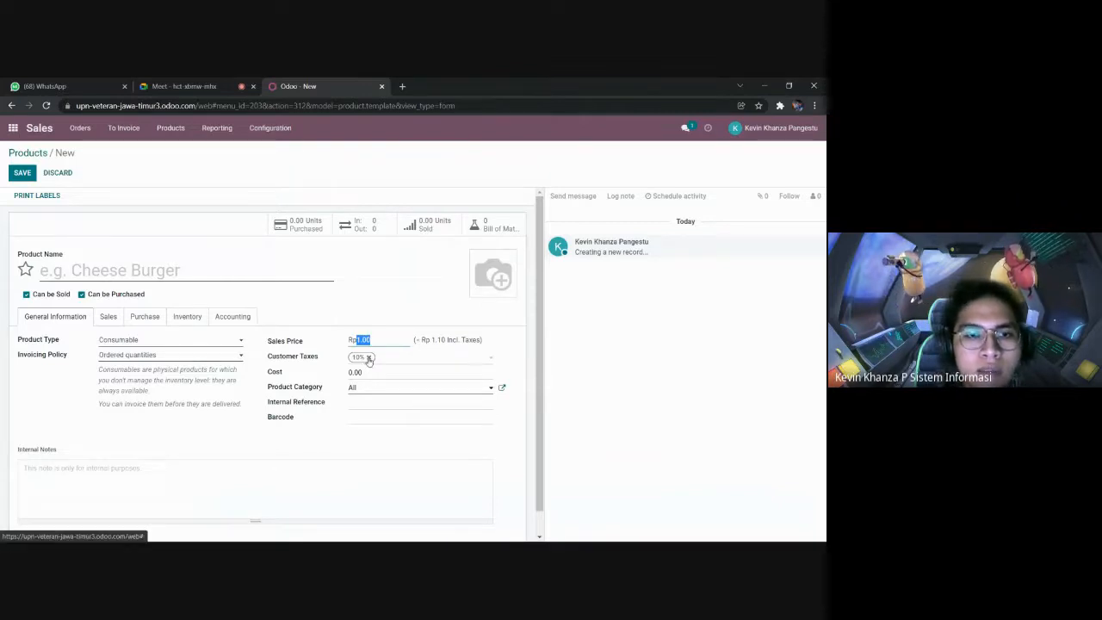
left_click(368, 357)
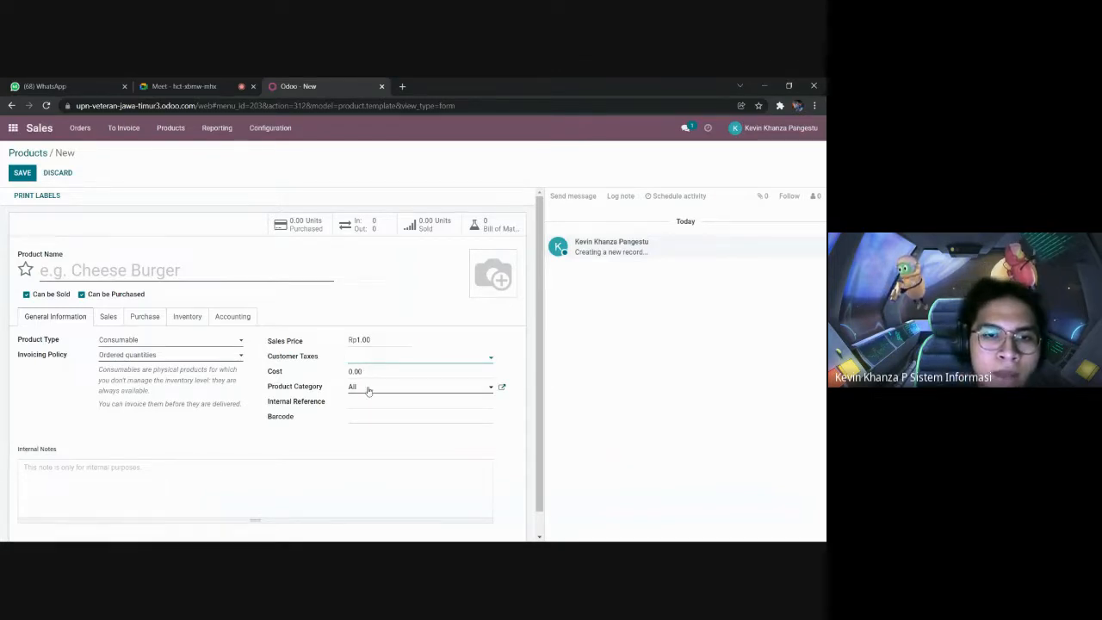
left_click(367, 389)
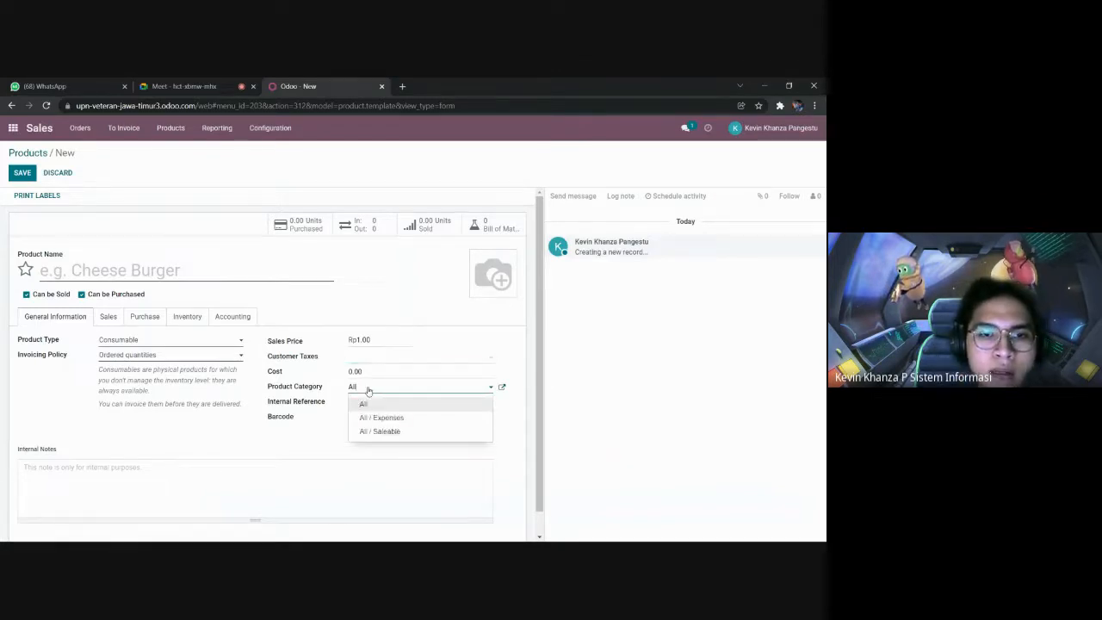
left_click(214, 342)
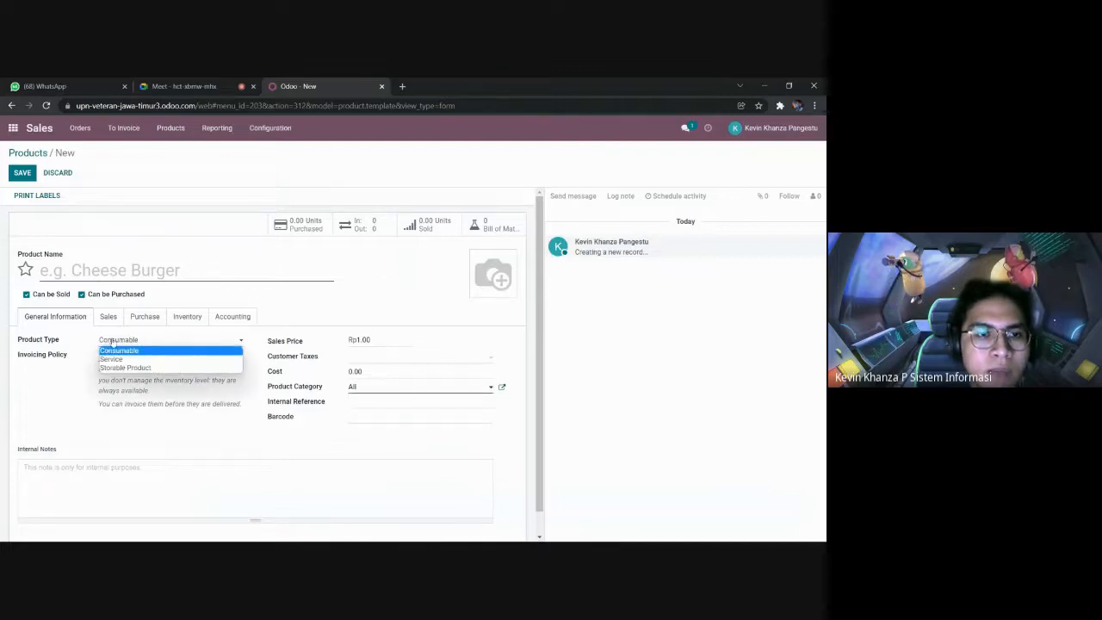
left_click(144, 368)
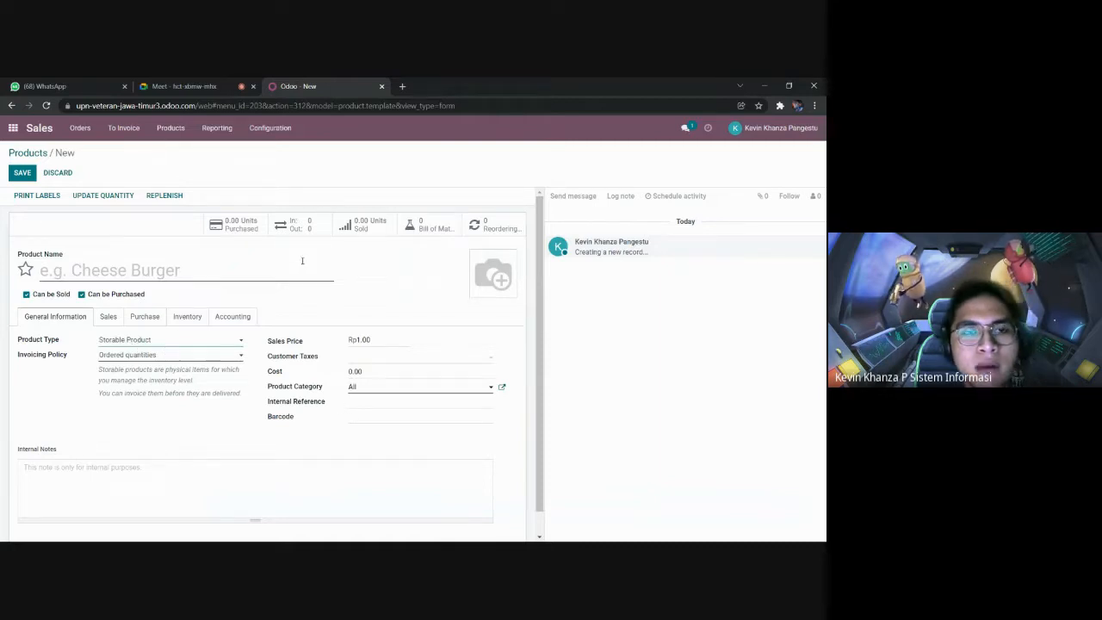
left_click(38, 156)
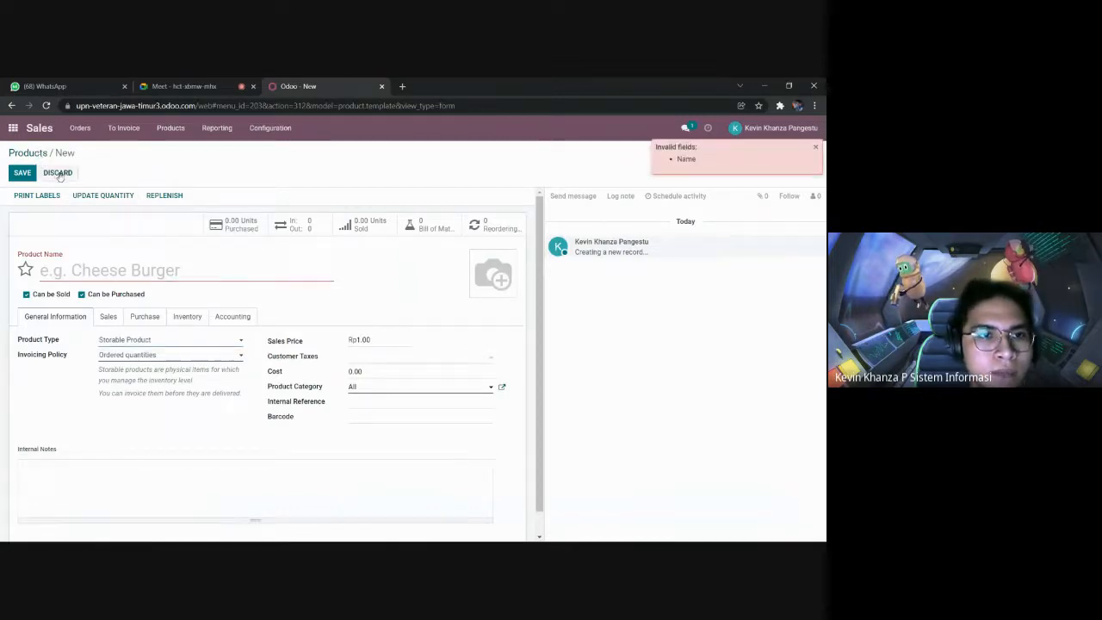
left_click(57, 172)
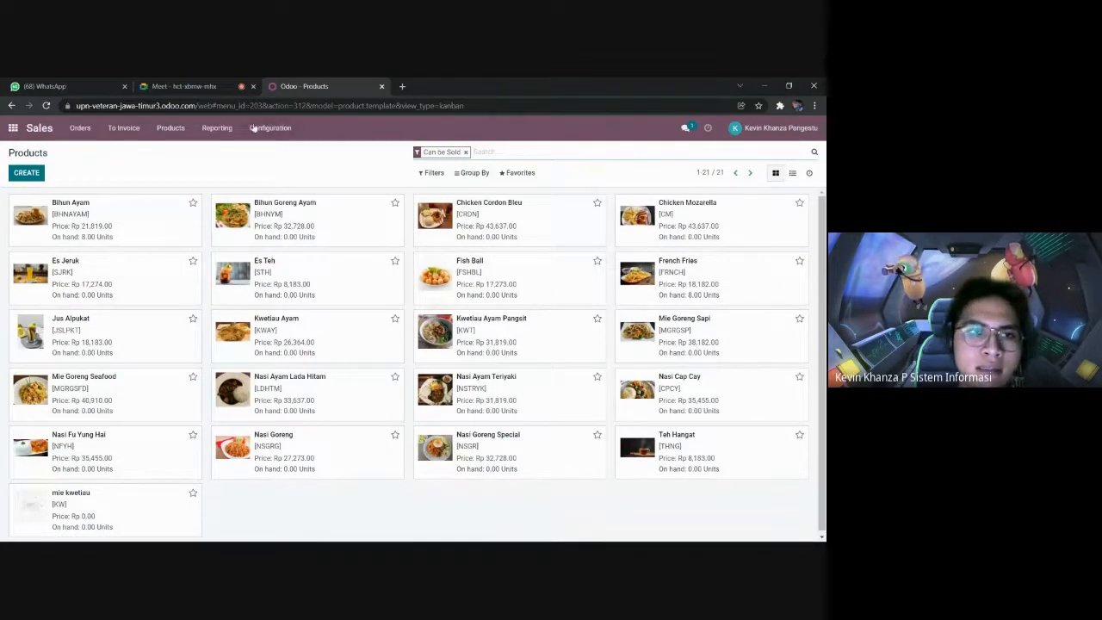
Step: Switch to the Purchase app and open its vendor list
left_click(171, 128)
mouse_move(119, 138)
mouse_move(82, 130)
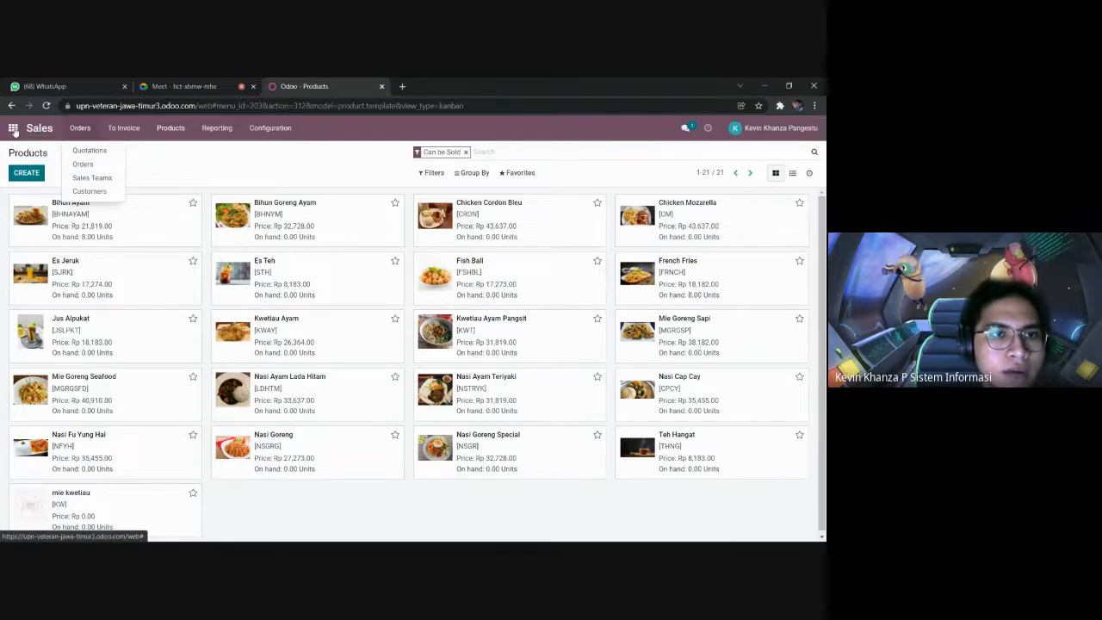
left_click(14, 128)
left_click(451, 251)
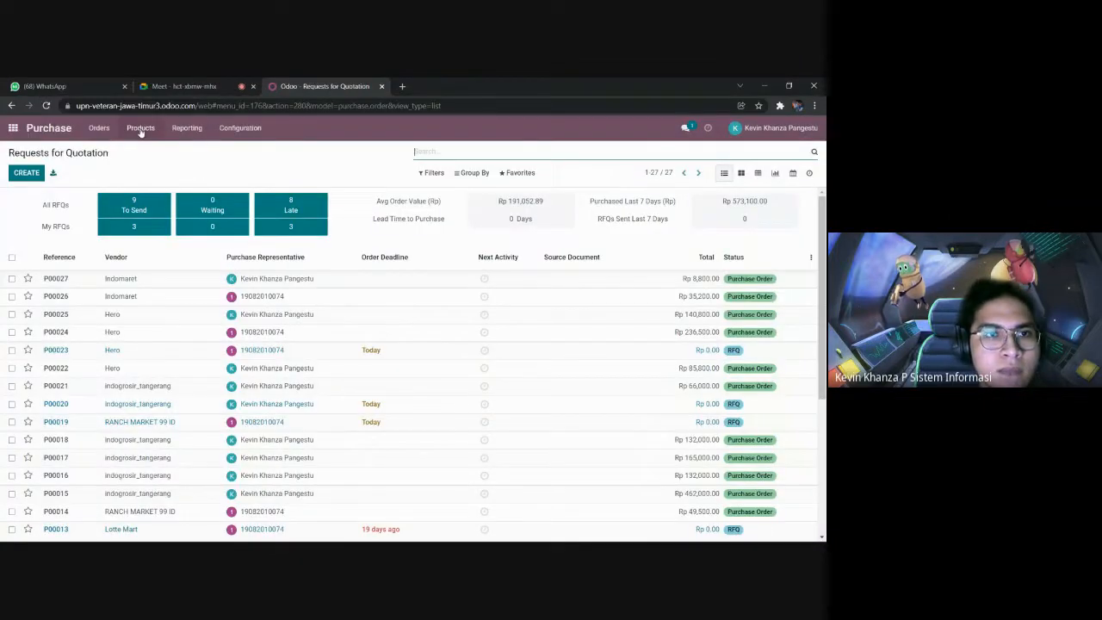
left_click(141, 132)
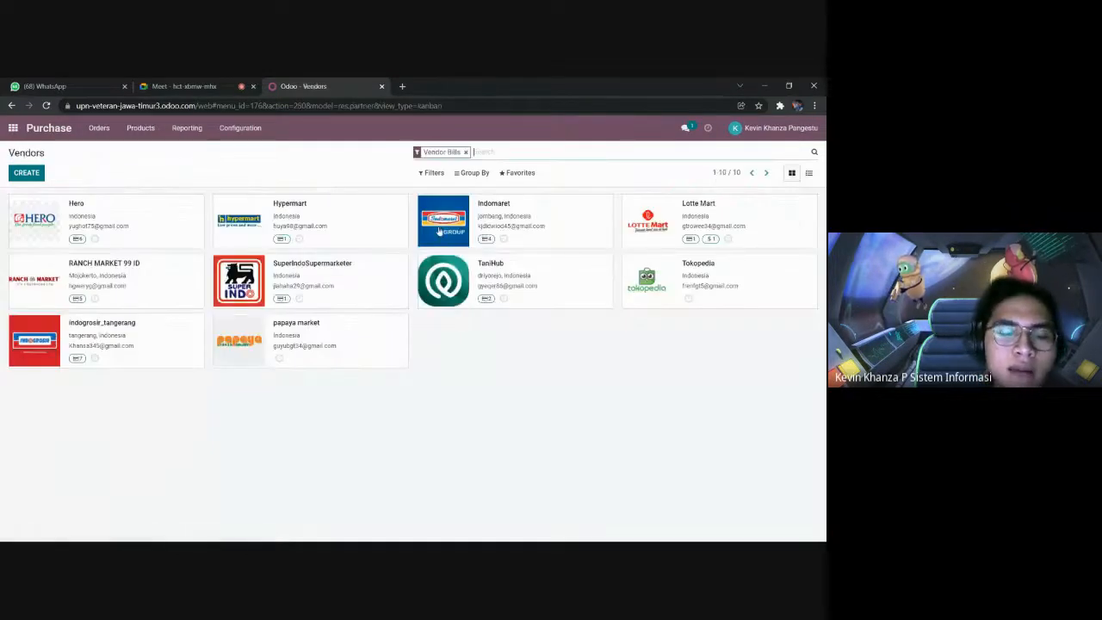
Step: Open a blank vendor form of type Company and discard it without saving
left_click(39, 176)
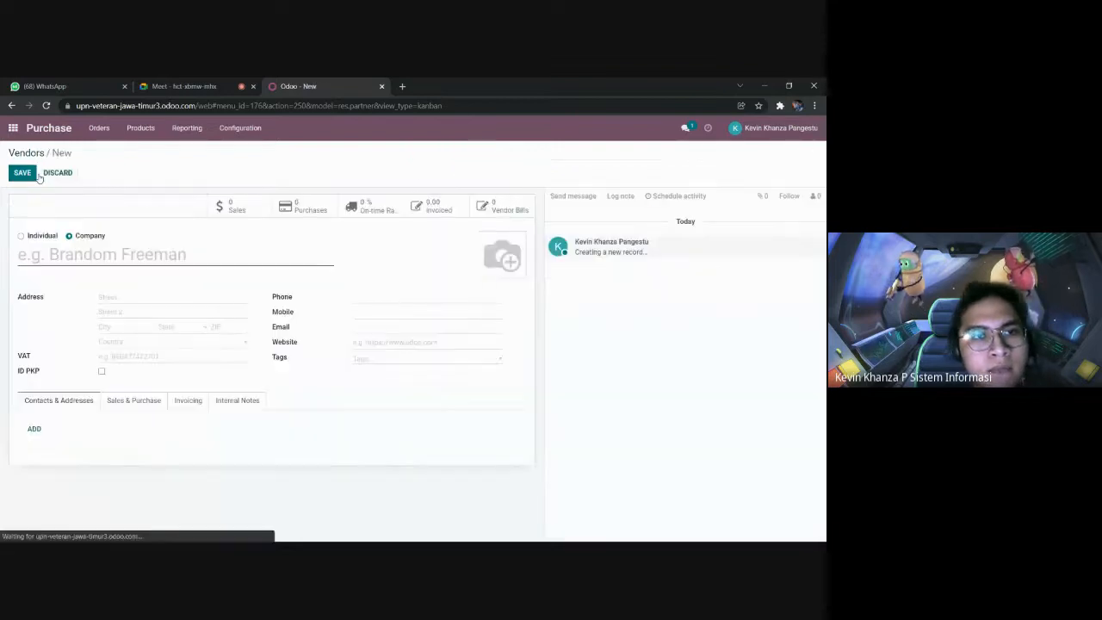
left_click(70, 236)
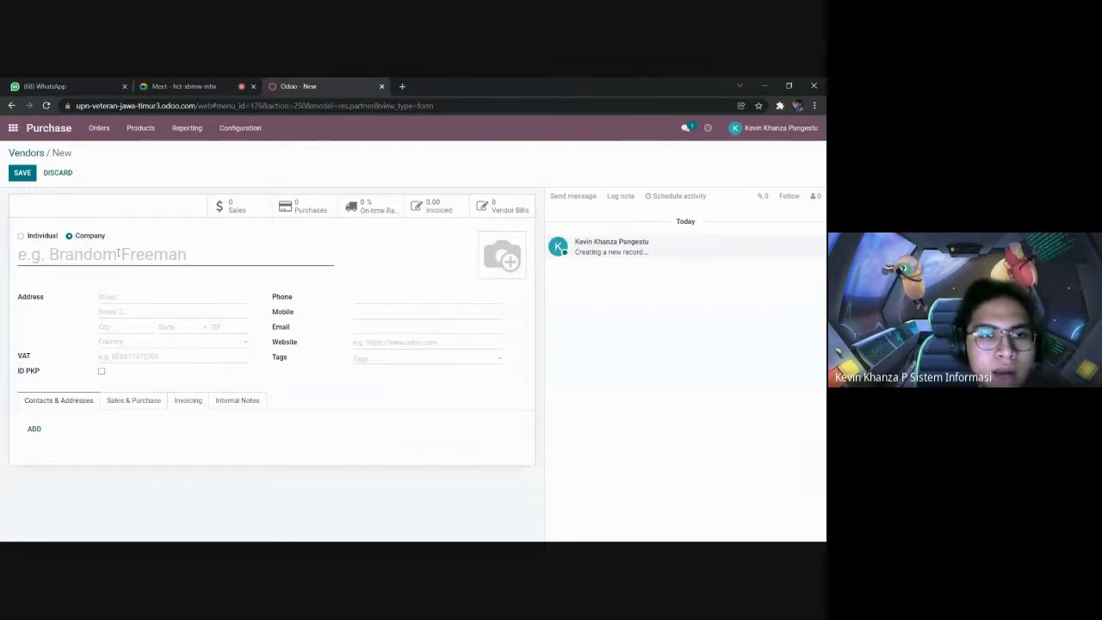
mouse_move(484, 247)
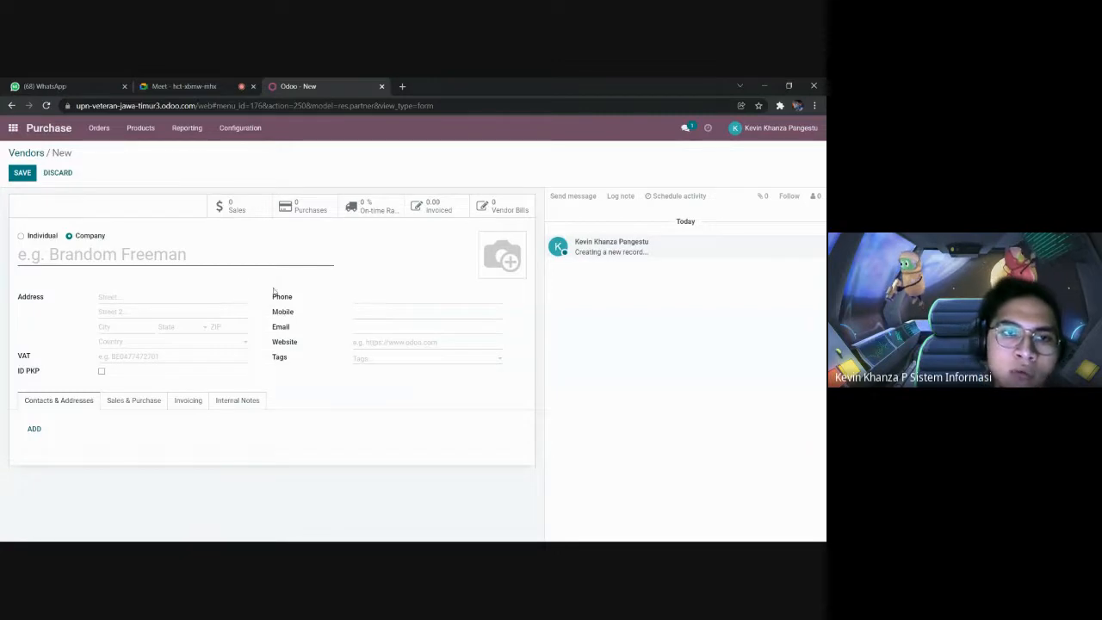
left_click(54, 173)
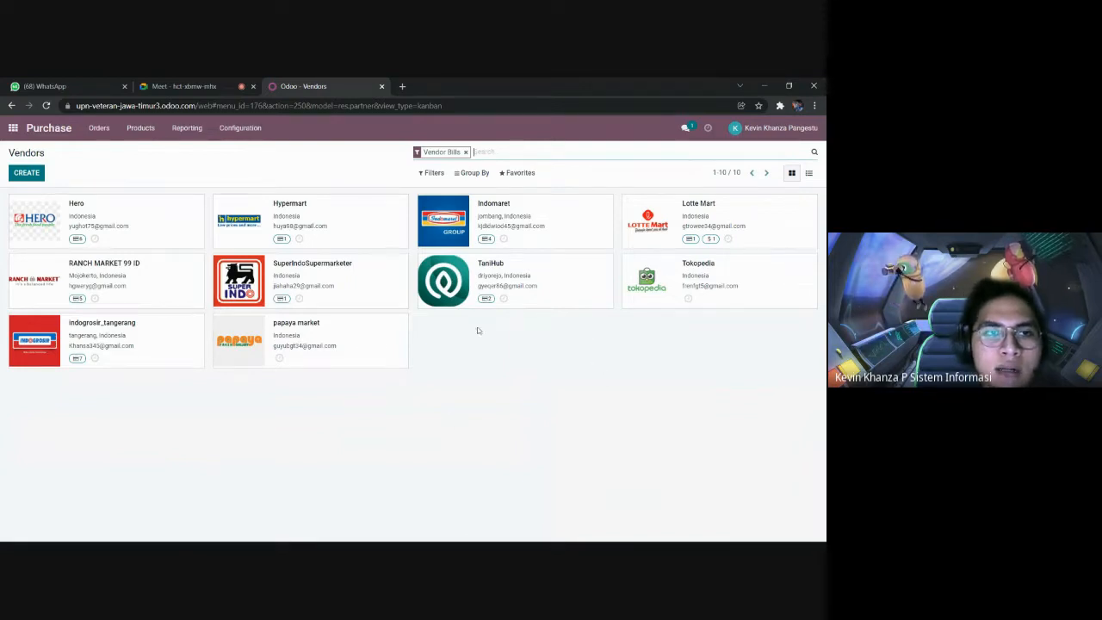
Step: Open the customer list in the Sales app and view a blank customer form, discarding it without saving
left_click(13, 127)
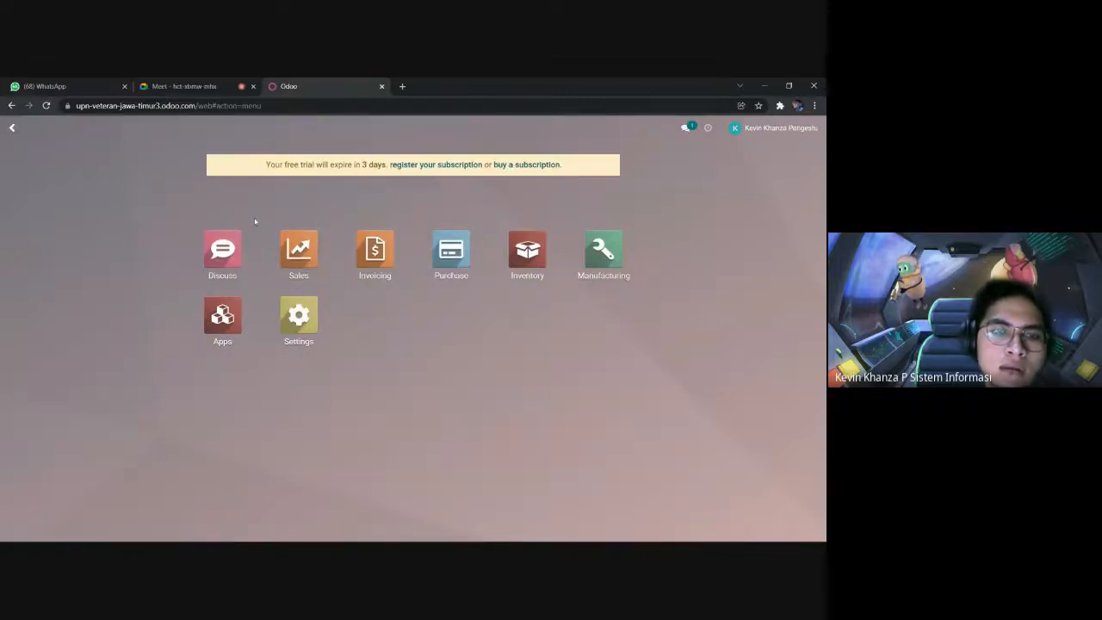
left_click(315, 254)
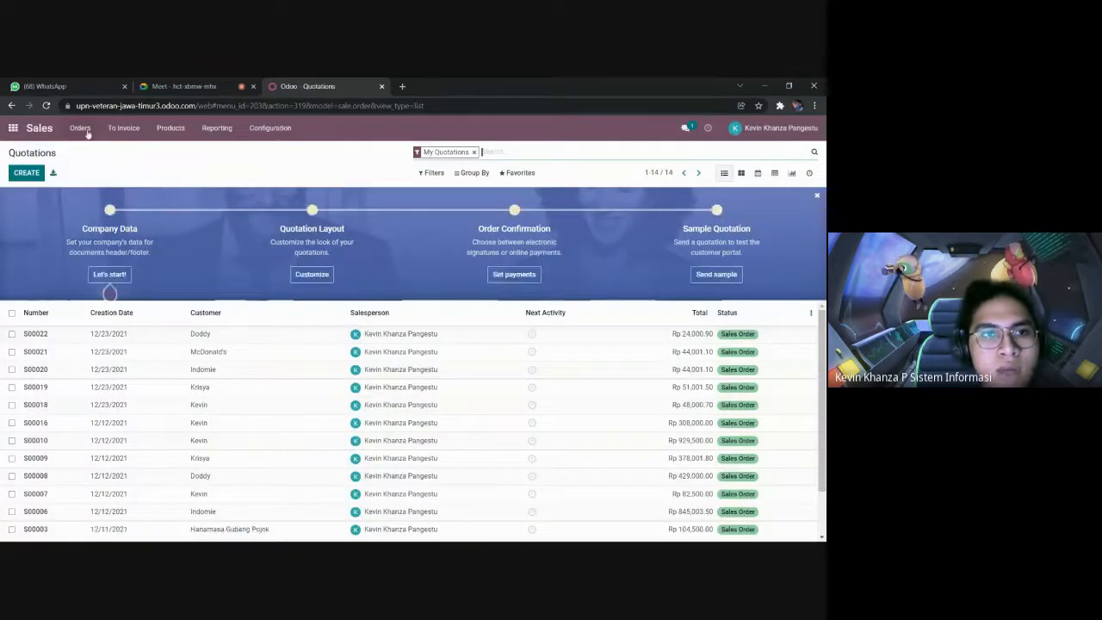
left_click(86, 130)
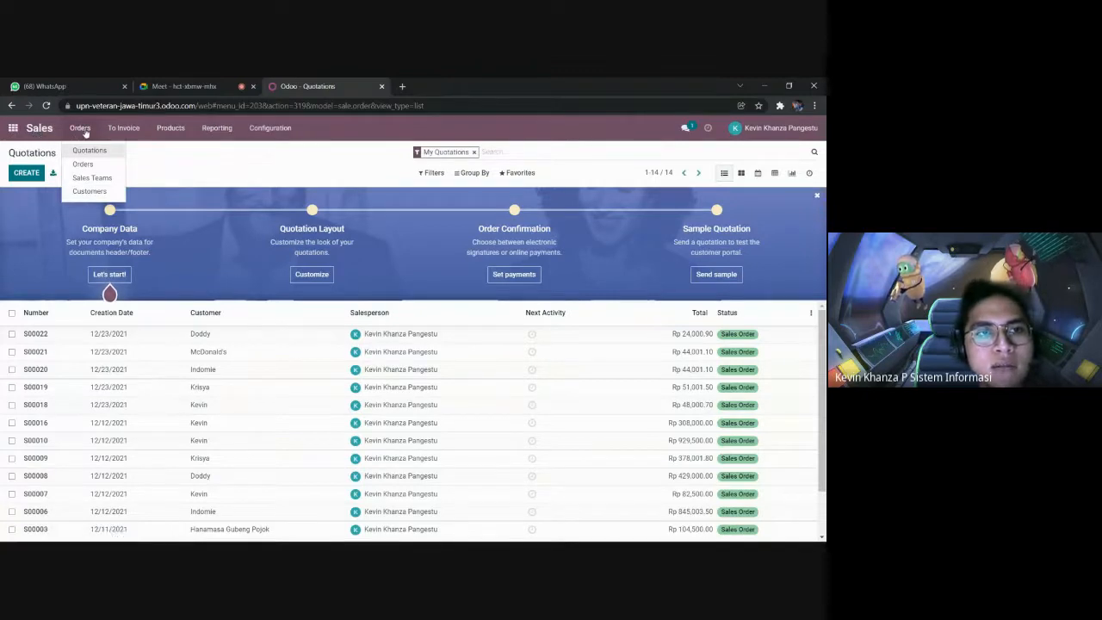
left_click(102, 191)
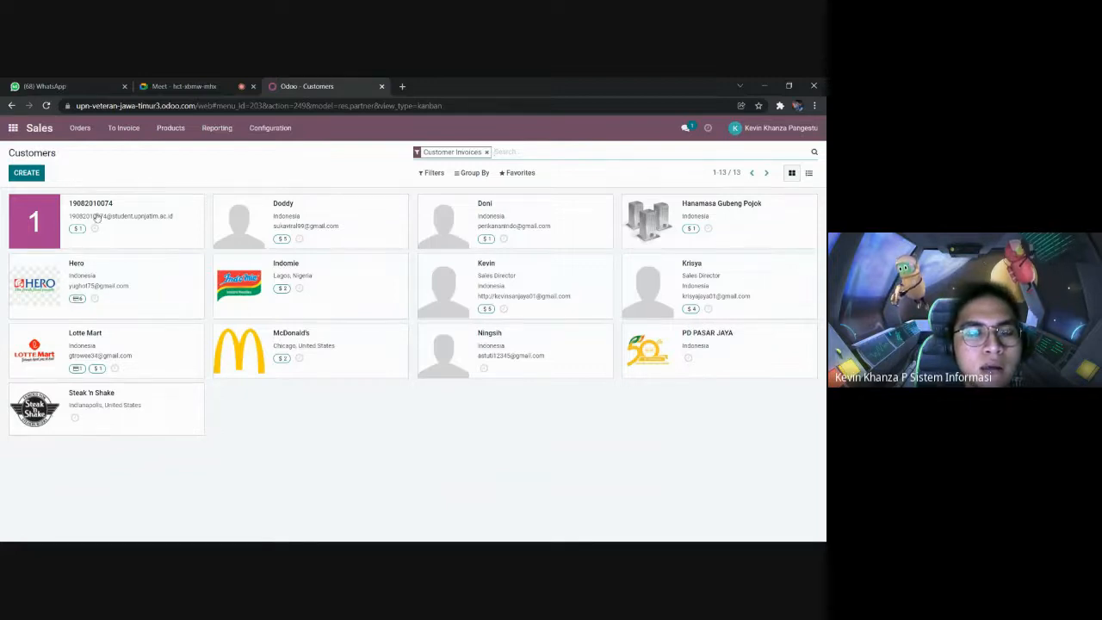
left_click(37, 177)
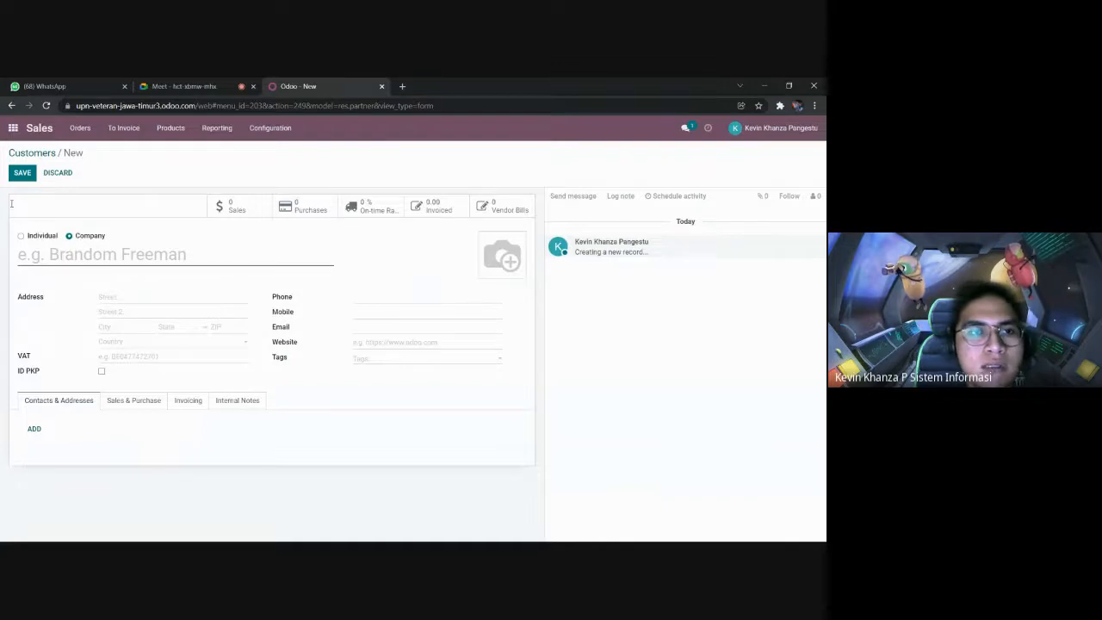
left_click(52, 173)
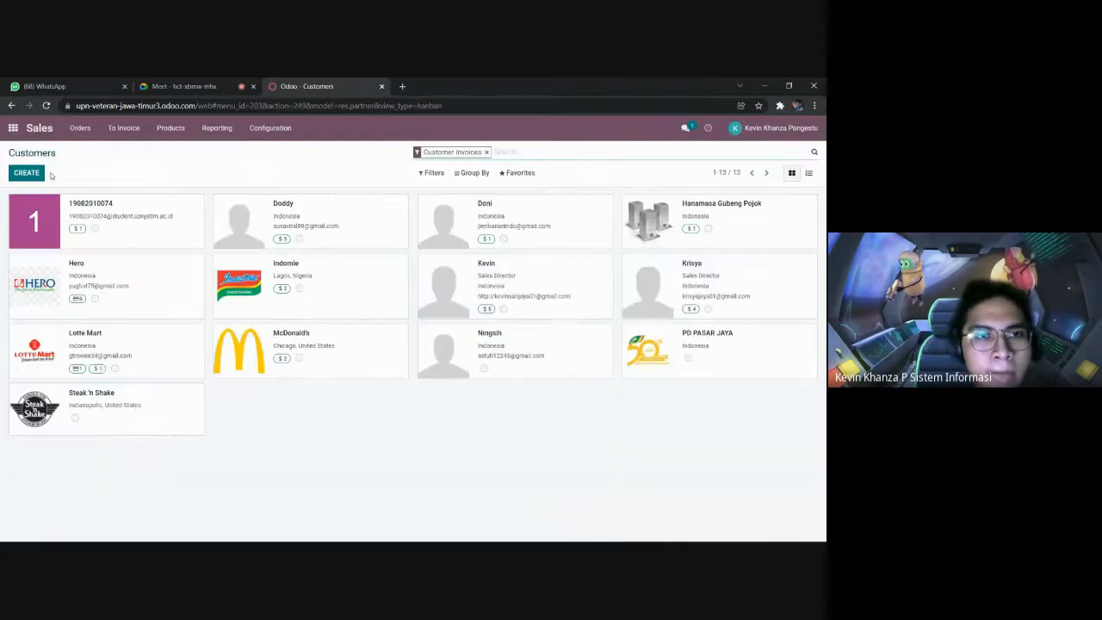
Step: Create a new sales quotation and assign an existing individual customer to it
left_click(13, 128)
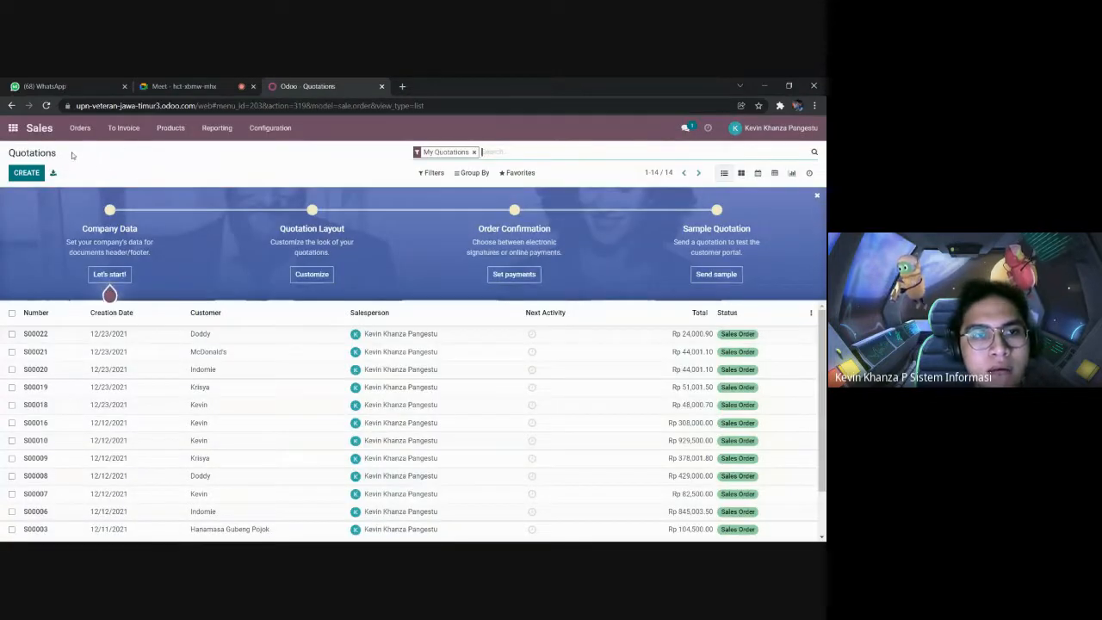
left_click(30, 173)
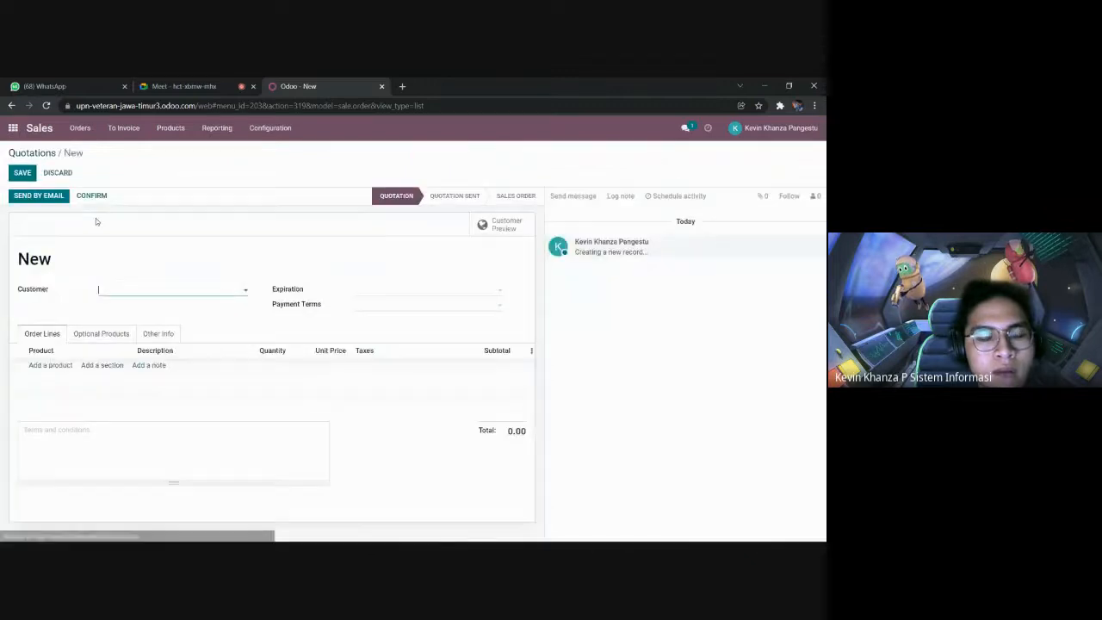
left_click(233, 293)
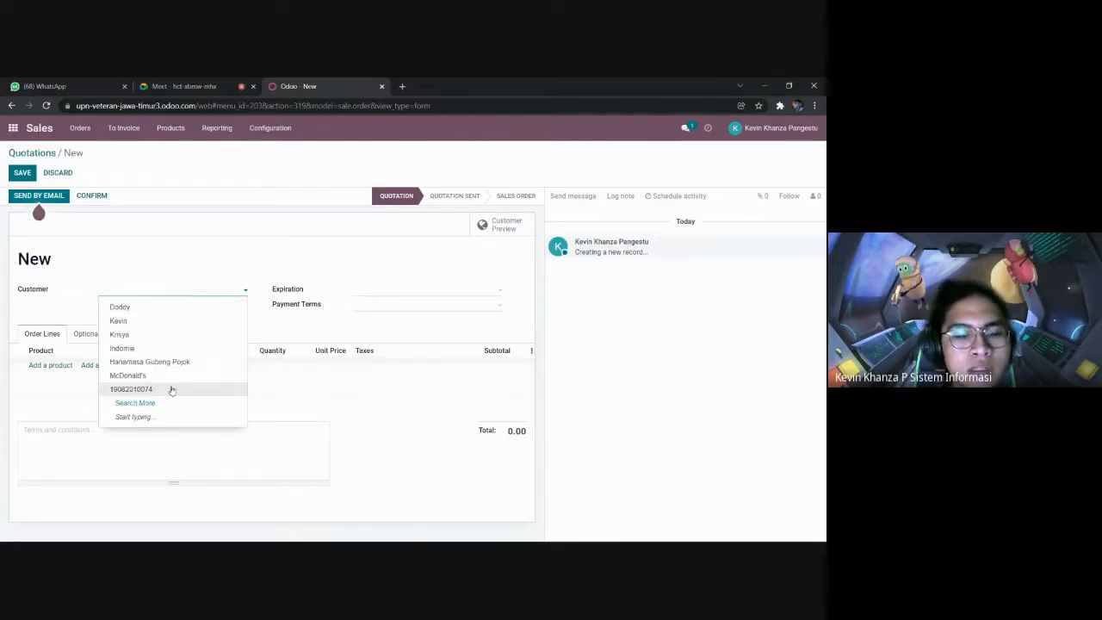
left_click(365, 271)
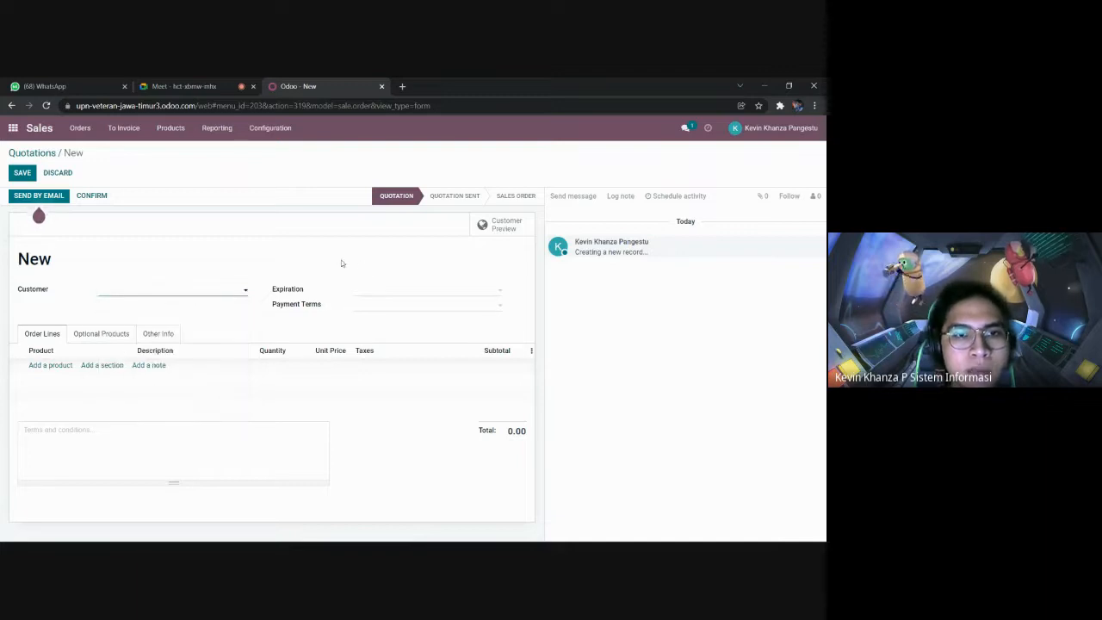
left_click(239, 292)
left_click(183, 322)
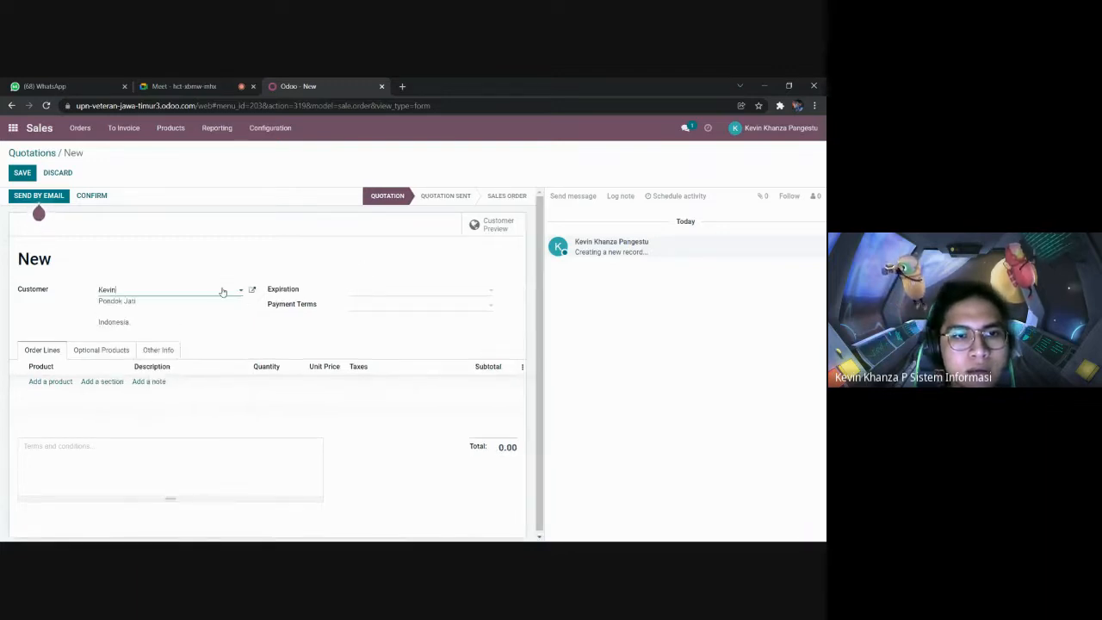
Step: Set the quotation's expiration to 12/23/2021 and its payment terms to Immediate Payment
left_click(386, 297)
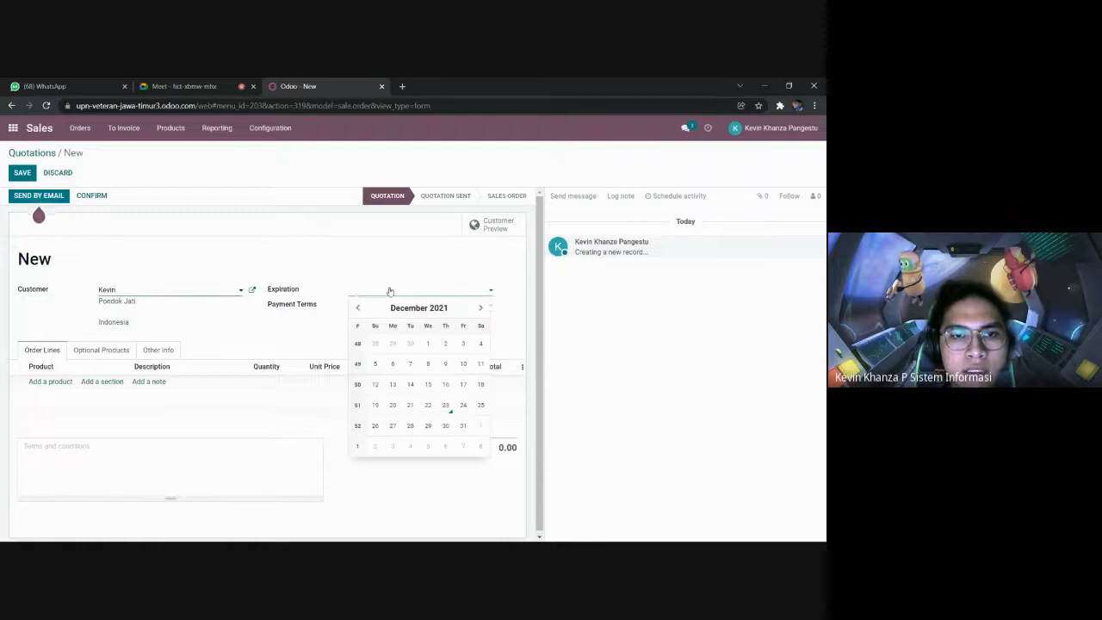
left_click(445, 406)
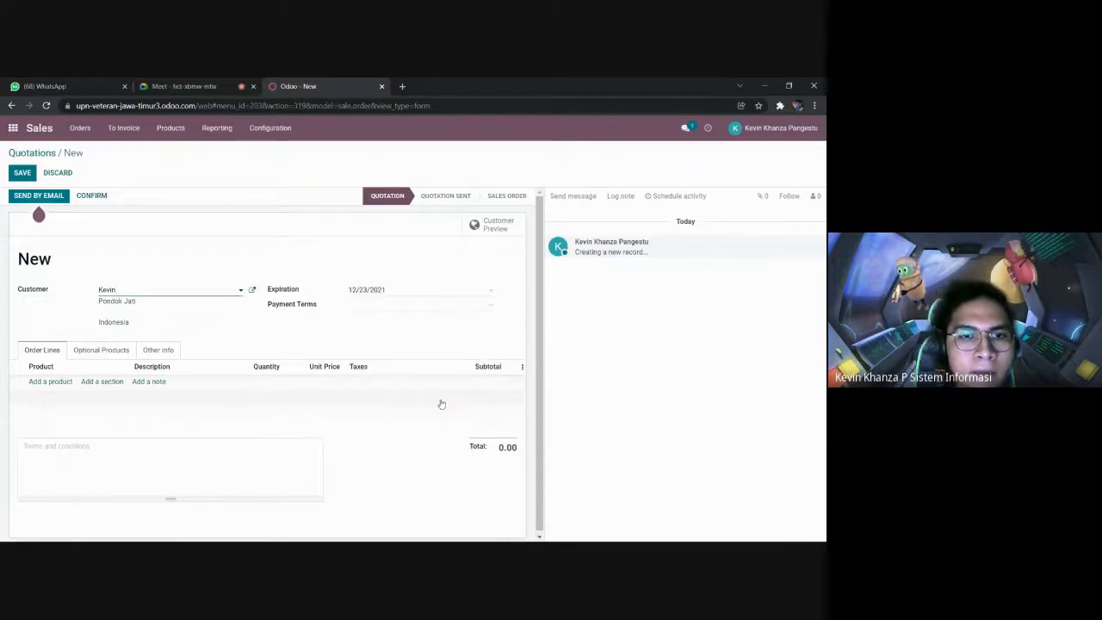
left_click(399, 309)
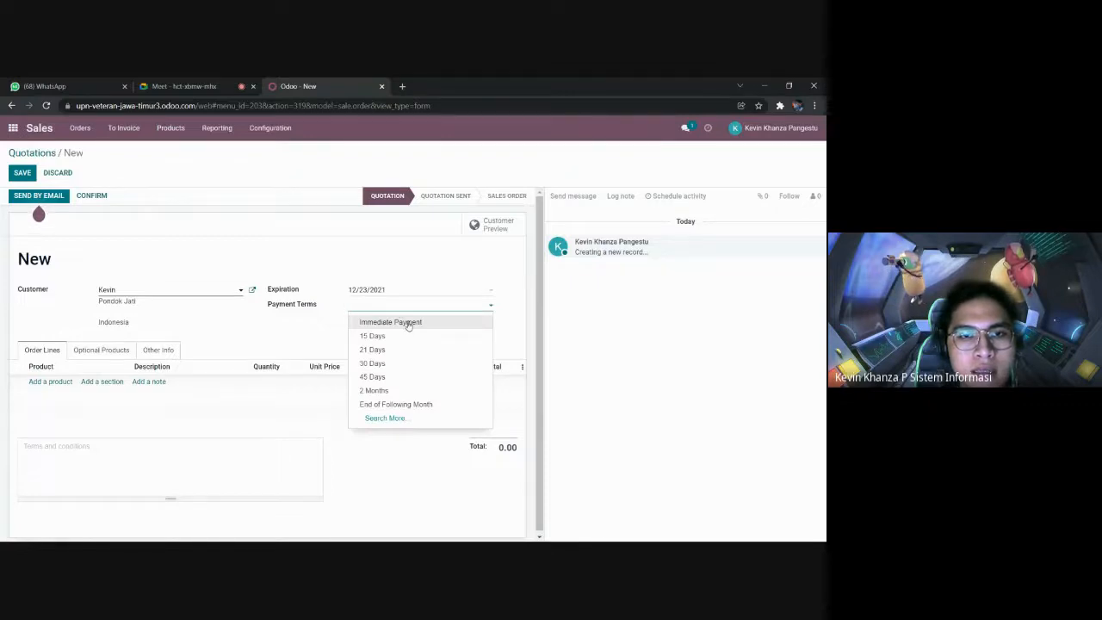
left_click(412, 324)
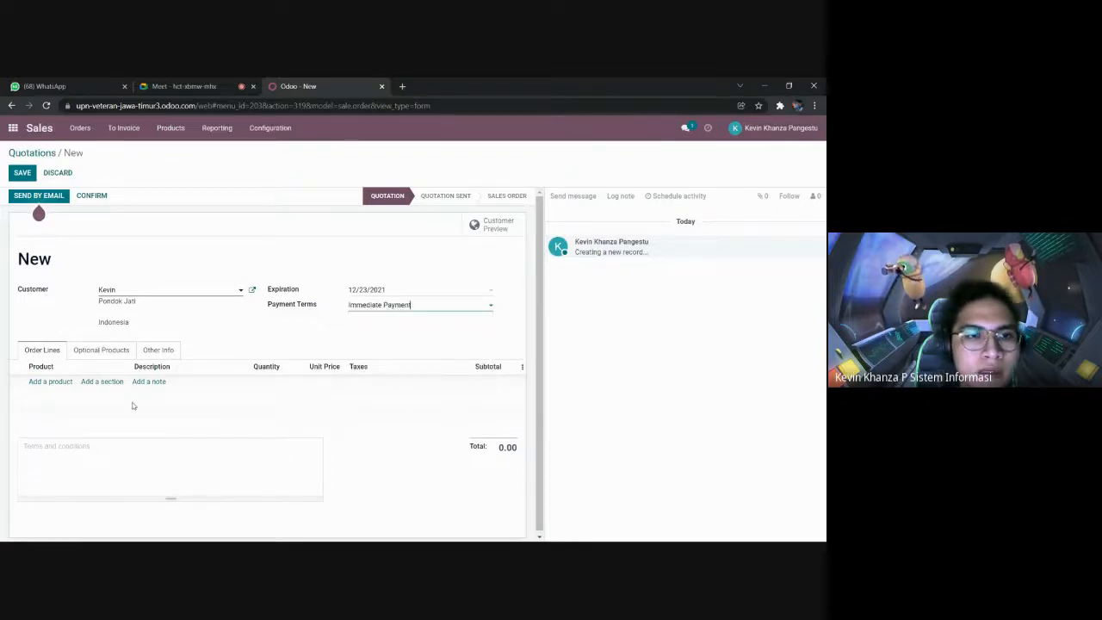
Step: Add an order line for Chicken Cordon Bleu to the quotation and switch its product to [BHNAYAM] Bihun Ayam
left_click(60, 386)
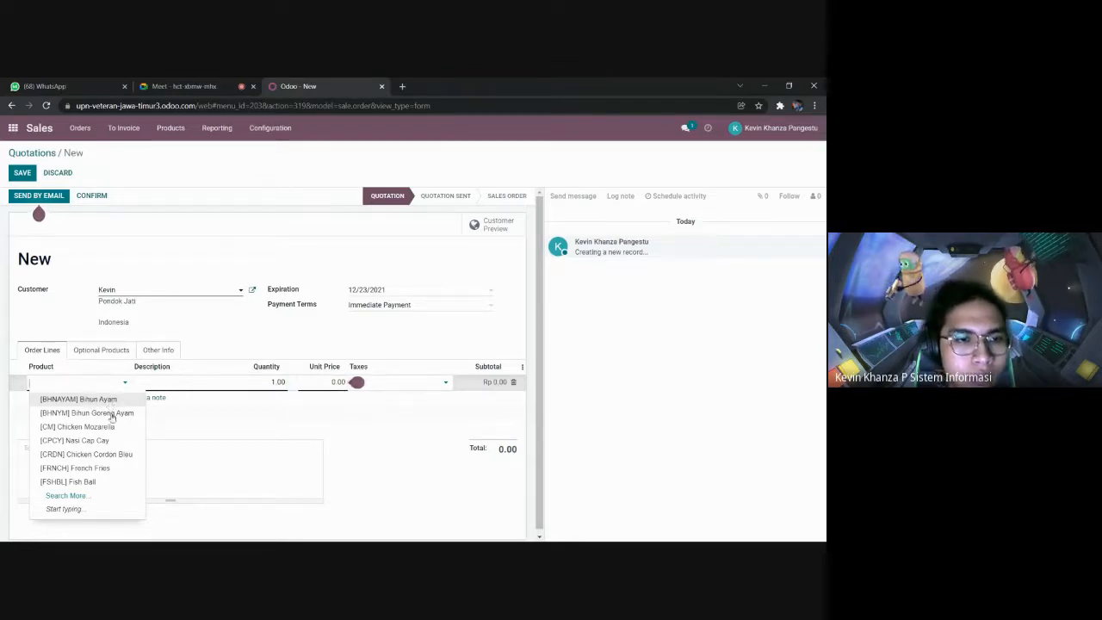
left_click(122, 457)
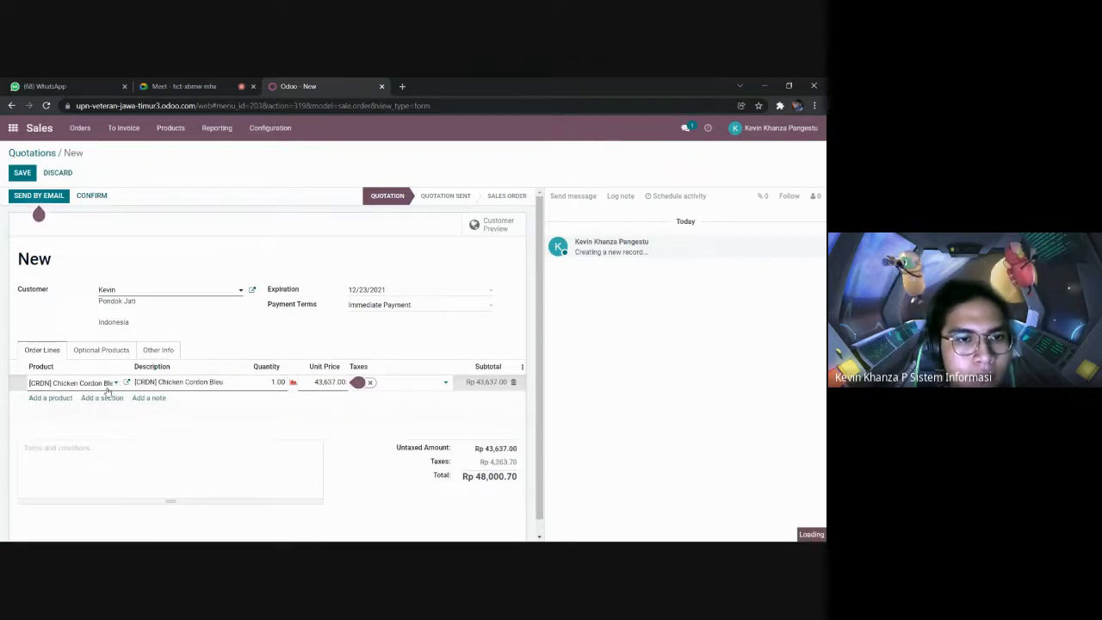
left_click(116, 383)
left_click(96, 400)
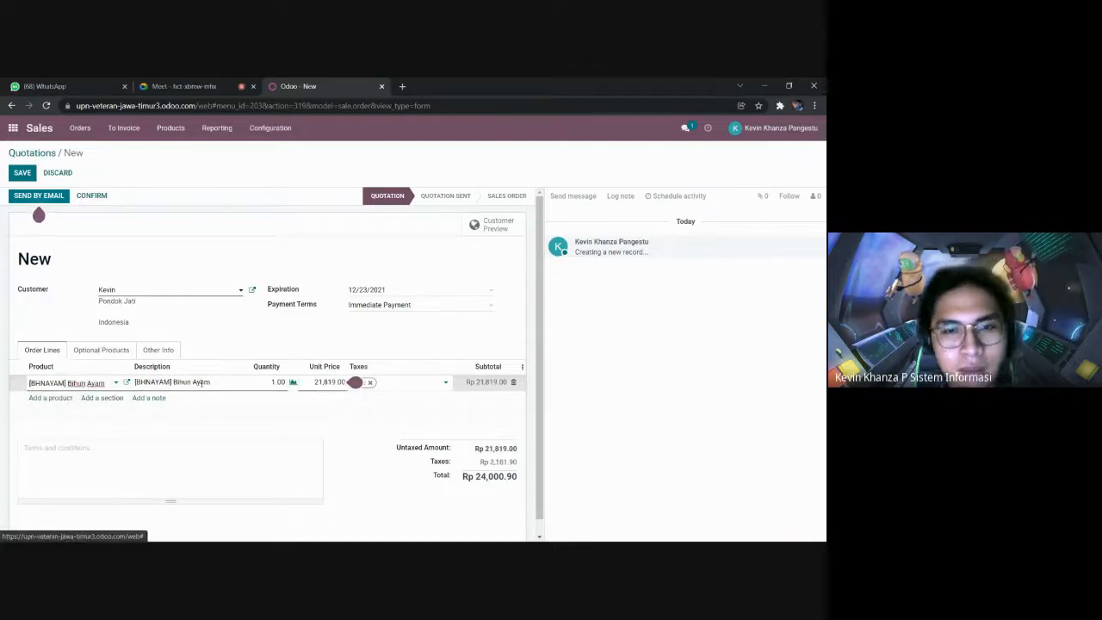
Step: Add a second order line to the quotation for [FRNCH] French Fries
left_click(61, 398)
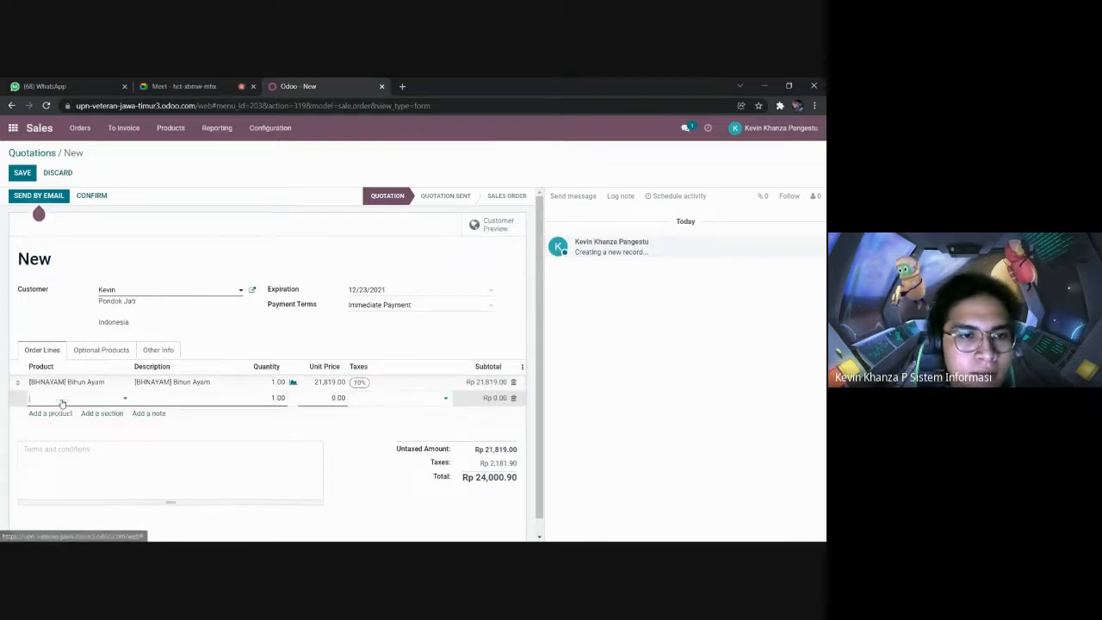
left_click(75, 398)
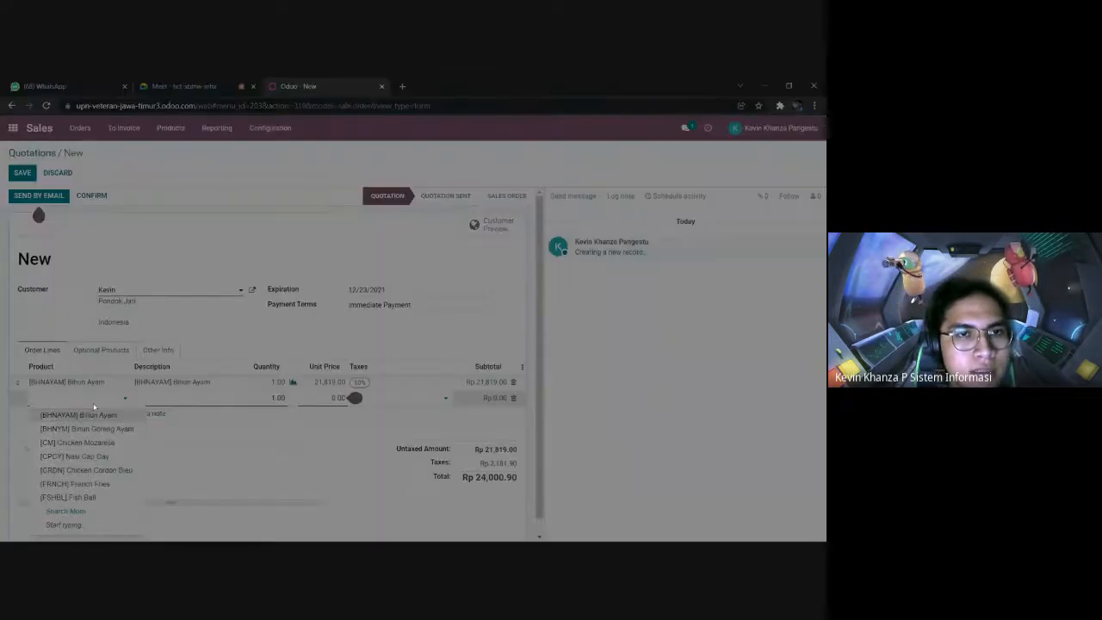
left_click(450, 339)
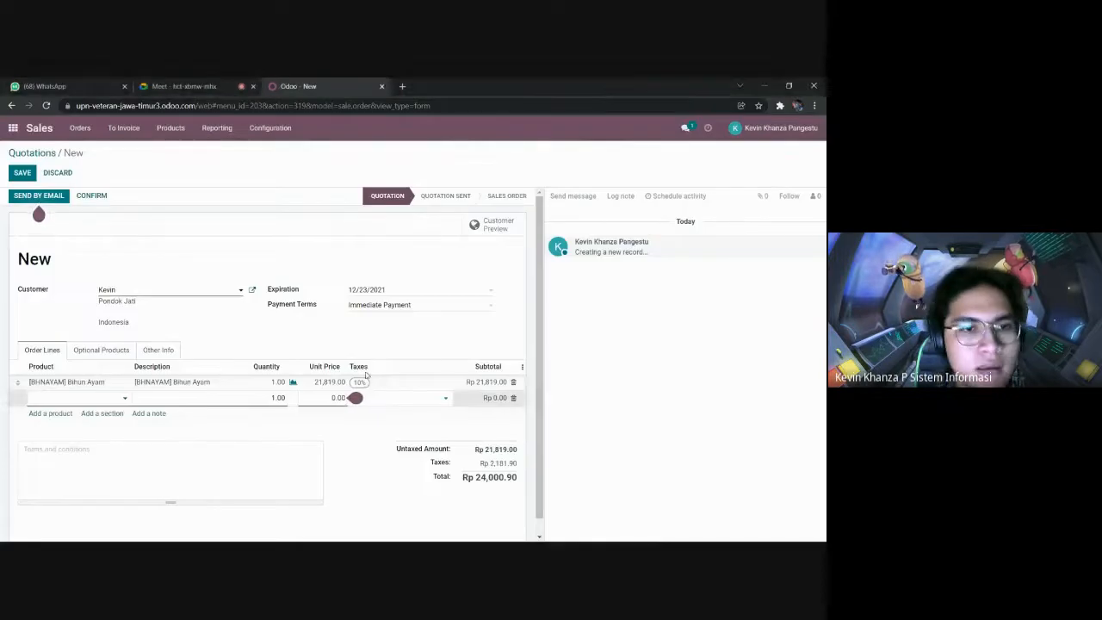
left_click(78, 398)
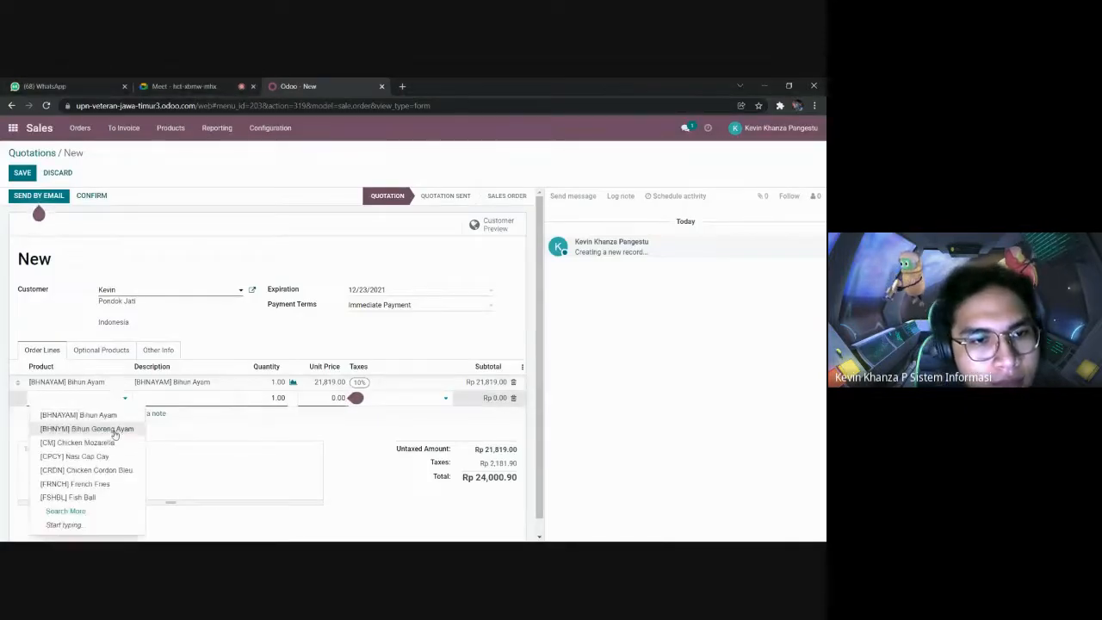
left_click(111, 484)
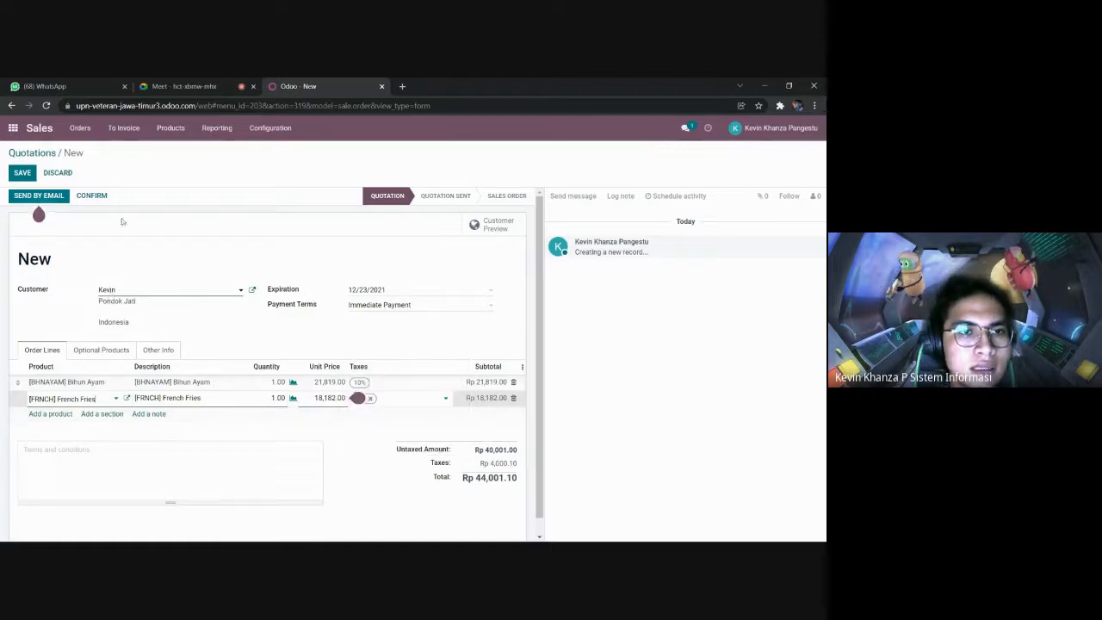
Step: Confirm the quotation as a sales order and create and view a regular invoice for it
left_click(92, 197)
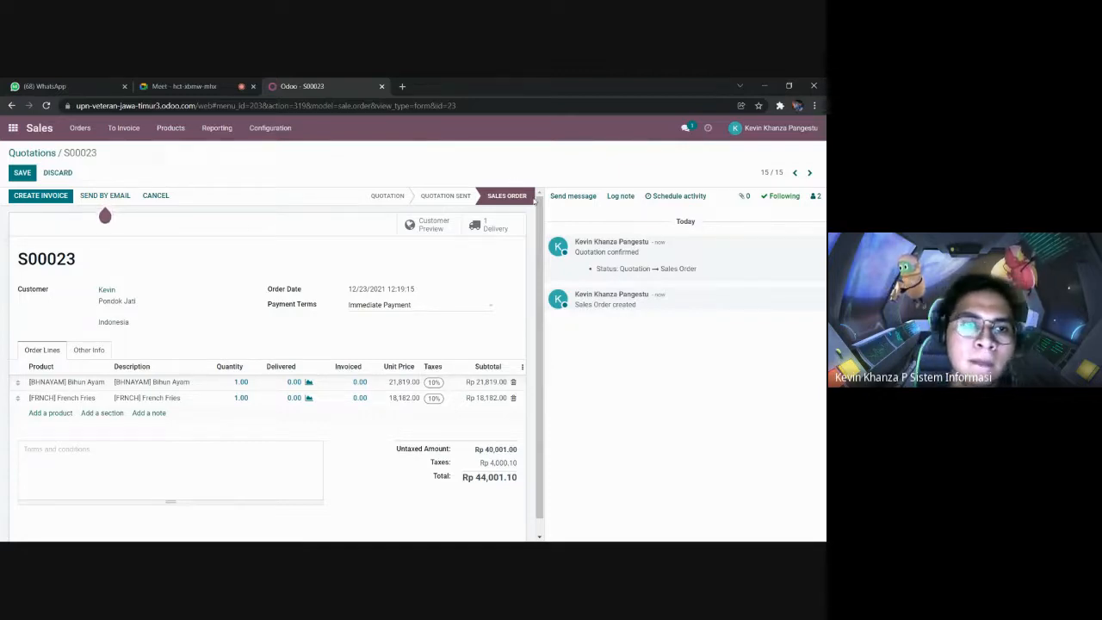
left_click(52, 198)
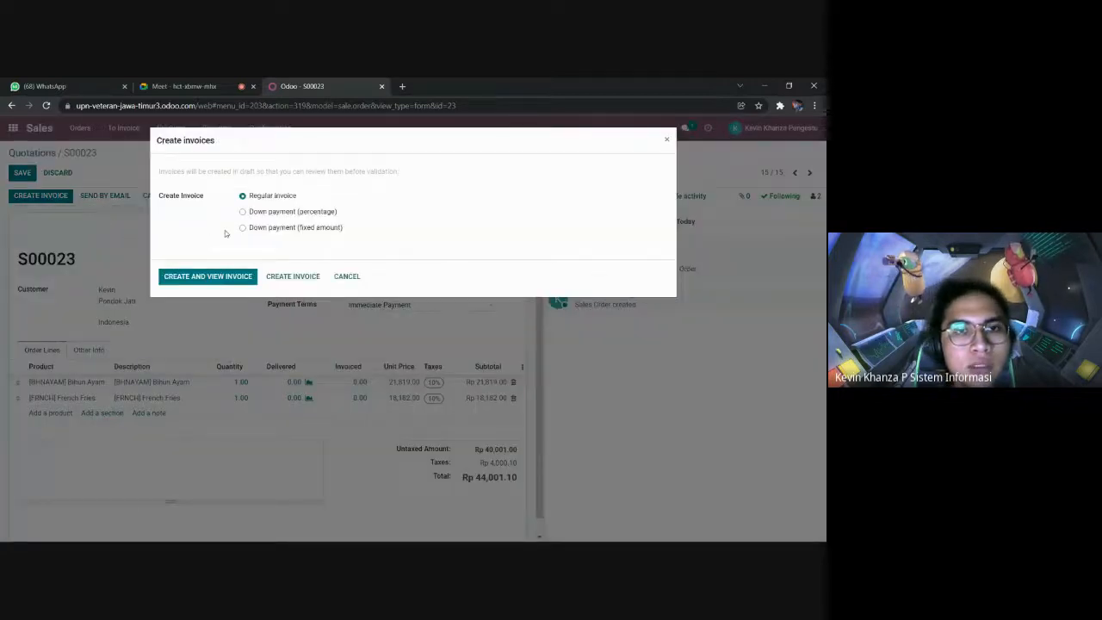
left_click(233, 280)
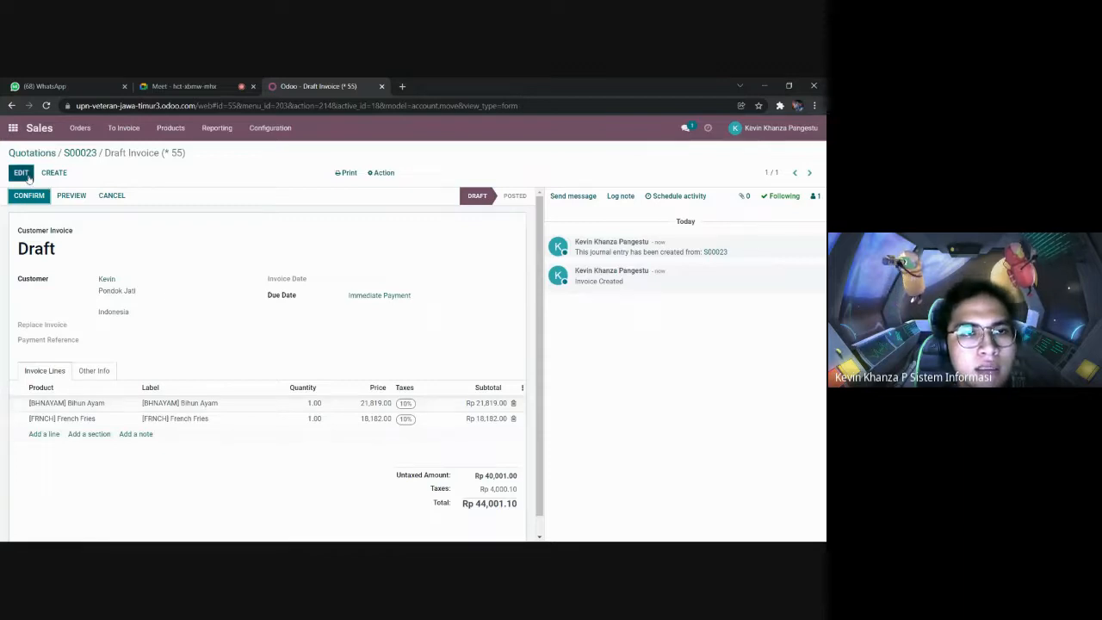
Step: Set the draft invoice's date to 12/23/2021 and confirm the invoice
left_click(20, 173)
left_click(399, 283)
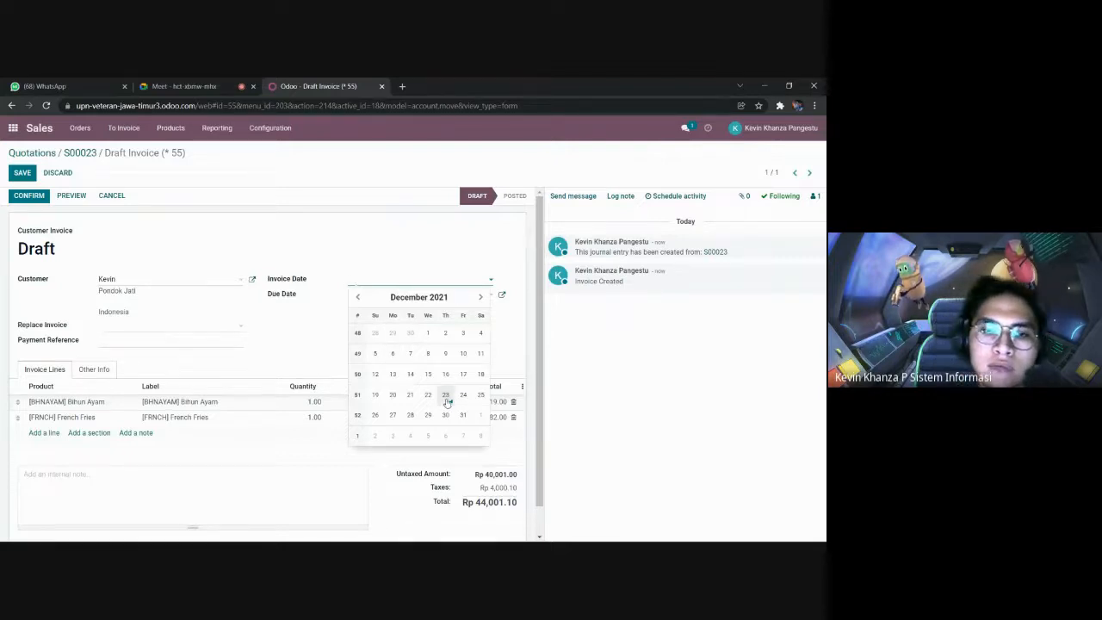
left_click(446, 397)
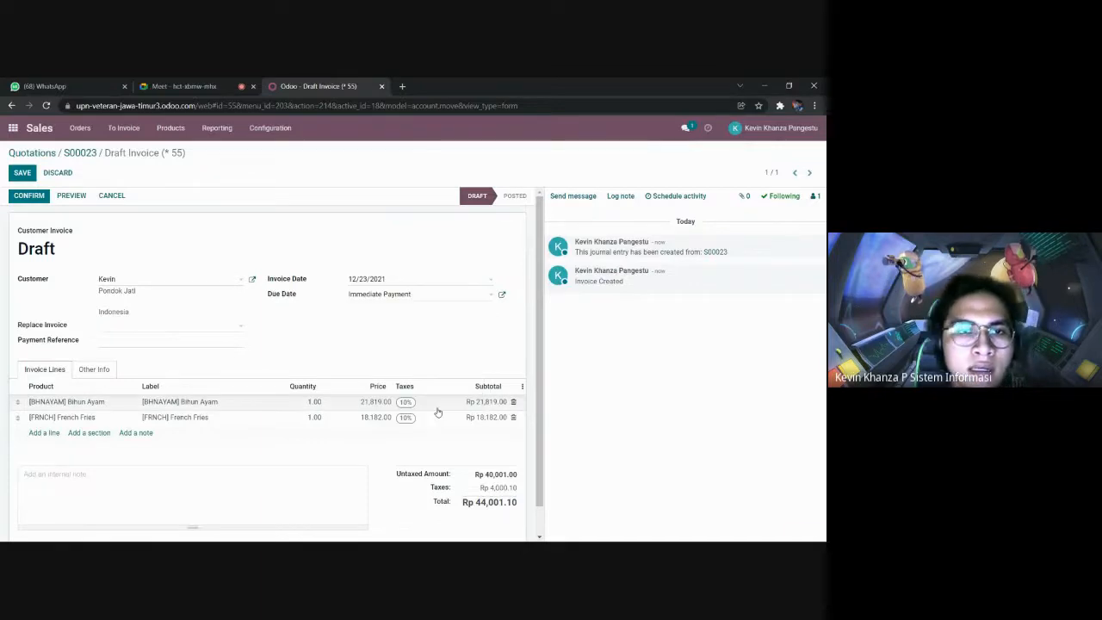
left_click(28, 195)
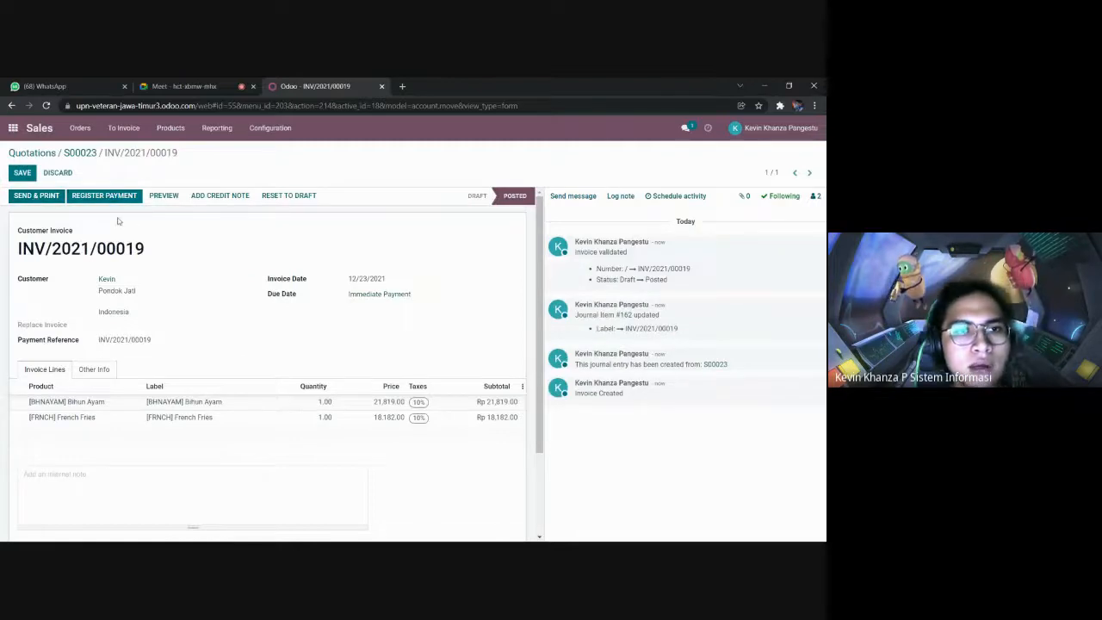
Step: Register the invoice's payment using the Cash journal
left_click(120, 198)
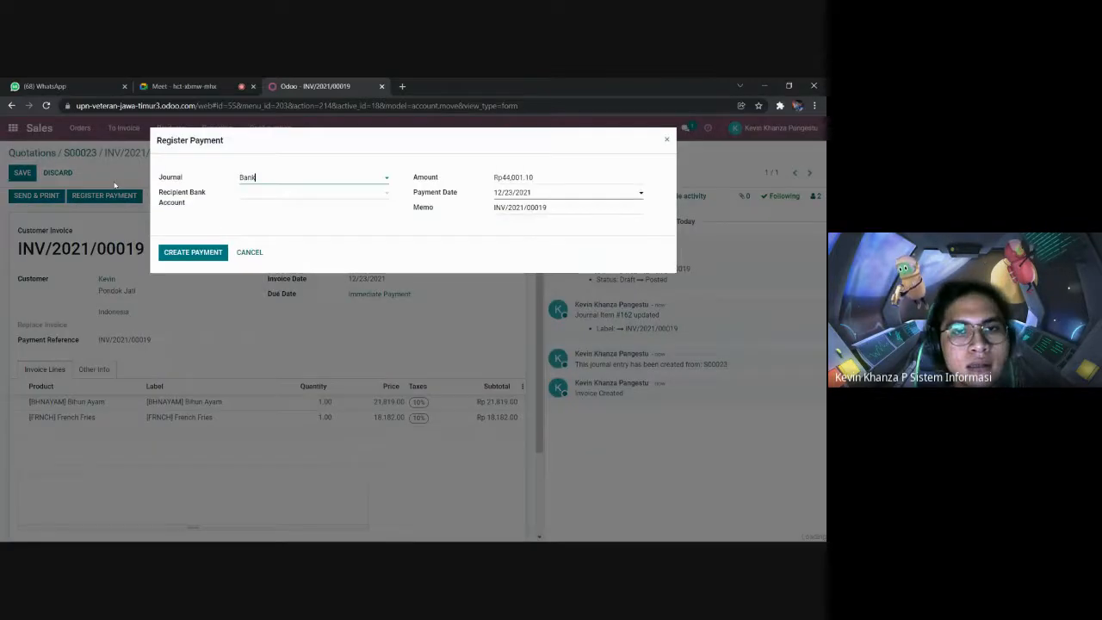
left_click(329, 178)
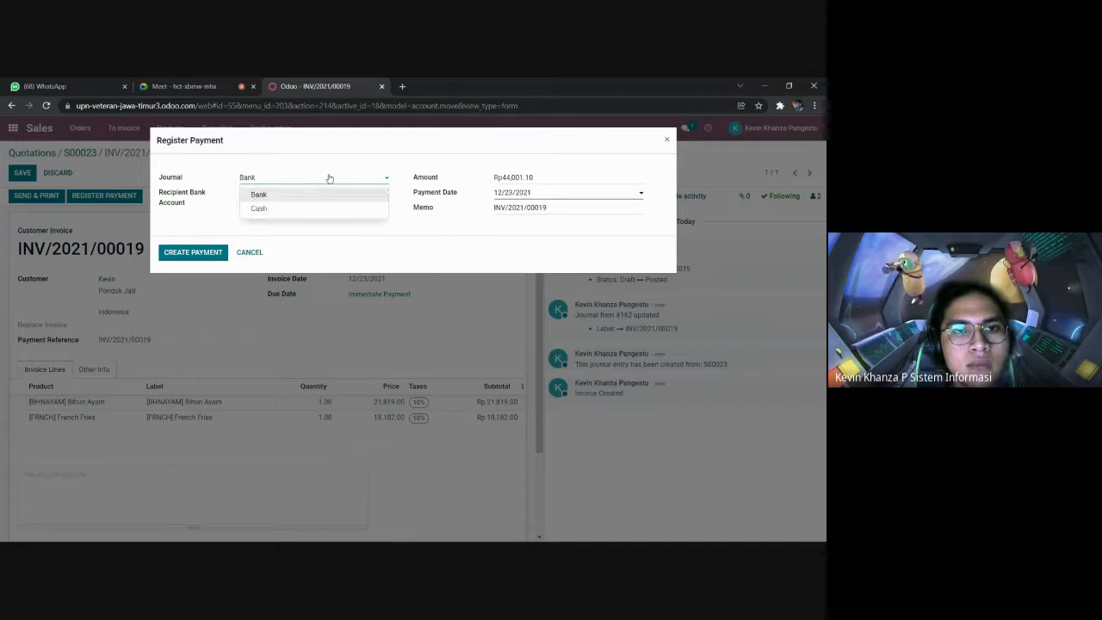
left_click(269, 213)
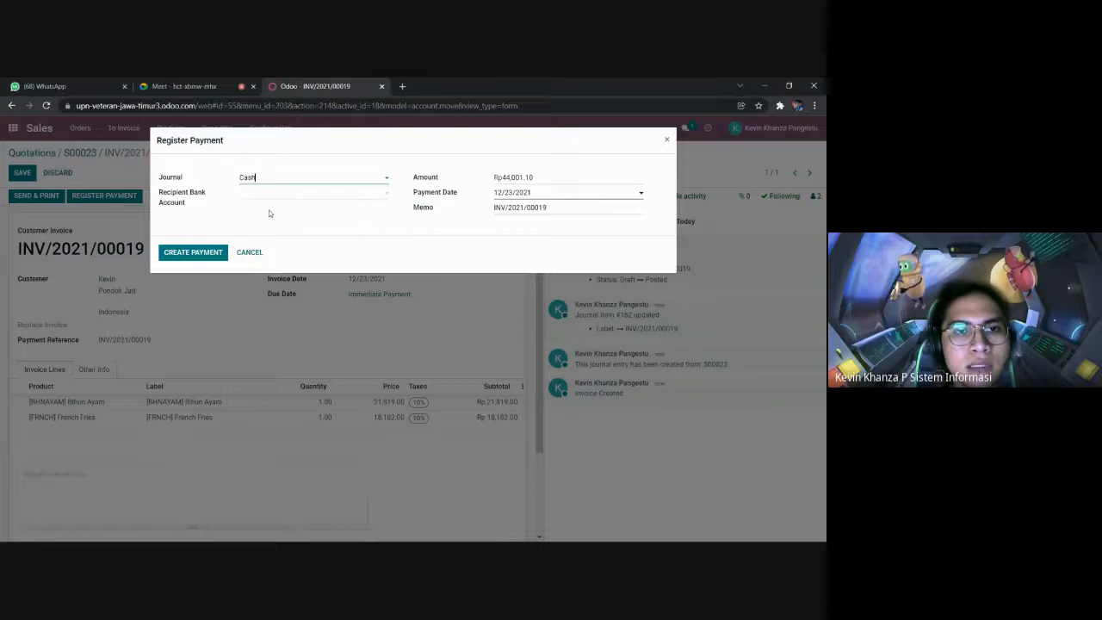
left_click(194, 252)
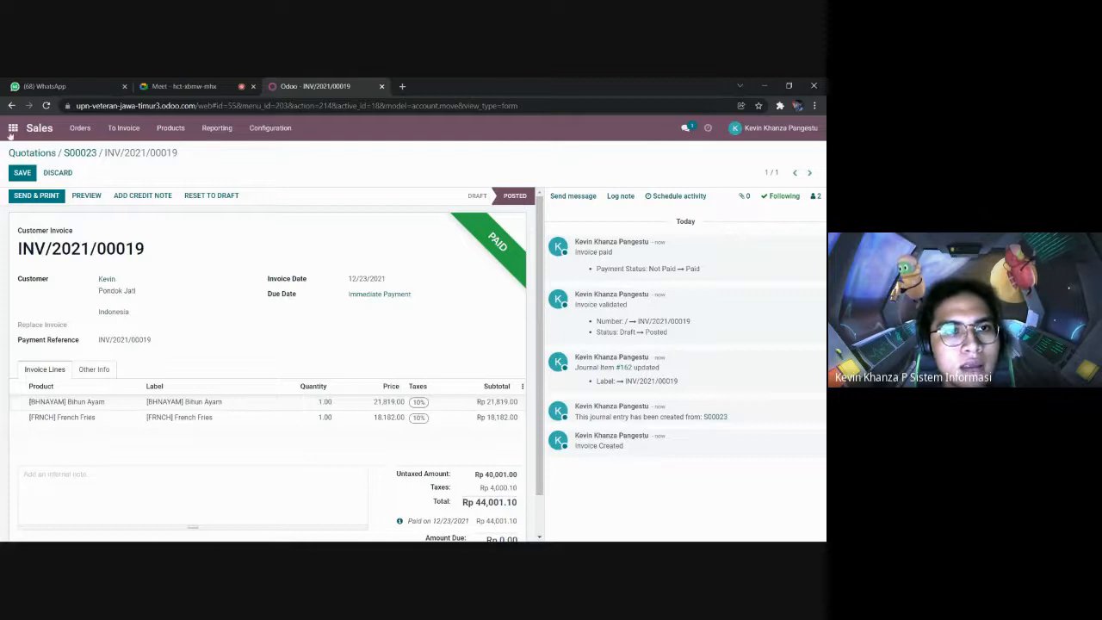
Step: Create a new request for quotation in the Purchase app with Hero as the vendor
left_click(13, 128)
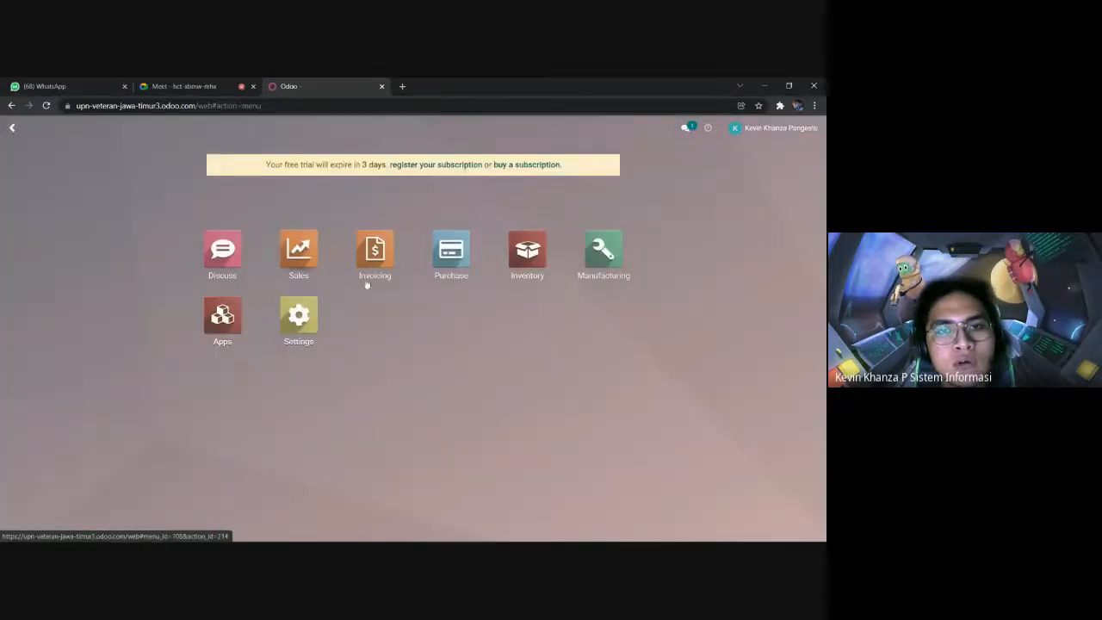
left_click(451, 251)
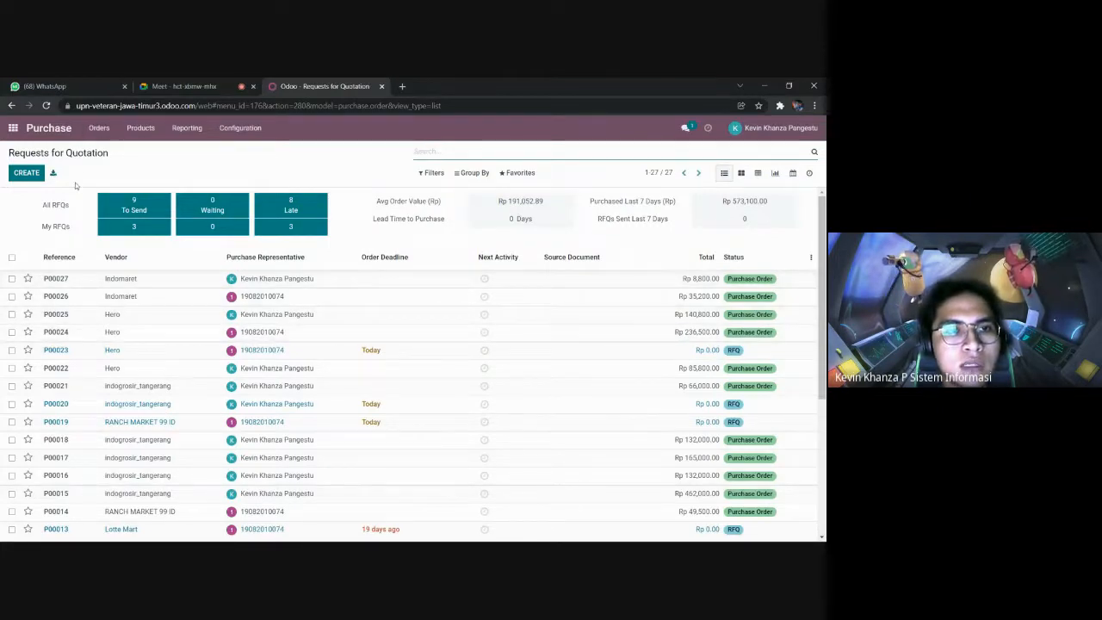
left_click(27, 173)
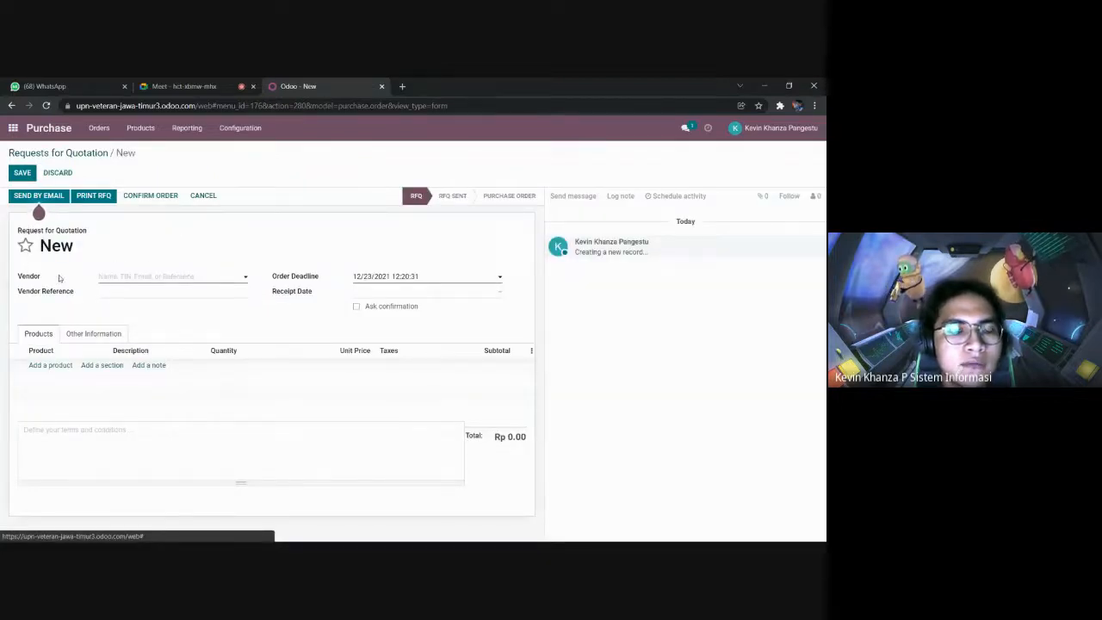
left_click(227, 281)
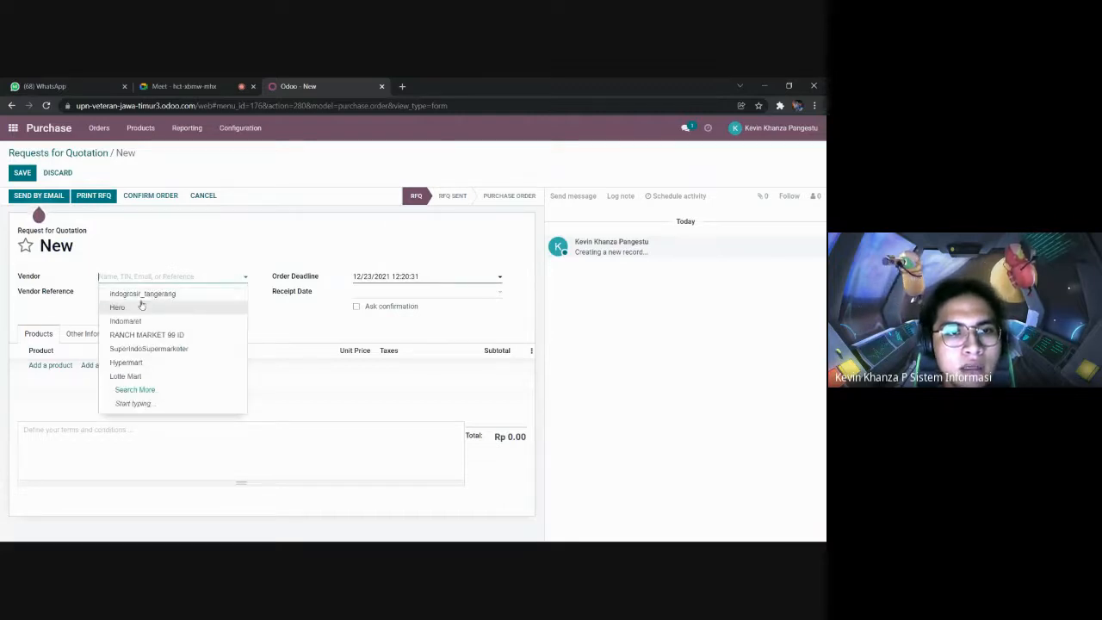
left_click(144, 312)
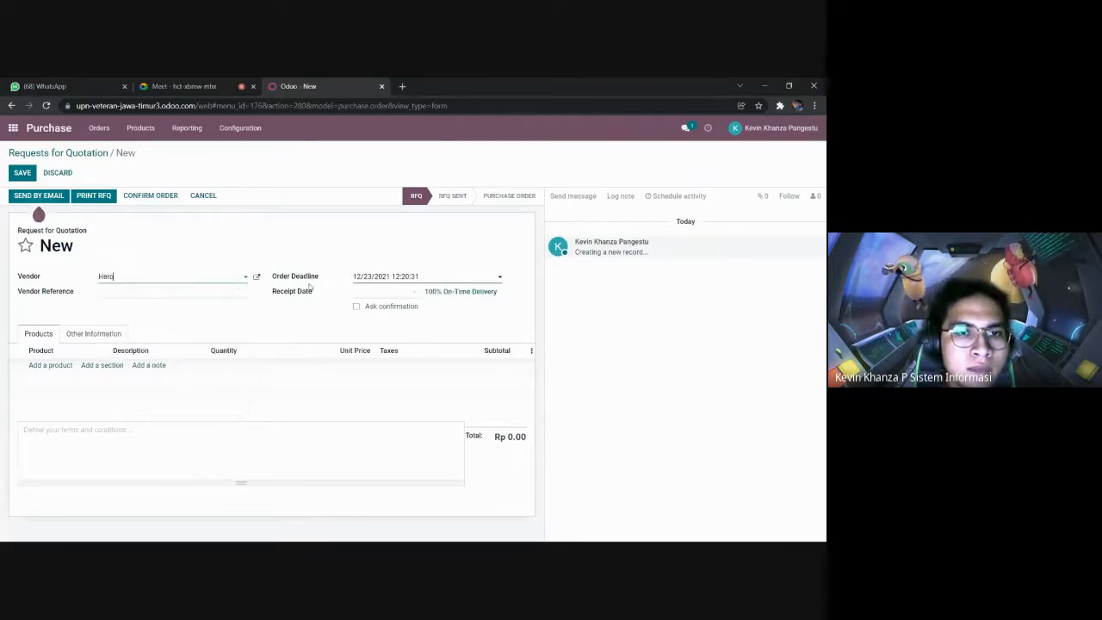
Step: Add product lines for [AP] Alpukat 1 kg and [BI] Bakso Ikan 500gr to the request for quotation
left_click(50, 364)
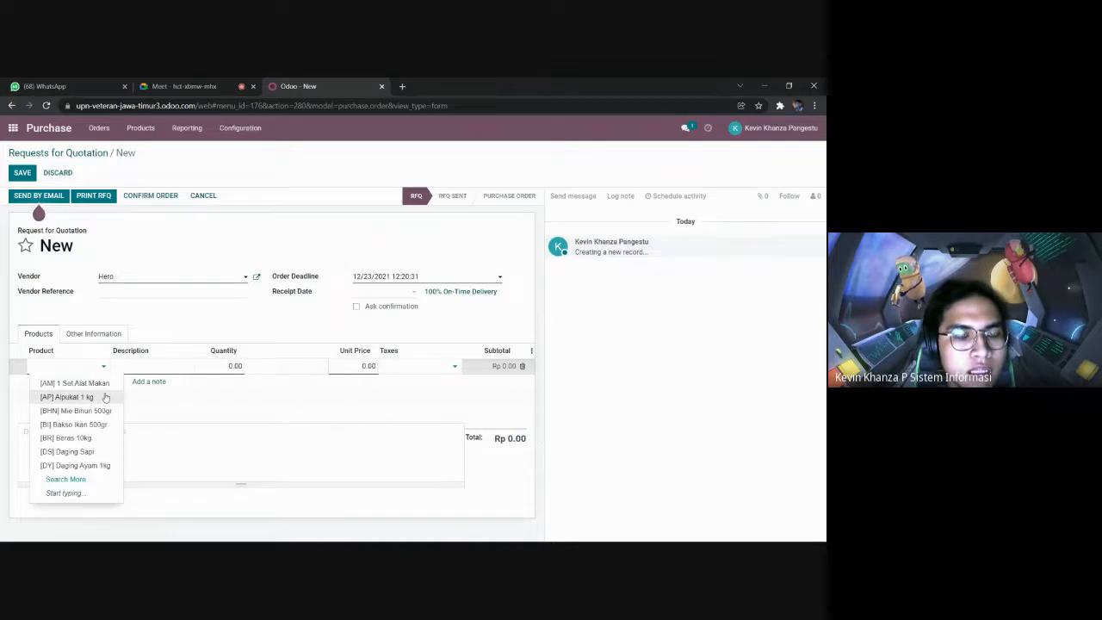
left_click(105, 397)
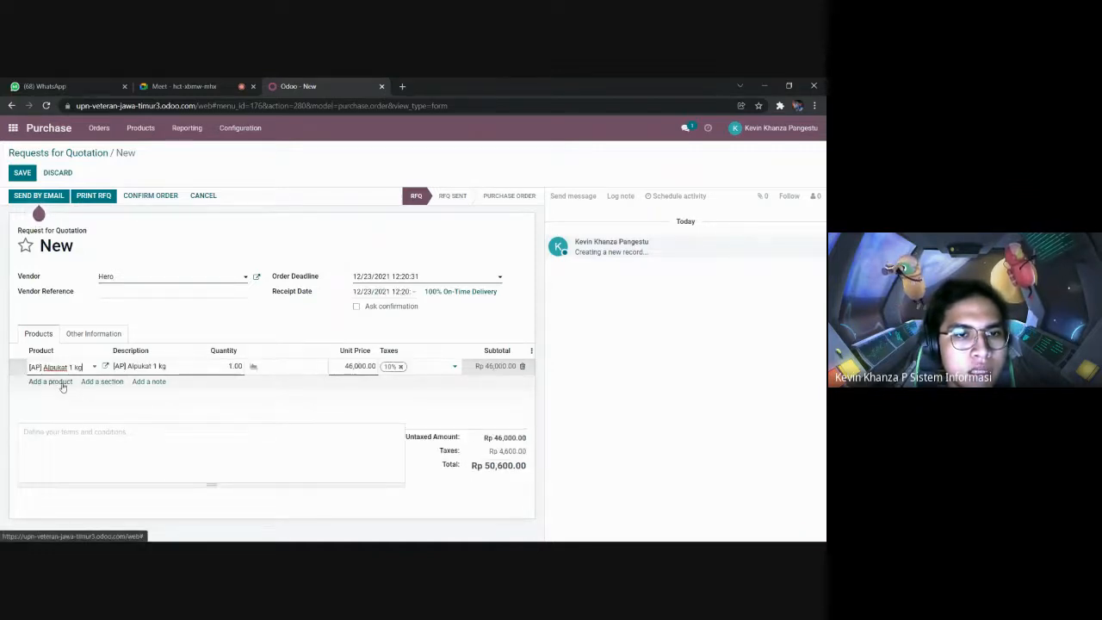
left_click(63, 384)
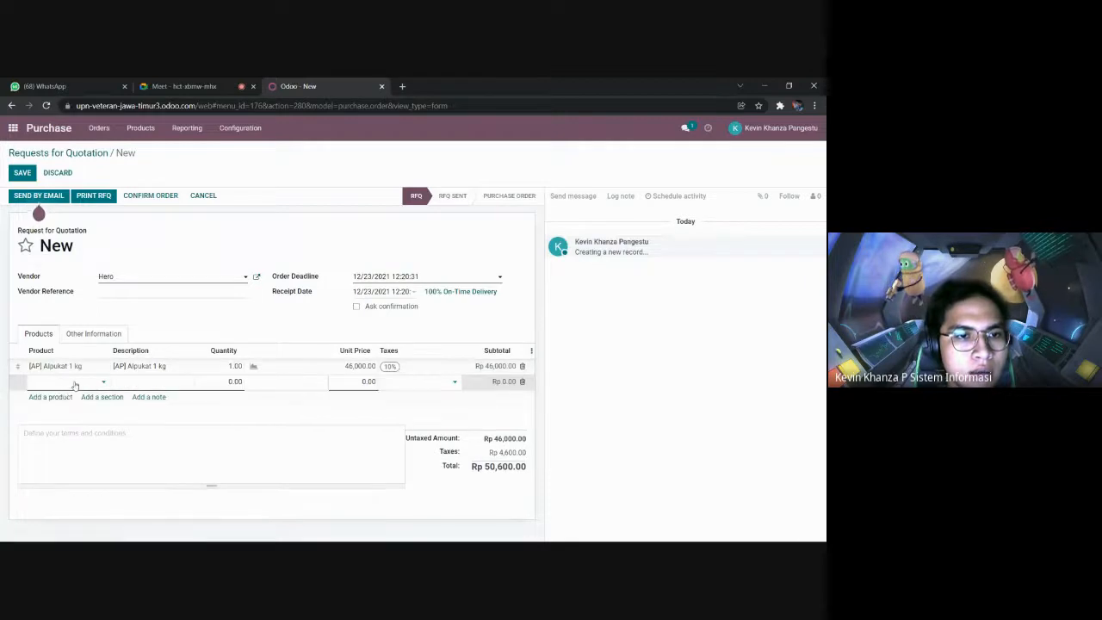
left_click(87, 439)
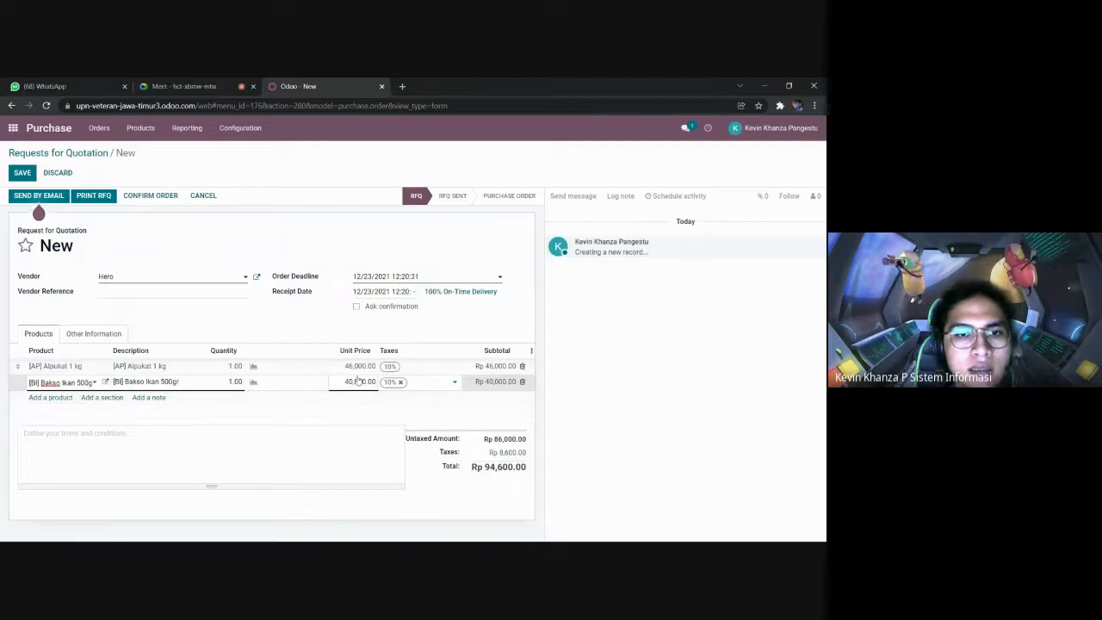
Step: Confirm the purchase order and validate the receipt of all its products as an immediate transfer
left_click(153, 196)
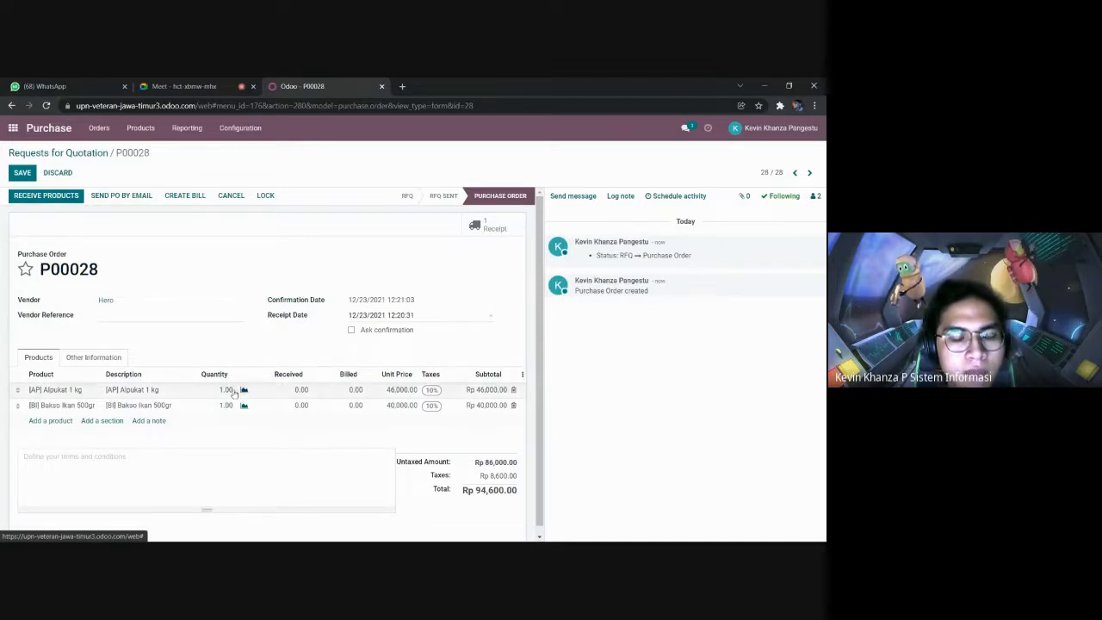
left_click(65, 198)
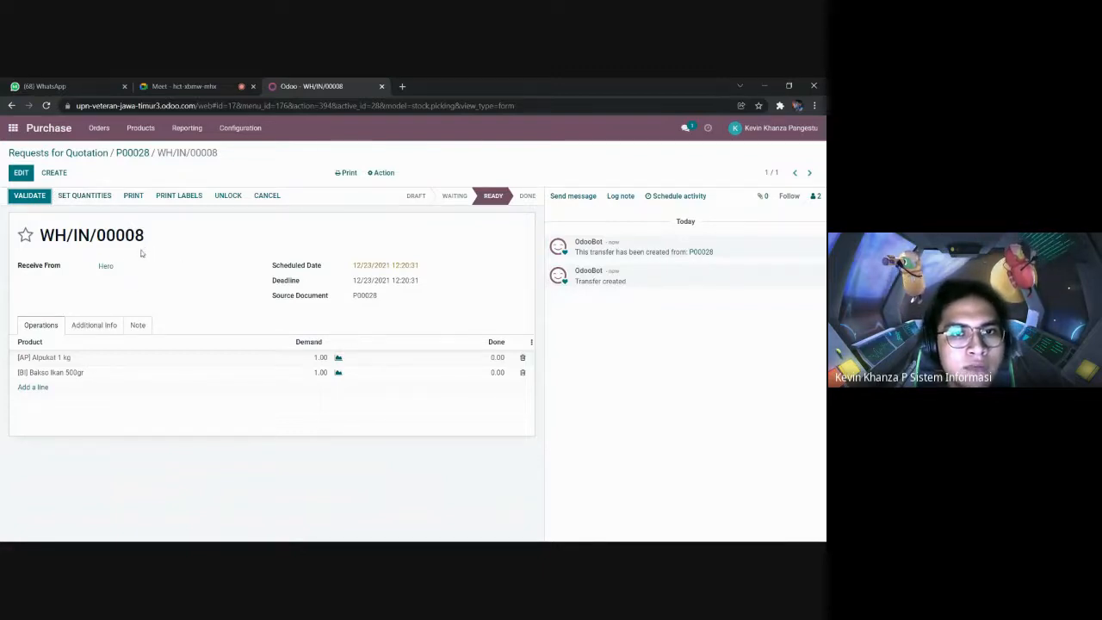
left_click(28, 195)
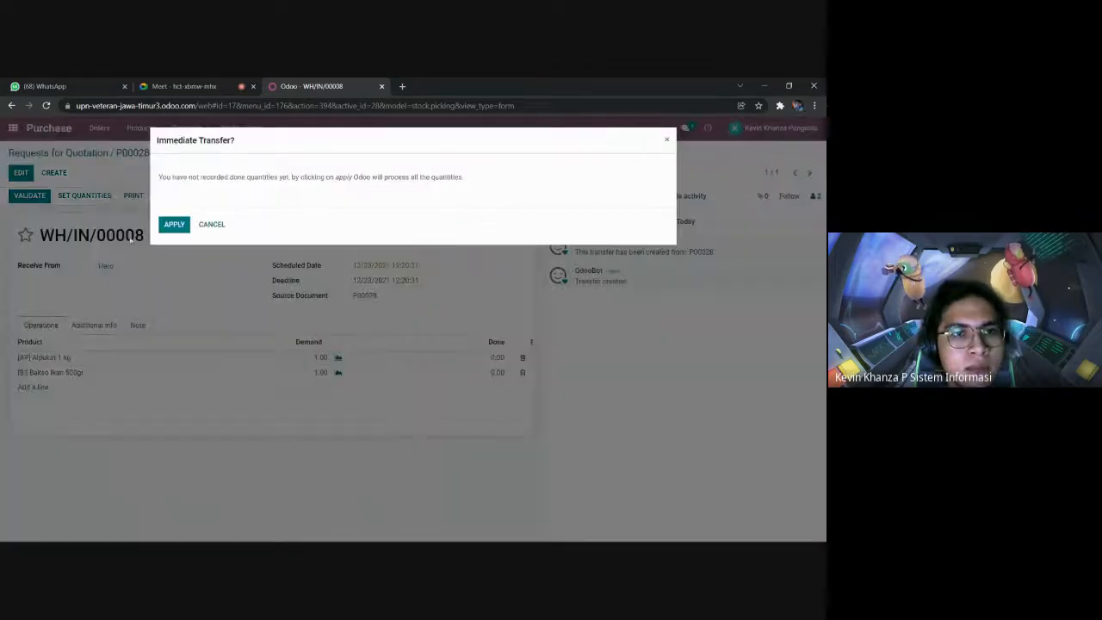
left_click(174, 225)
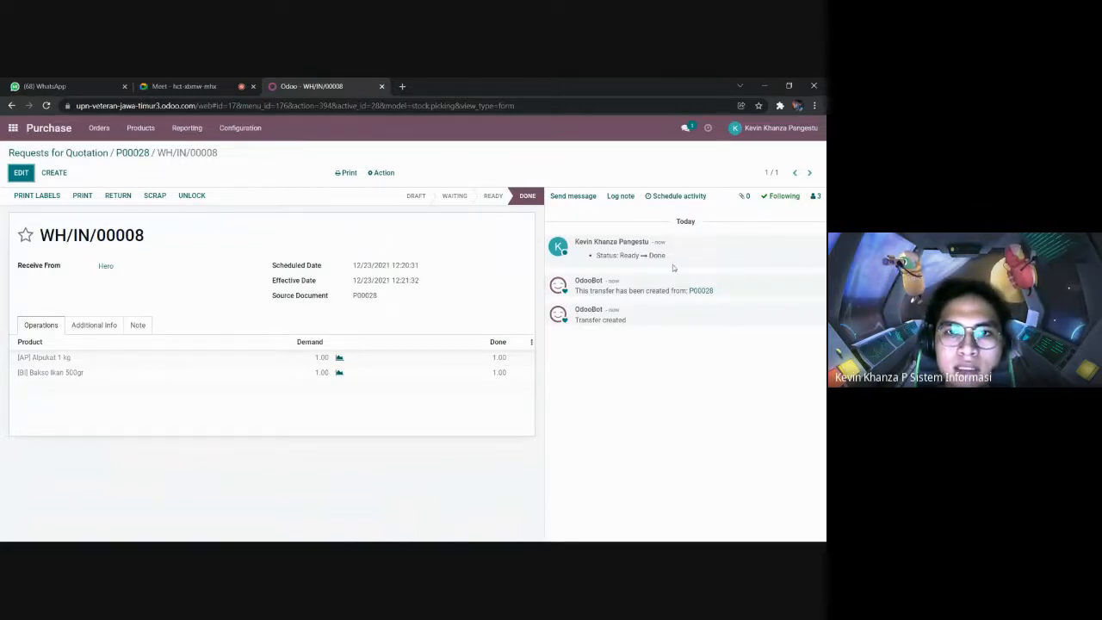
Step: Return to the requests for quotation list, and look through the customer invoices in the Invoicing app
left_click(50, 155)
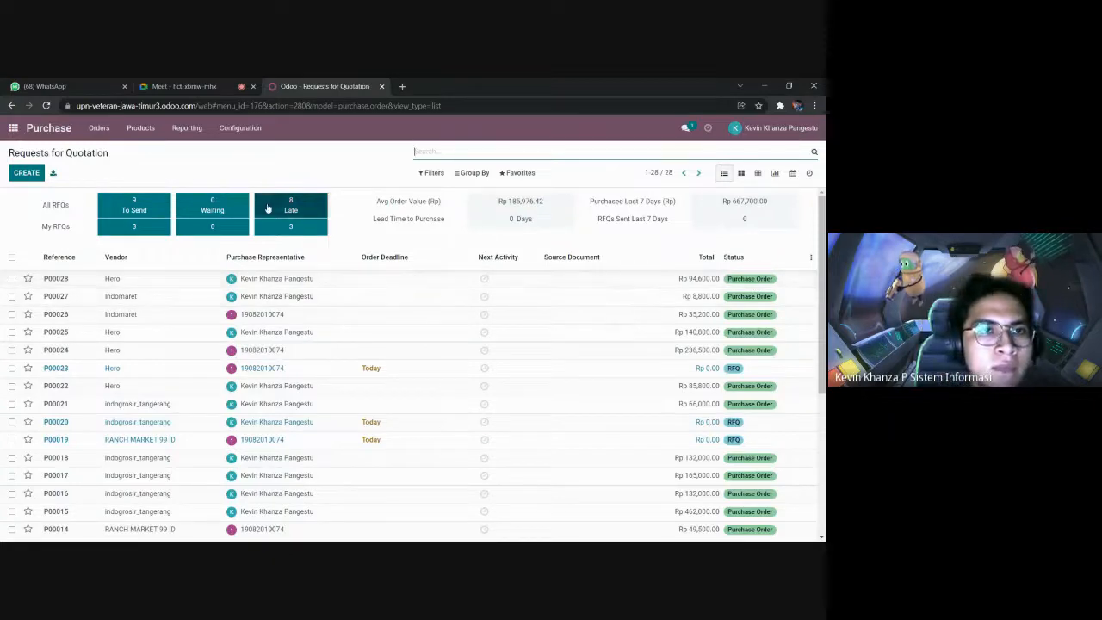
left_click(13, 129)
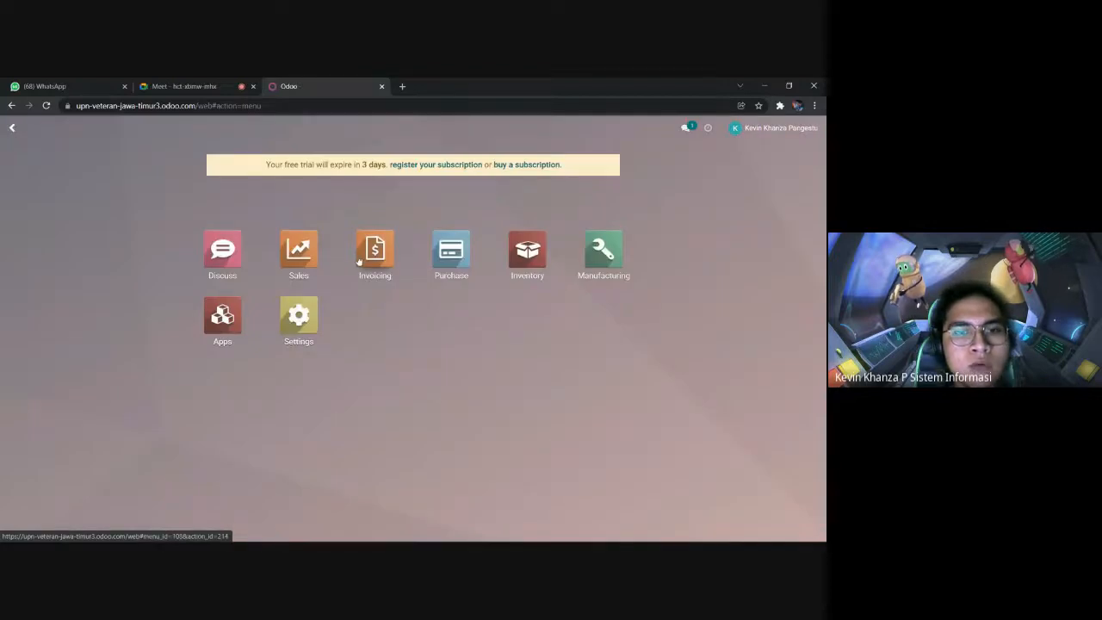
left_click(374, 258)
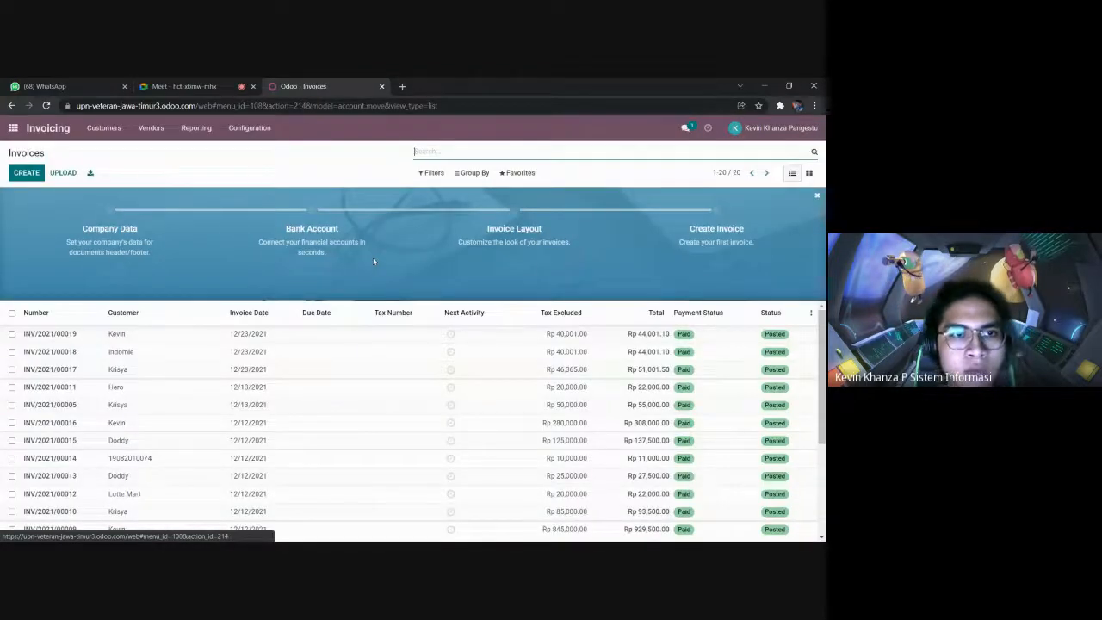
scroll(228, 383, "down", 1)
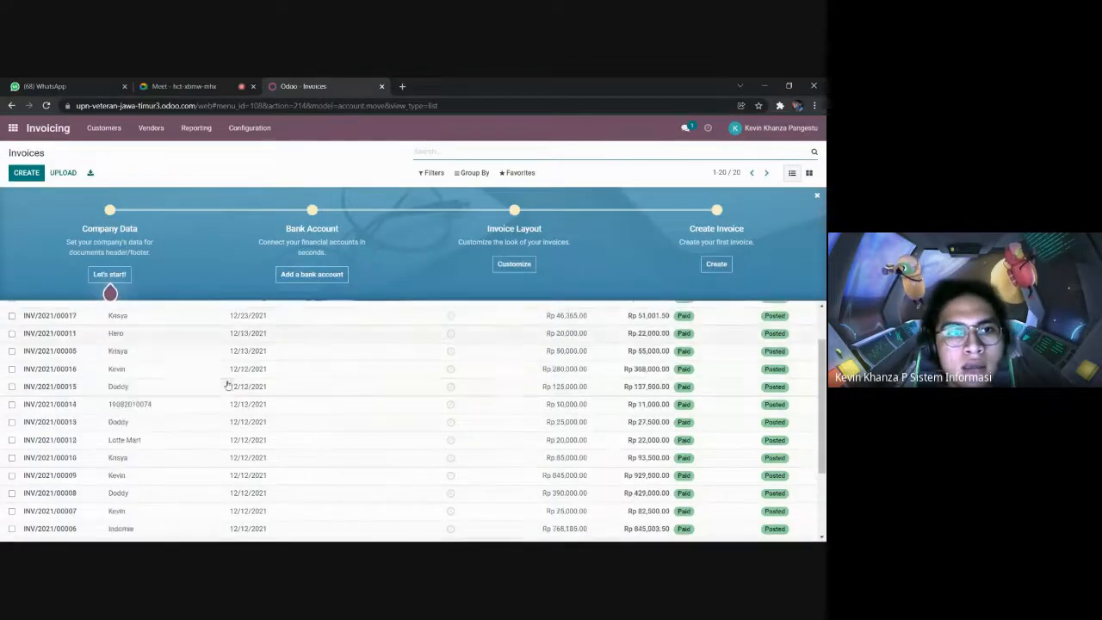
Step: Examine the payment status, posting status and due dates in the customer invoice list, and return to the apps overview
scroll(205, 321, "up", 1)
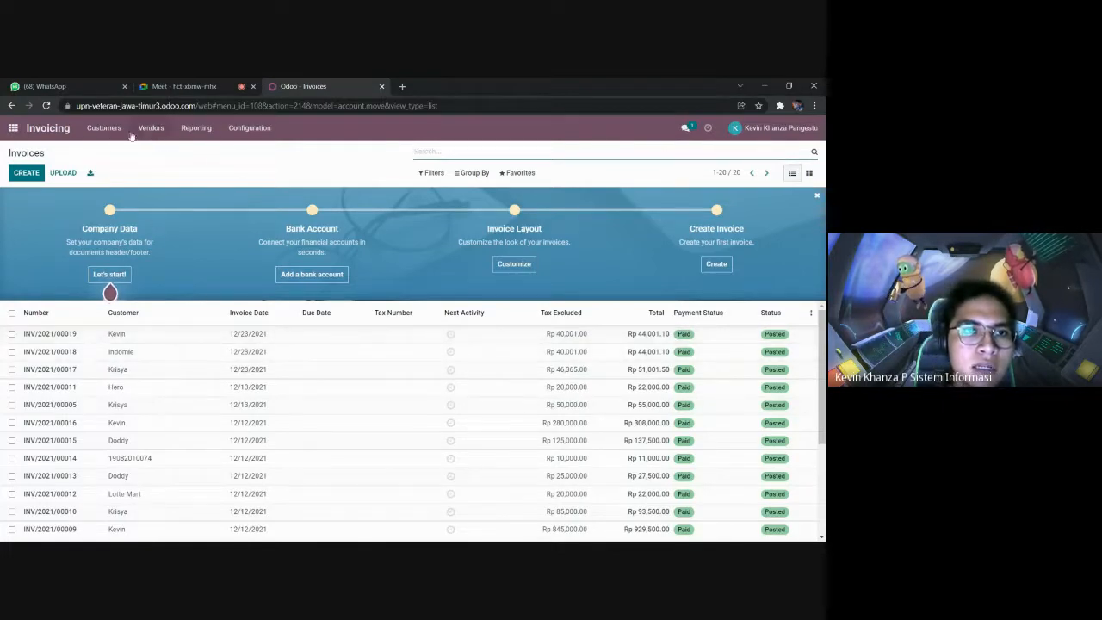
scroll(245, 365, "down", 1)
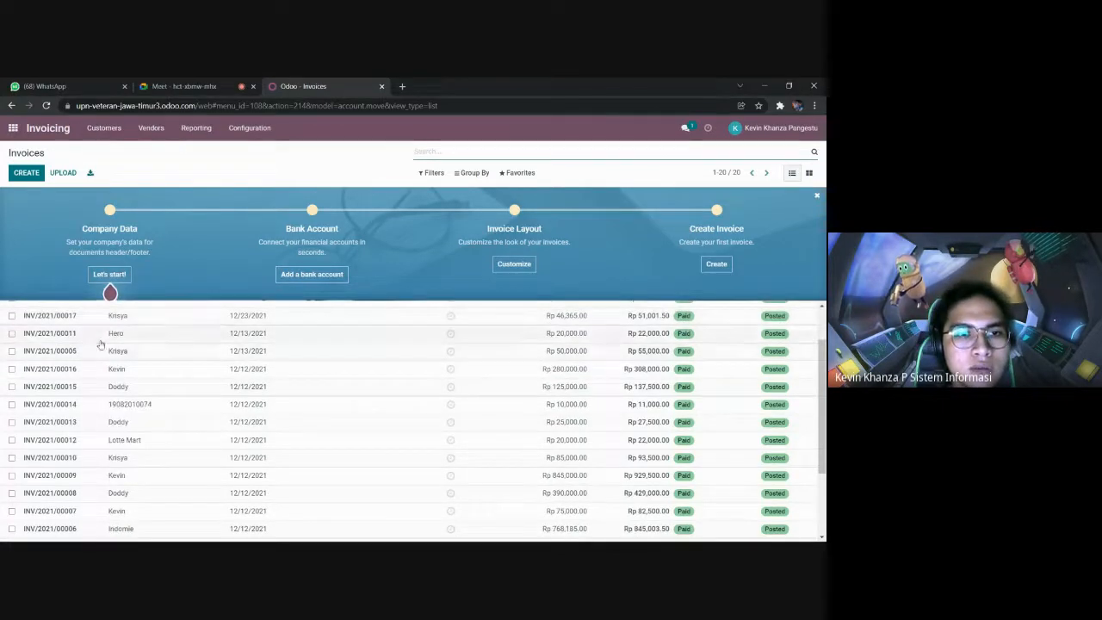
scroll(102, 345, "up", 1)
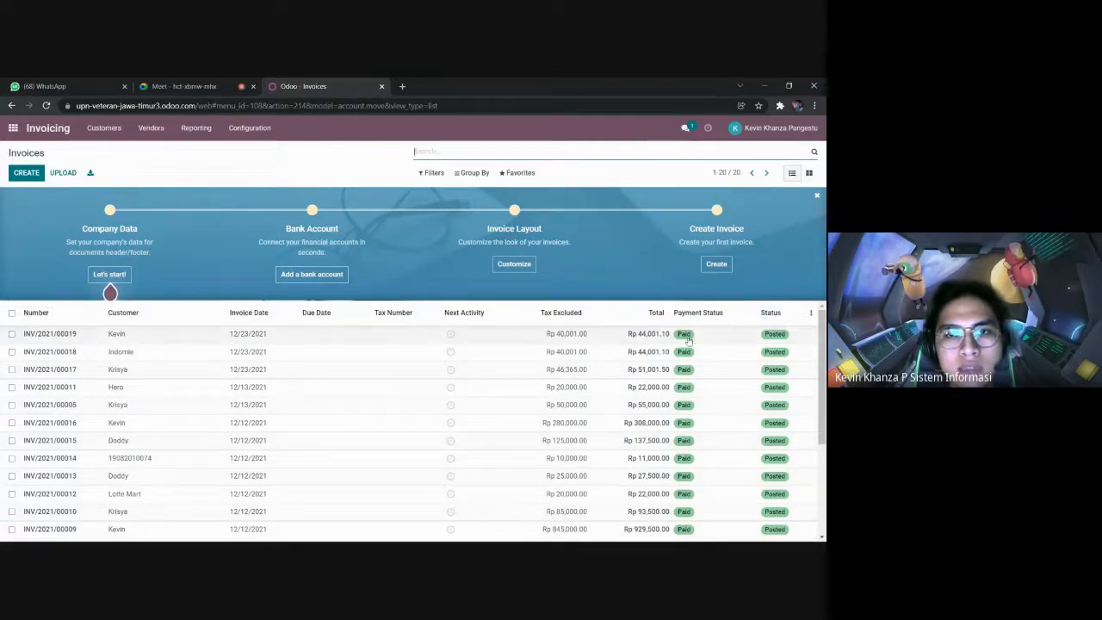
scroll(685, 340, "down", 4)
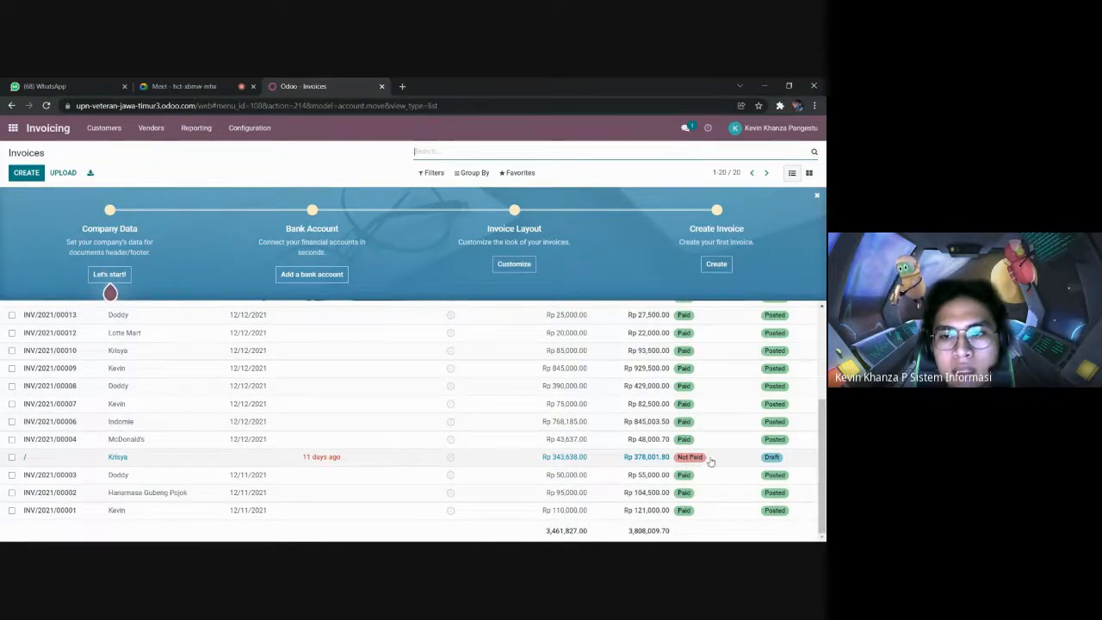
scroll(702, 448, "up", 4)
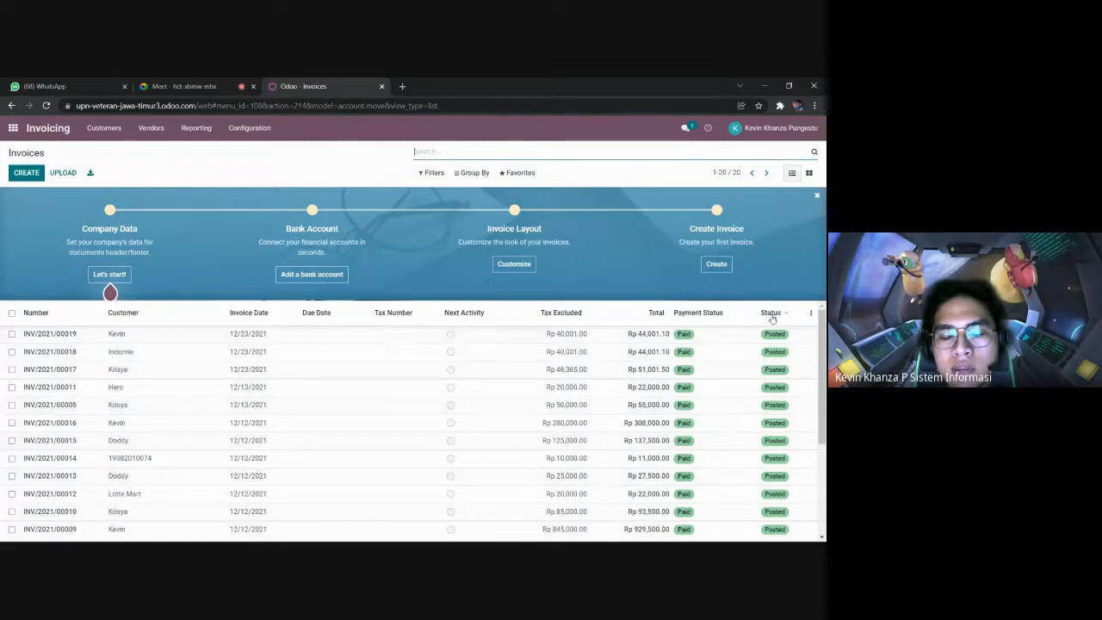
scroll(775, 340, "down", 3)
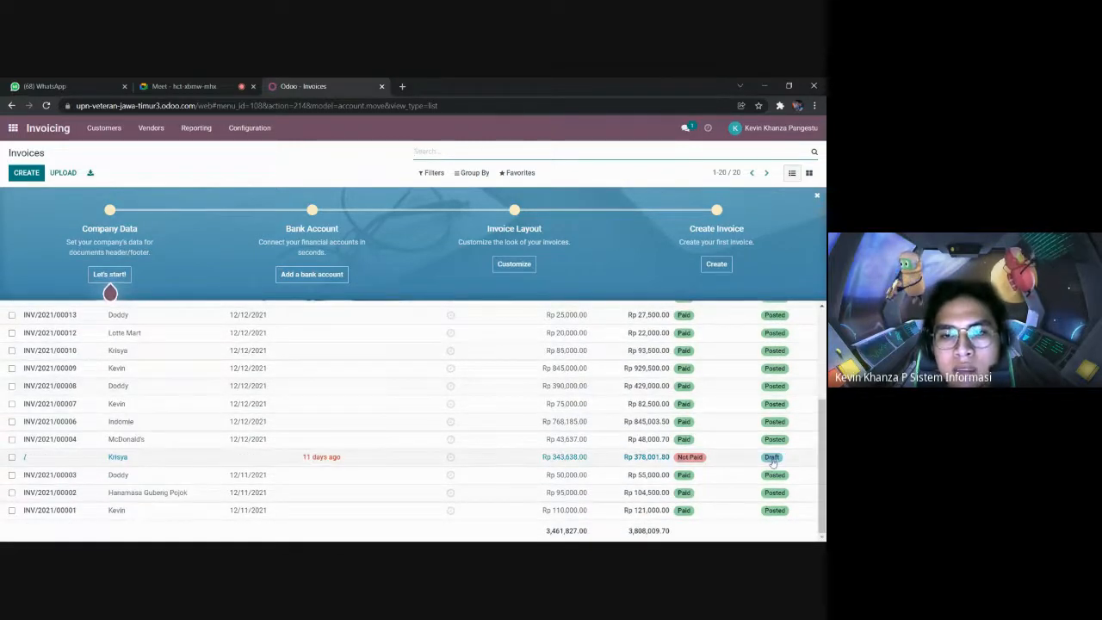
scroll(517, 409, "up", 3)
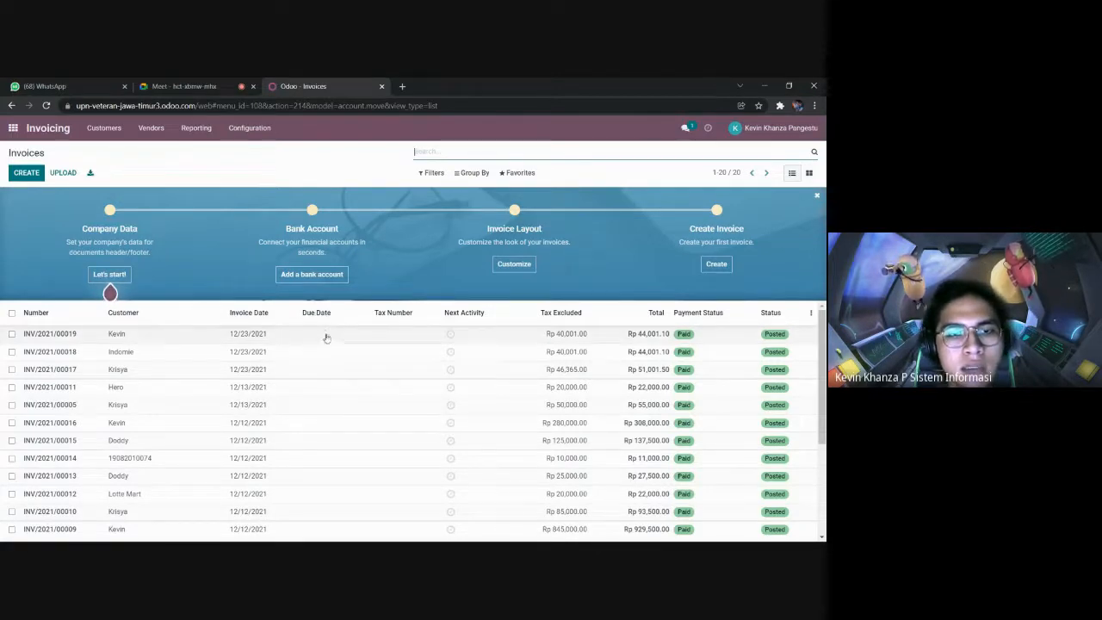
scroll(316, 340, "down", 1)
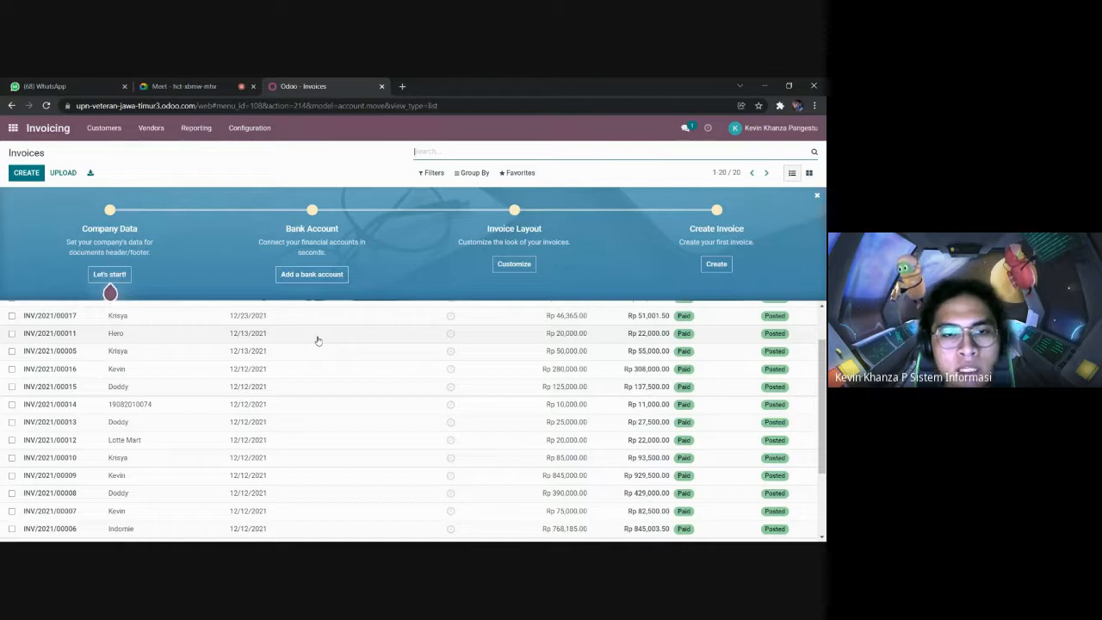
scroll(317, 340, "down", 2)
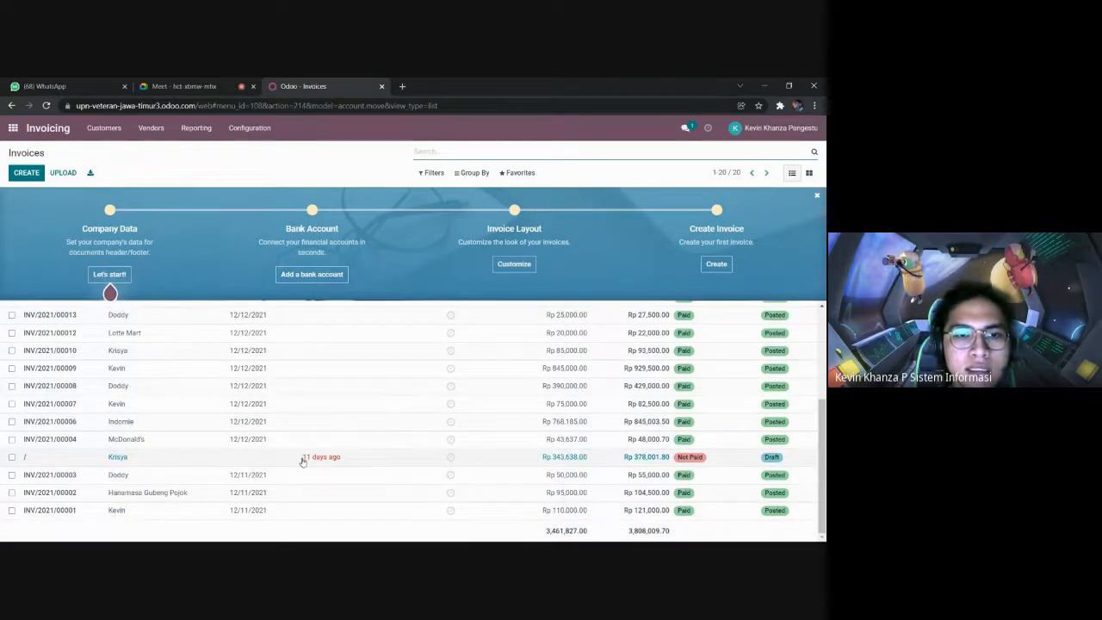
mouse_move(311, 460)
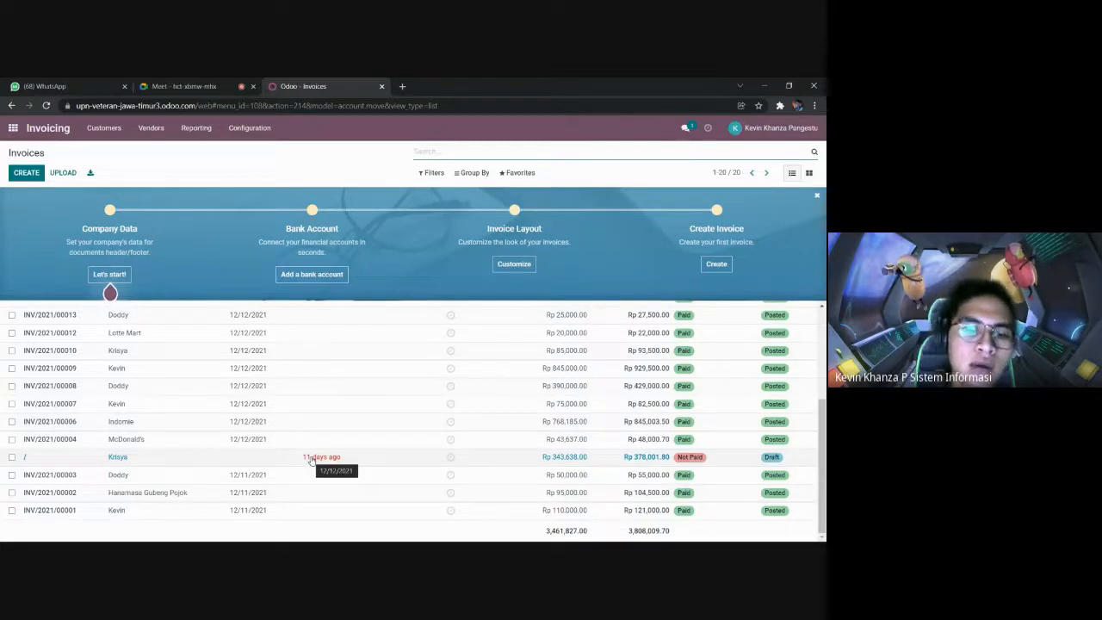
scroll(317, 456, "up", 3)
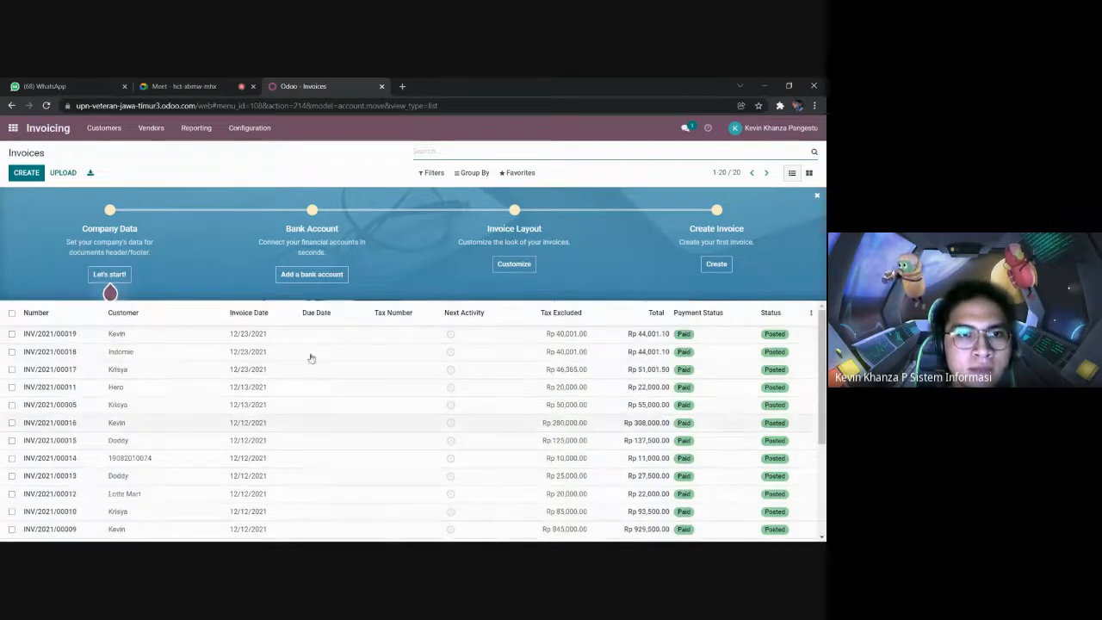
left_click(14, 134)
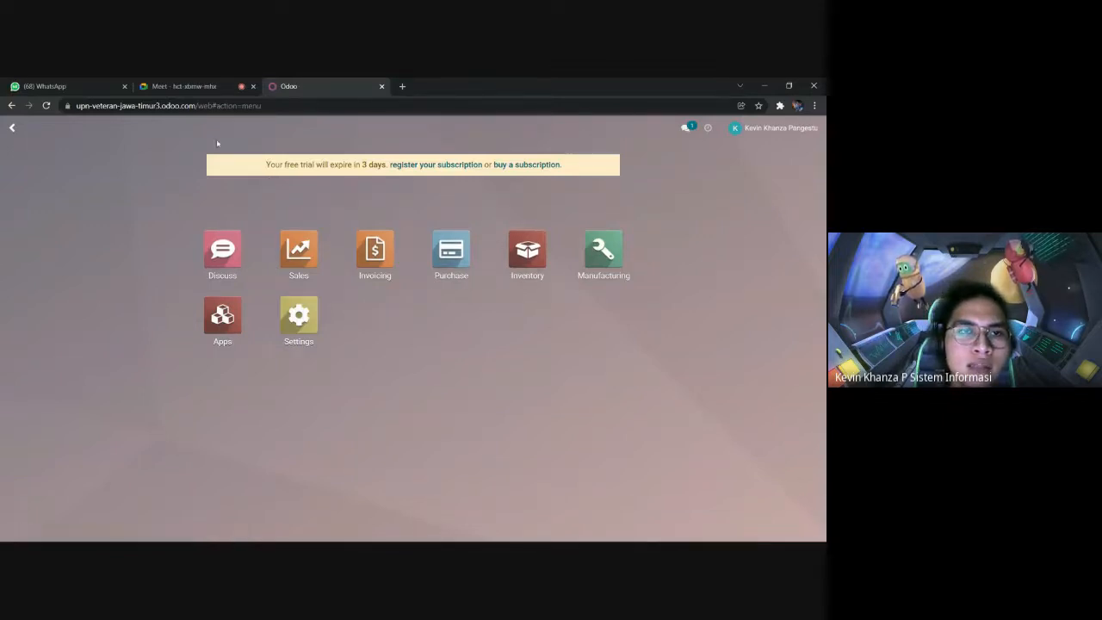
left_click(193, 86)
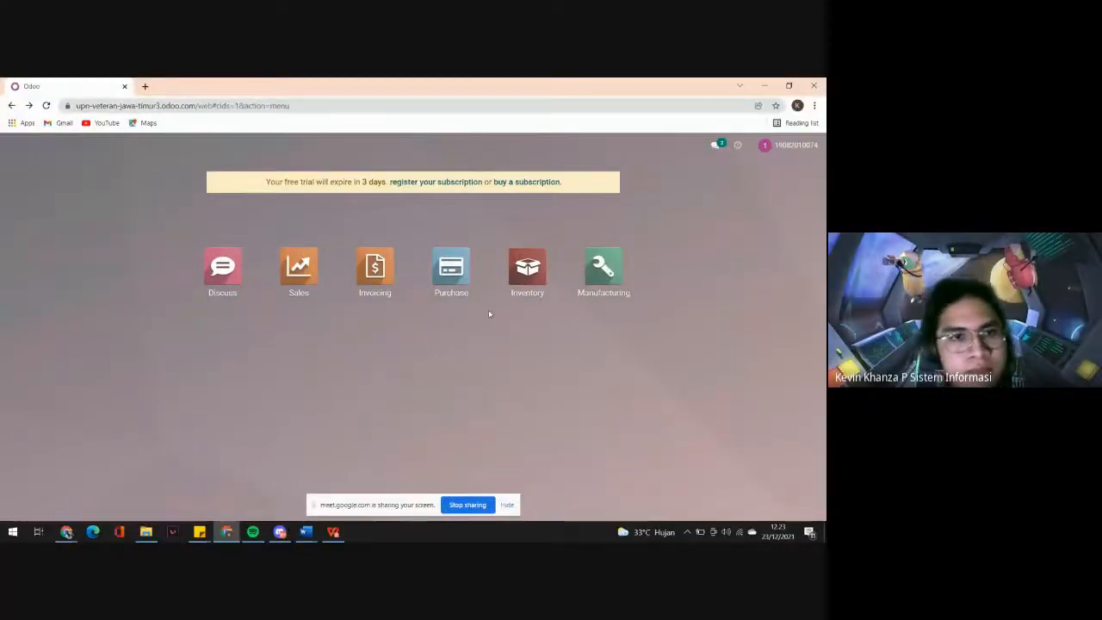
Step: Open the product catalogue in the Manufacturing app to view the restaurant's products
left_click(602, 267)
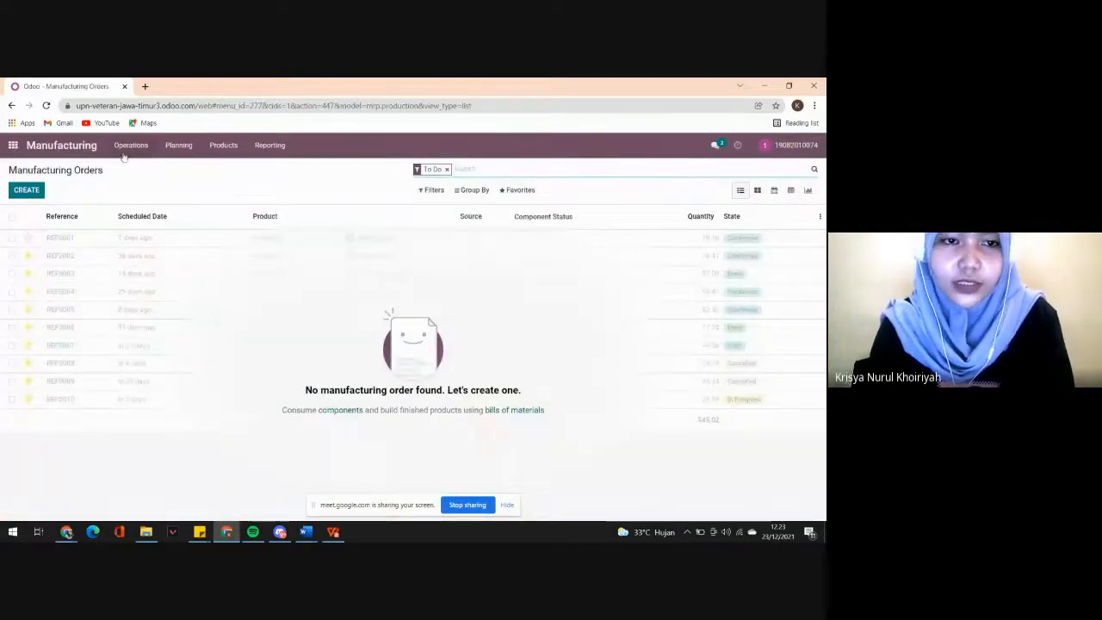
left_click(221, 146)
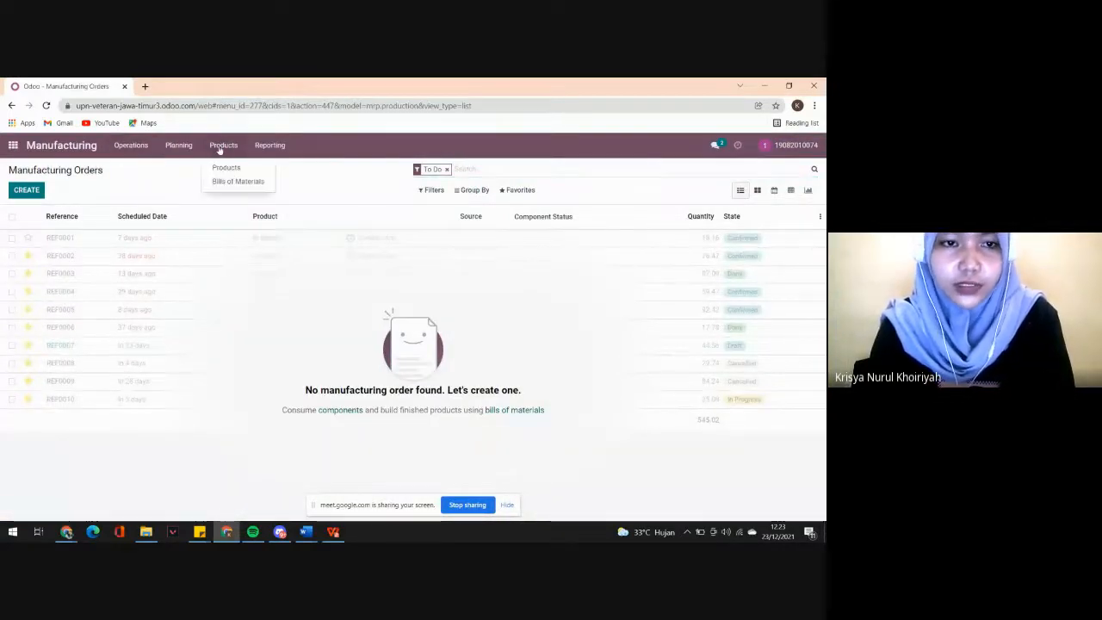
left_click(225, 167)
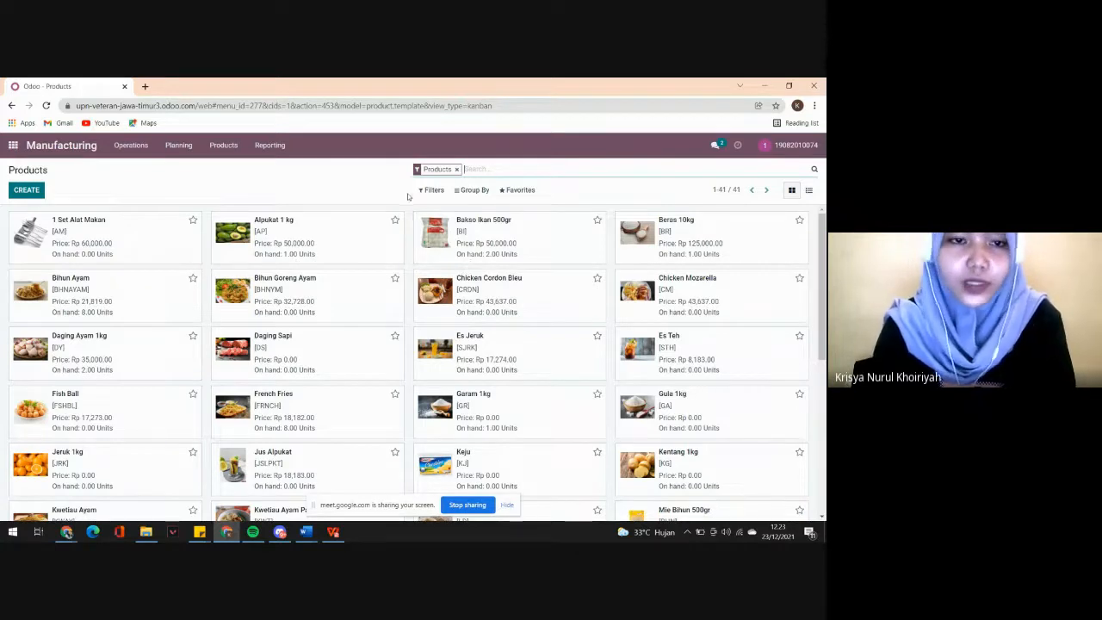
Step: Create a new bill of materials in the Manufacturing app for the product [KWAY] Kwetiau Ayam
left_click(227, 148)
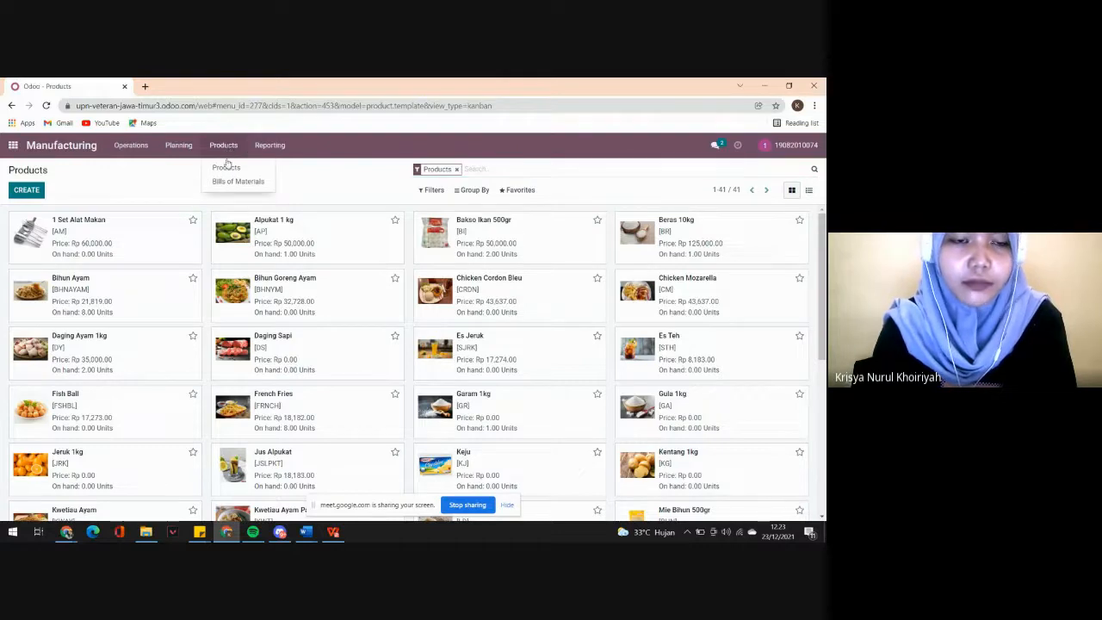
left_click(226, 182)
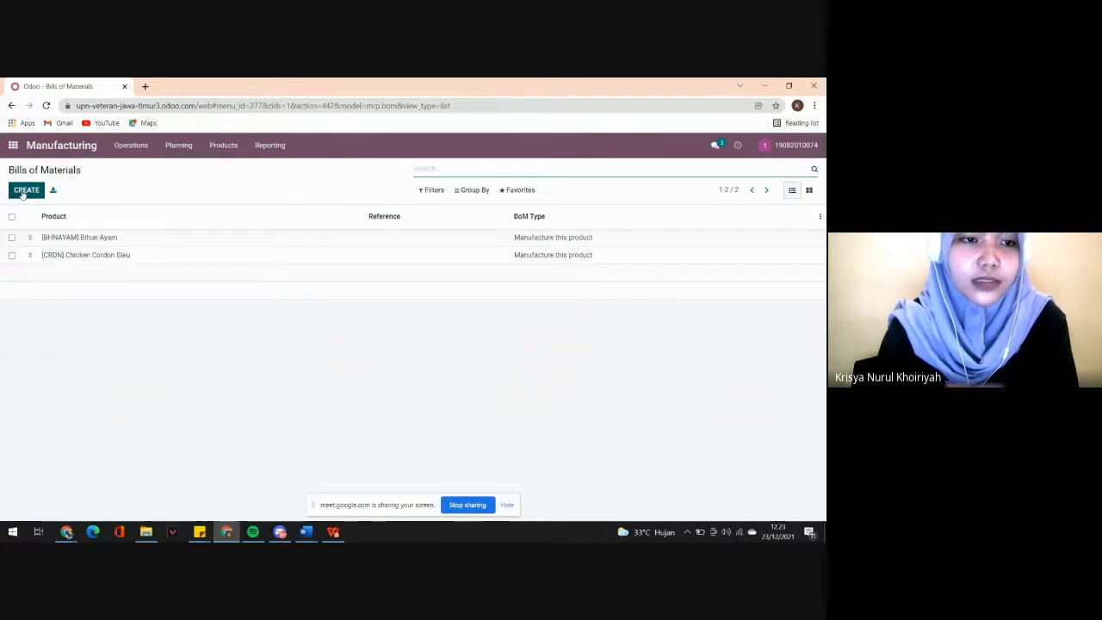
left_click(23, 192)
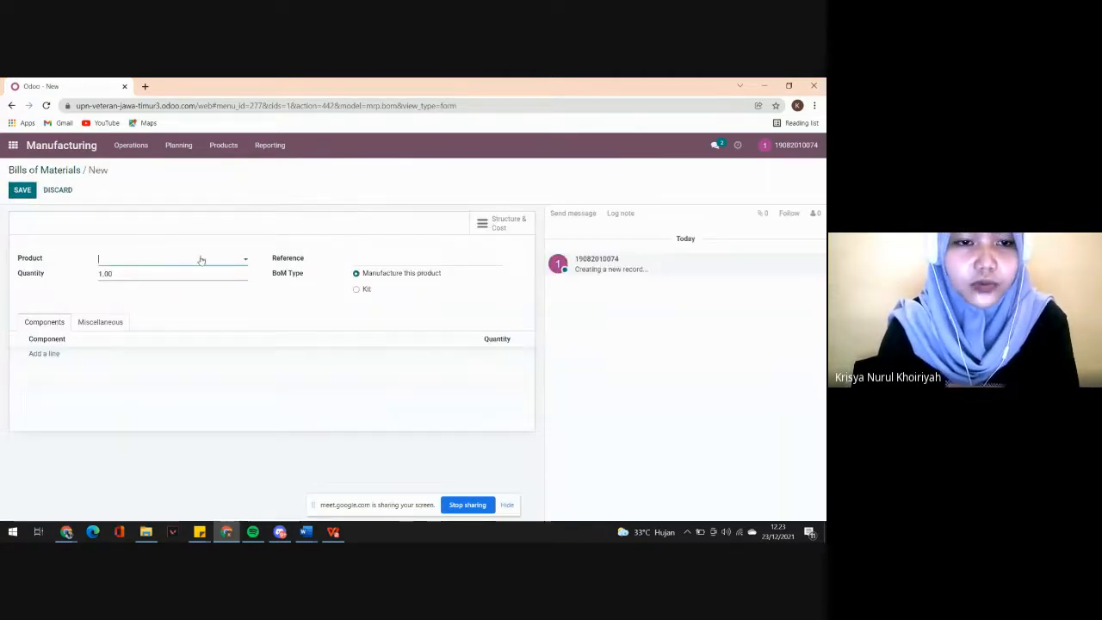
left_click(245, 259)
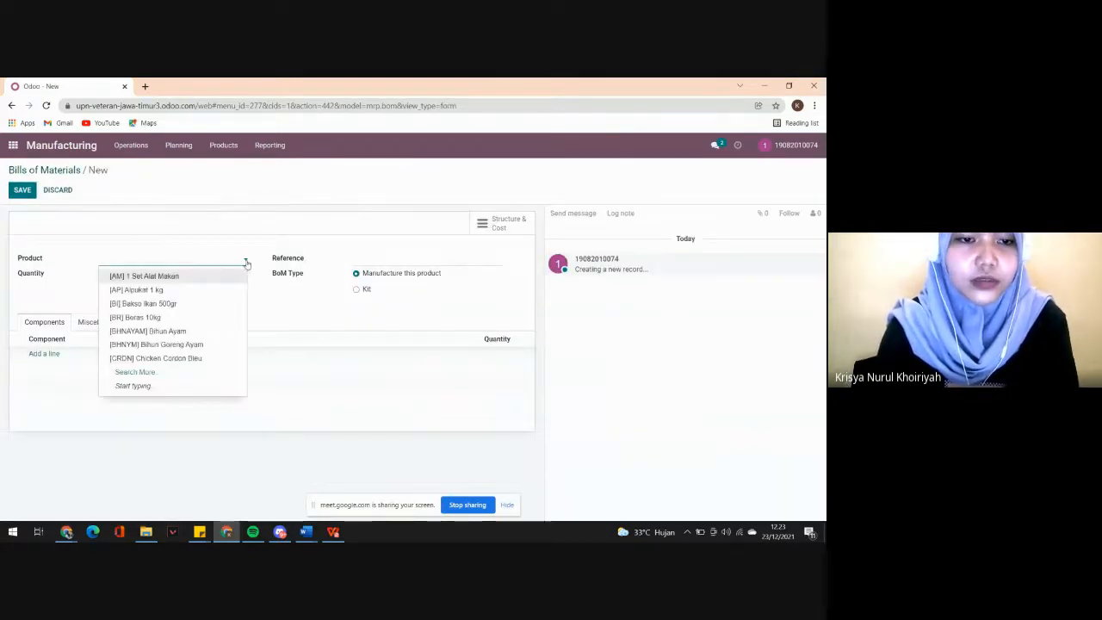
left_click(209, 371)
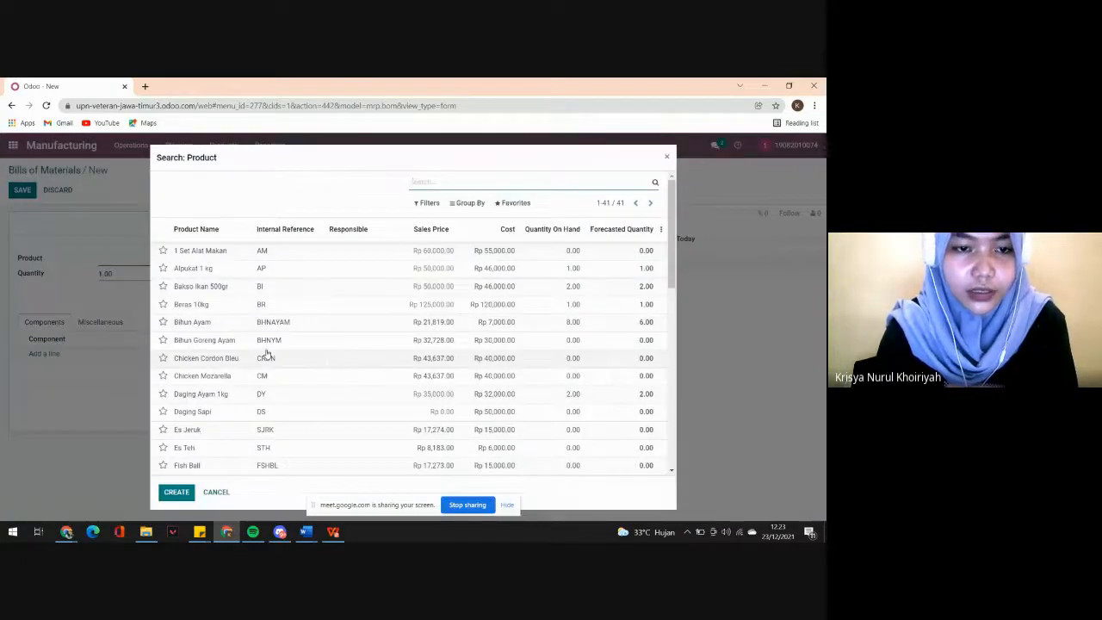
scroll(267, 355, "down", 3)
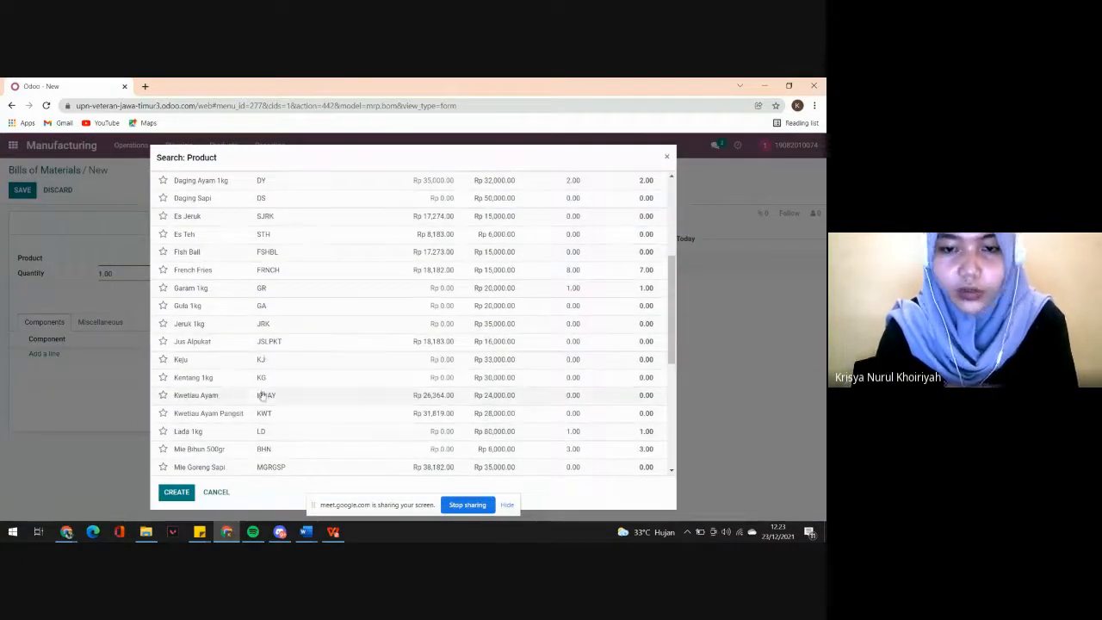
left_click(262, 395)
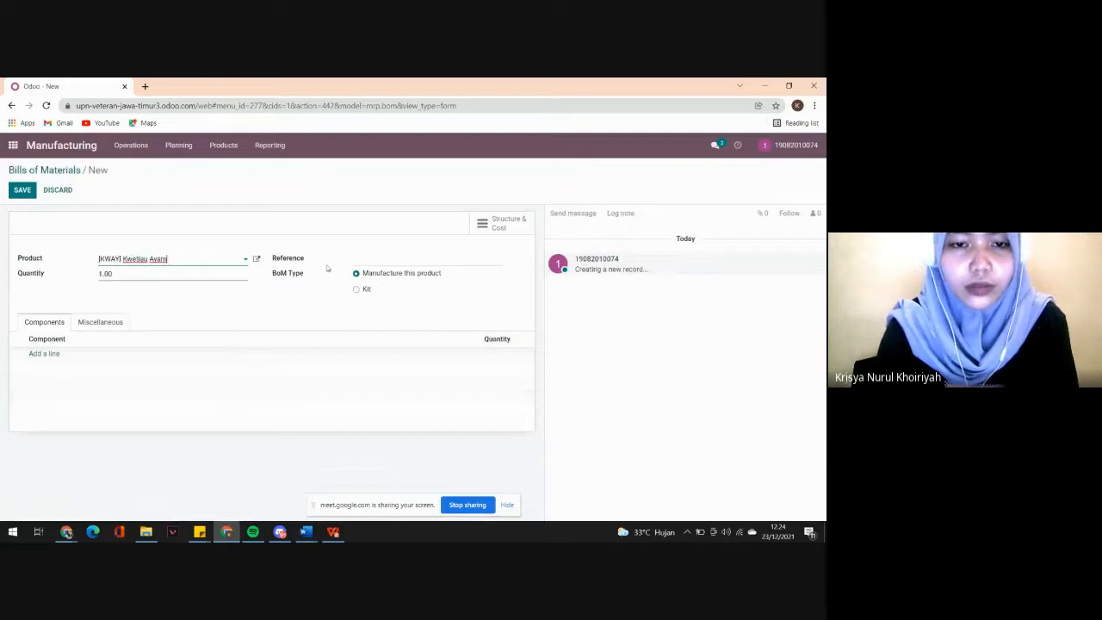
left_click(393, 259)
left_click(395, 290)
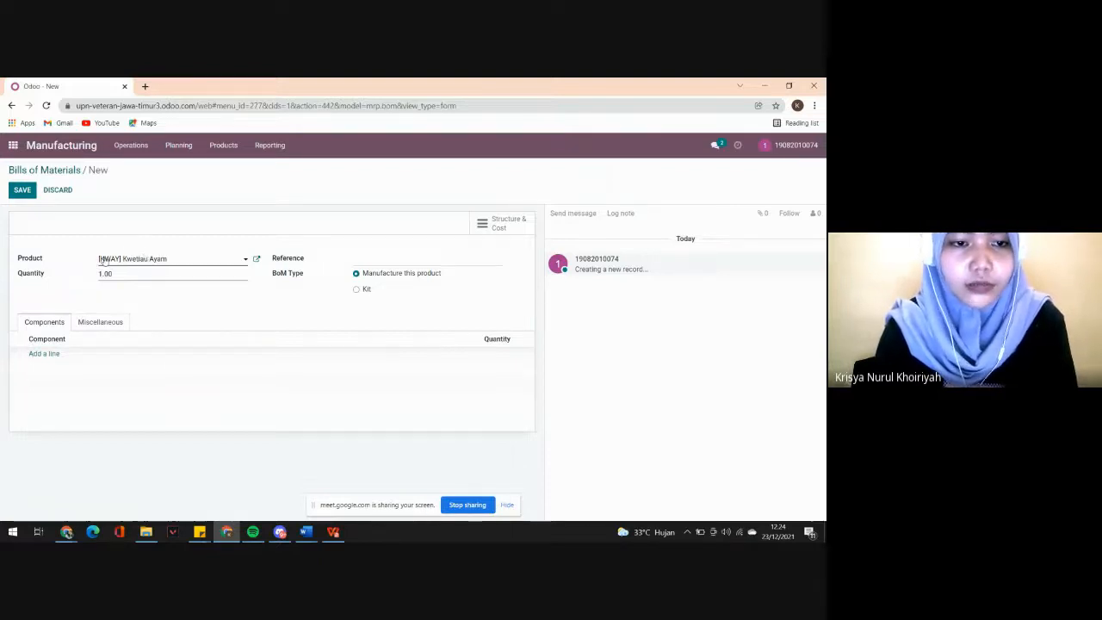
Step: Add [KW] mie kwetiau as the first component of the bill of materials, searching the products for "kwetiau"
left_click(48, 354)
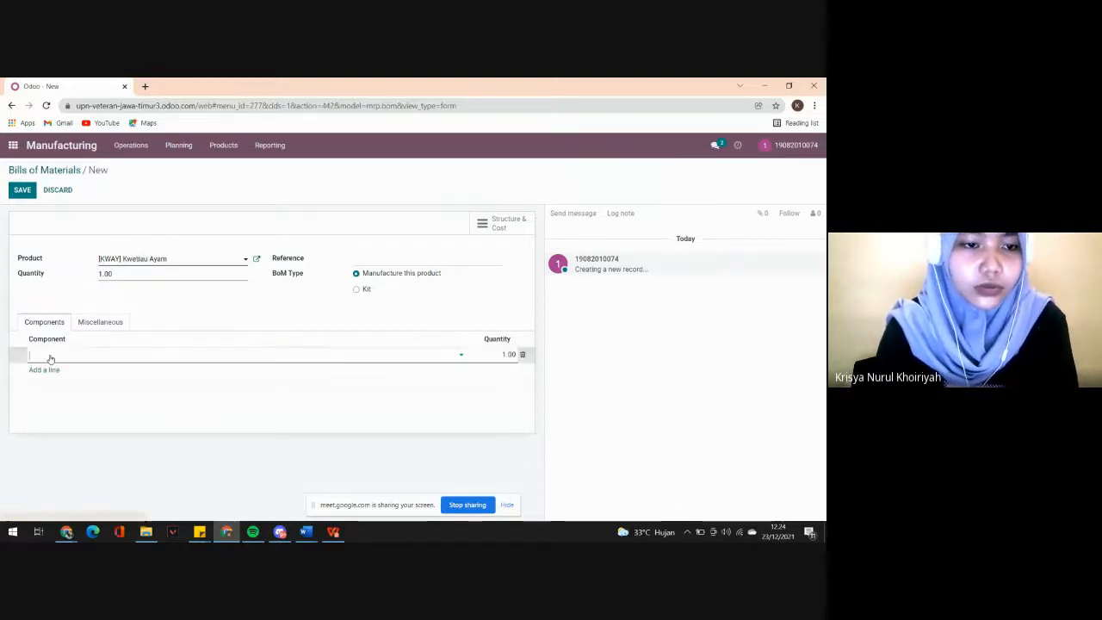
left_click(178, 359)
left_click(165, 466)
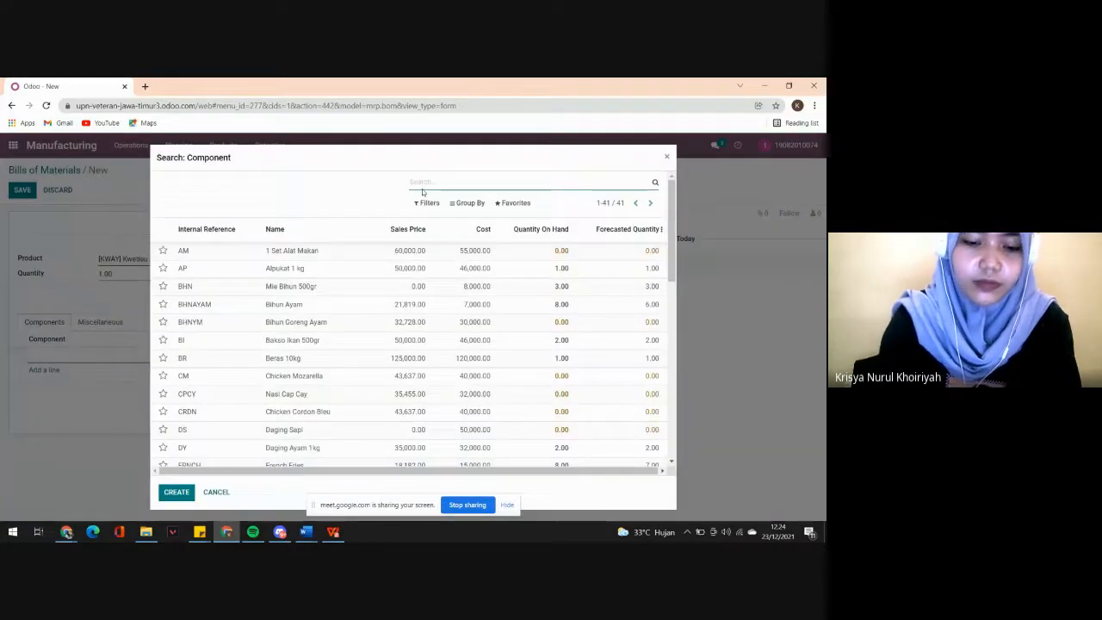
type("kwetia")
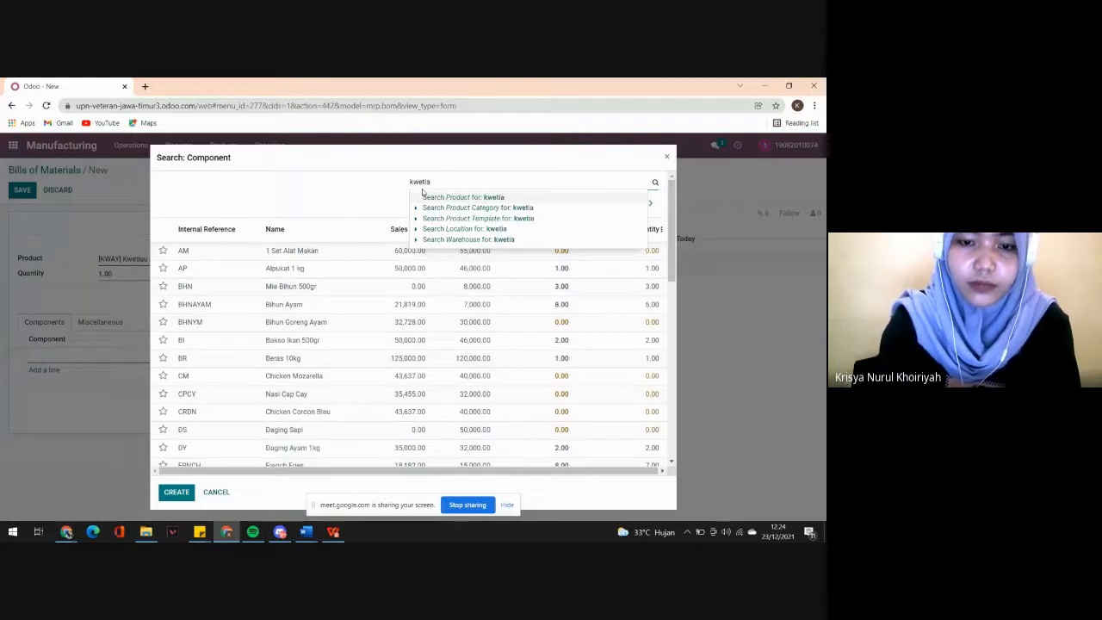
type("u")
key("Return")
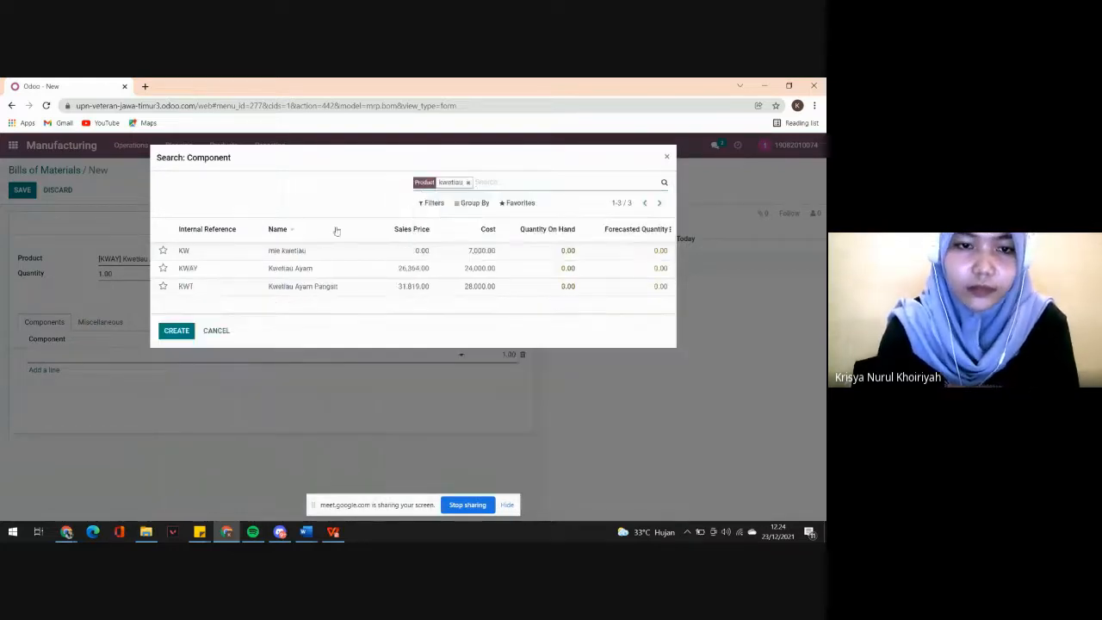
left_click(310, 250)
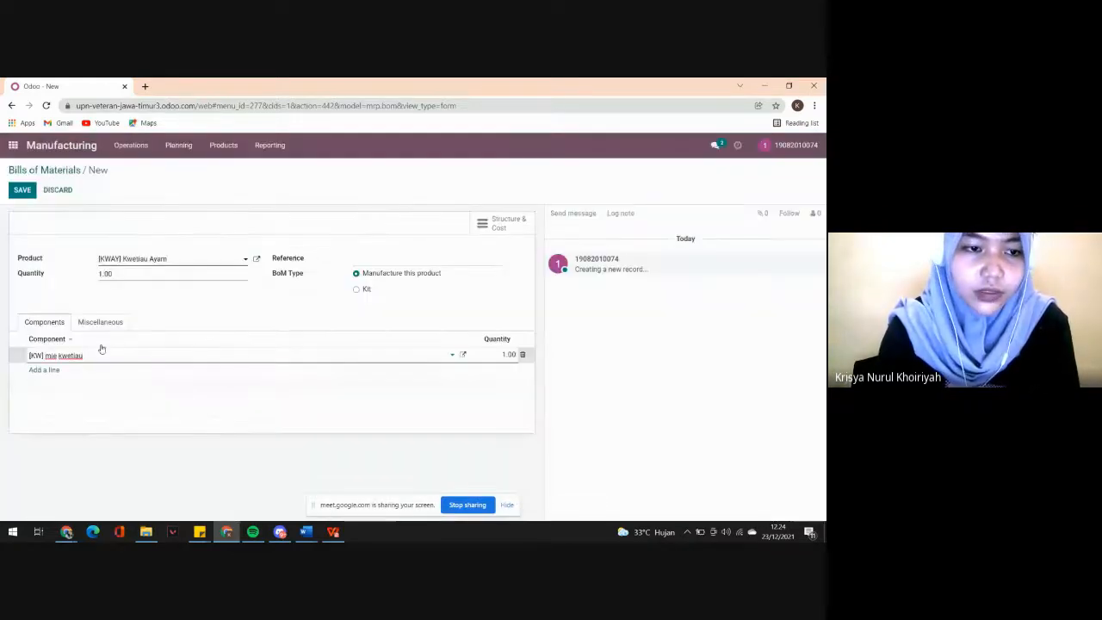
Step: Add [DY] Daging Ayam 1kg as the second component of the bill of materials
left_click(54, 370)
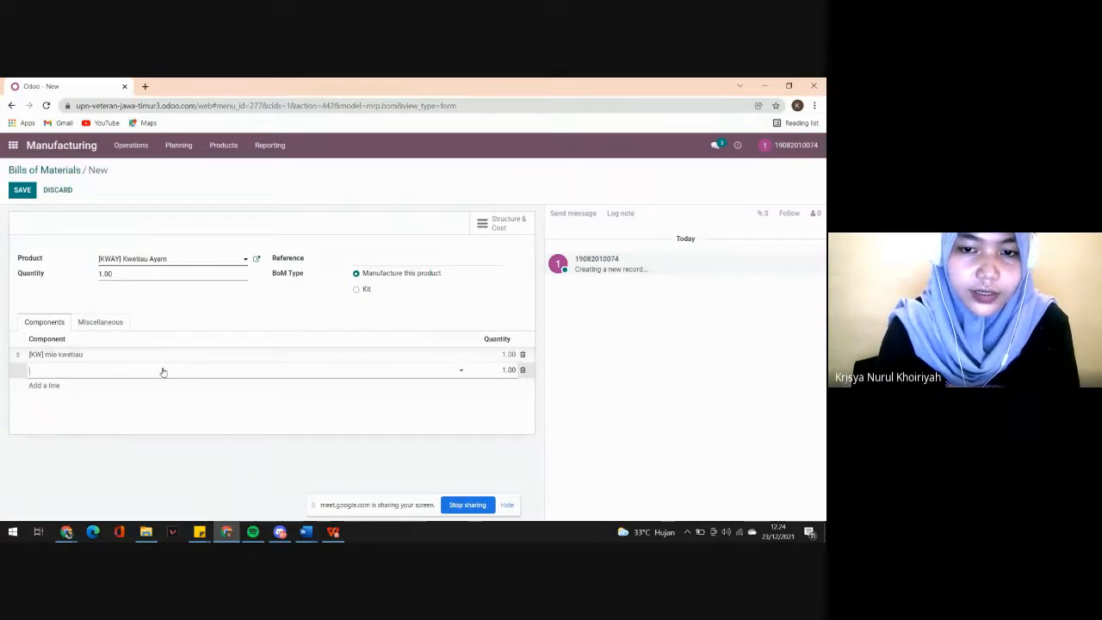
left_click(189, 373)
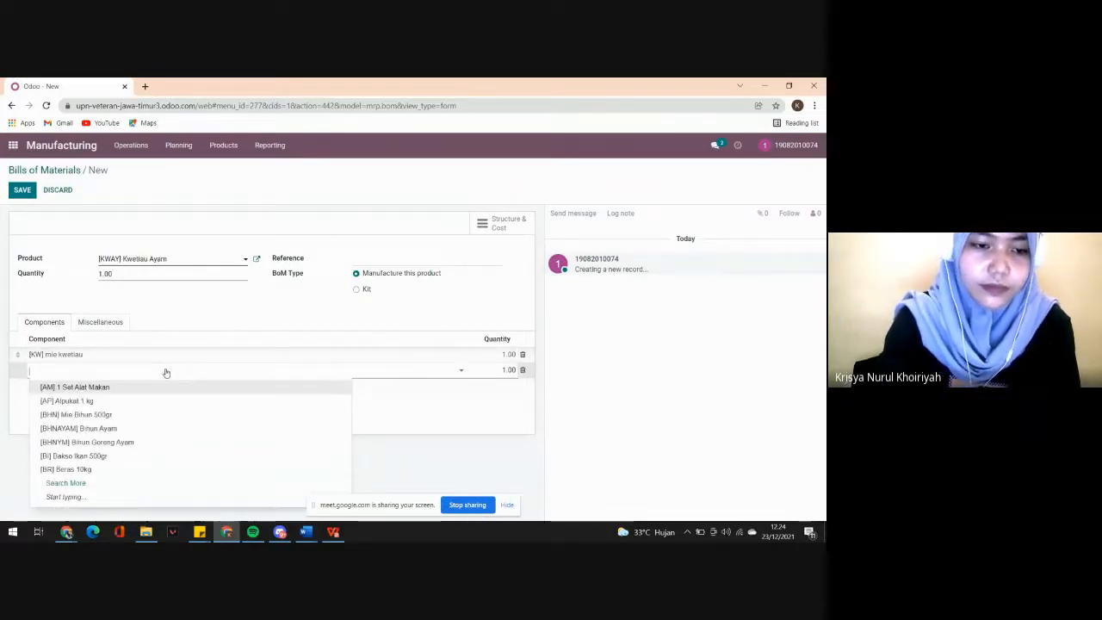
type("ayam")
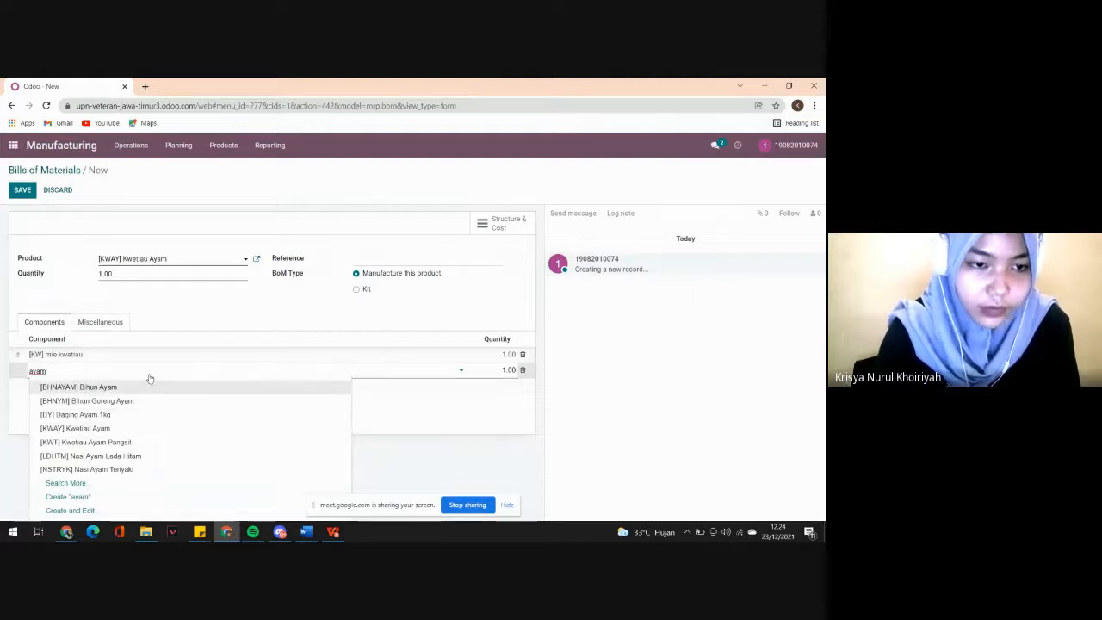
key("BackSpace")
key("BackSpace")
key("BackSpace")
key("BackSpace")
type("dag")
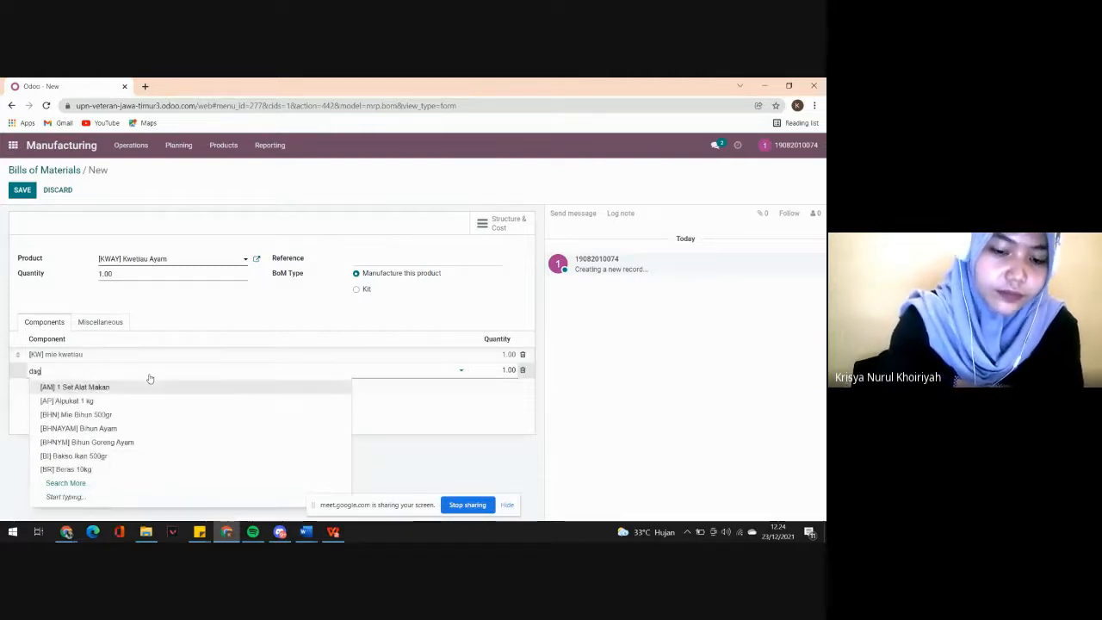
type("ing")
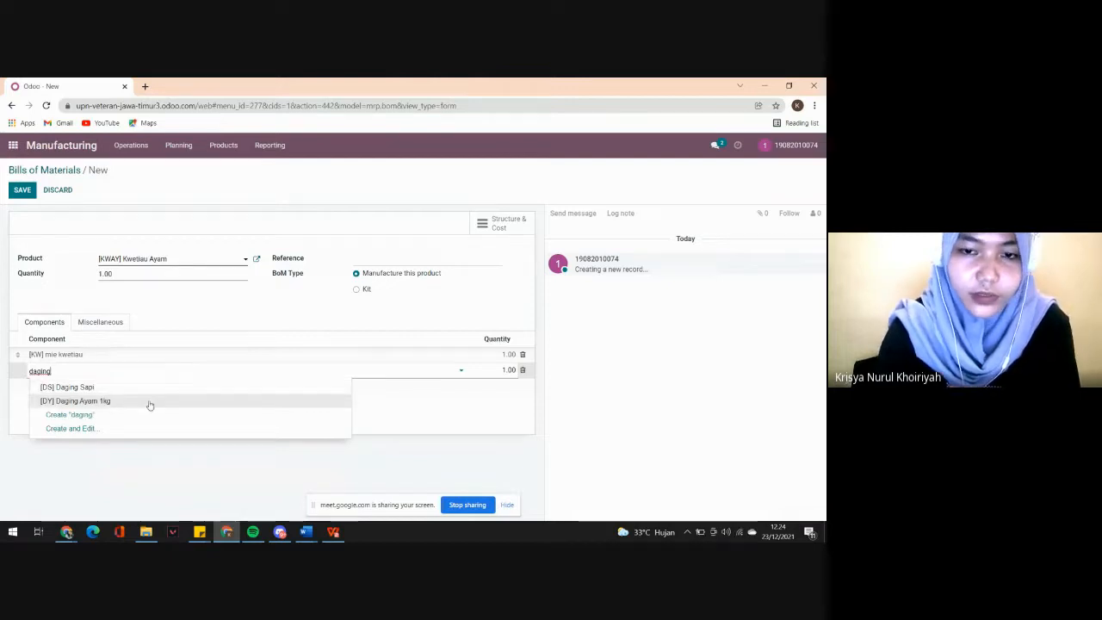
left_click(150, 402)
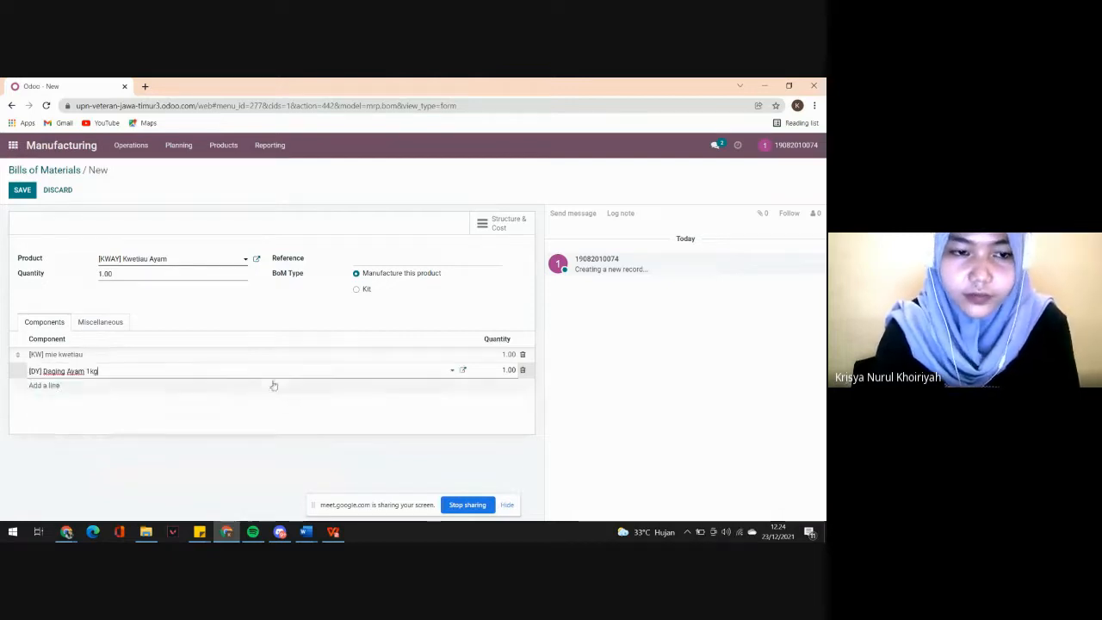
Step: Add [PR] Penyedap rasa 12pcs as the third component of the bill of materials, searching the products for "penyedap"
left_click(50, 386)
left_click(64, 387)
type("peny")
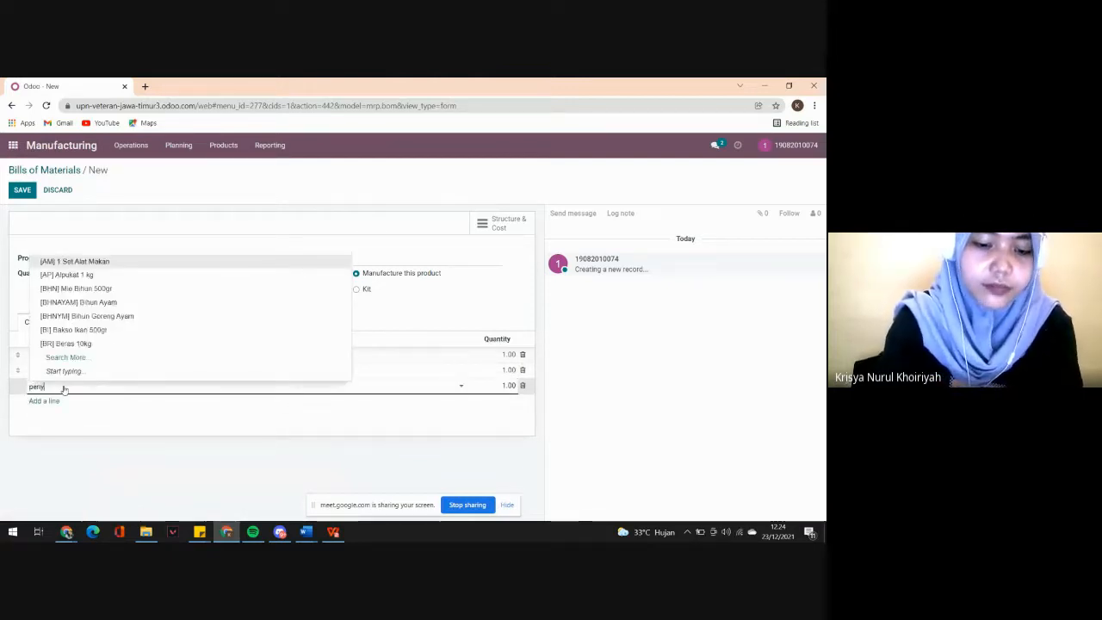
type("edap")
left_click(78, 402)
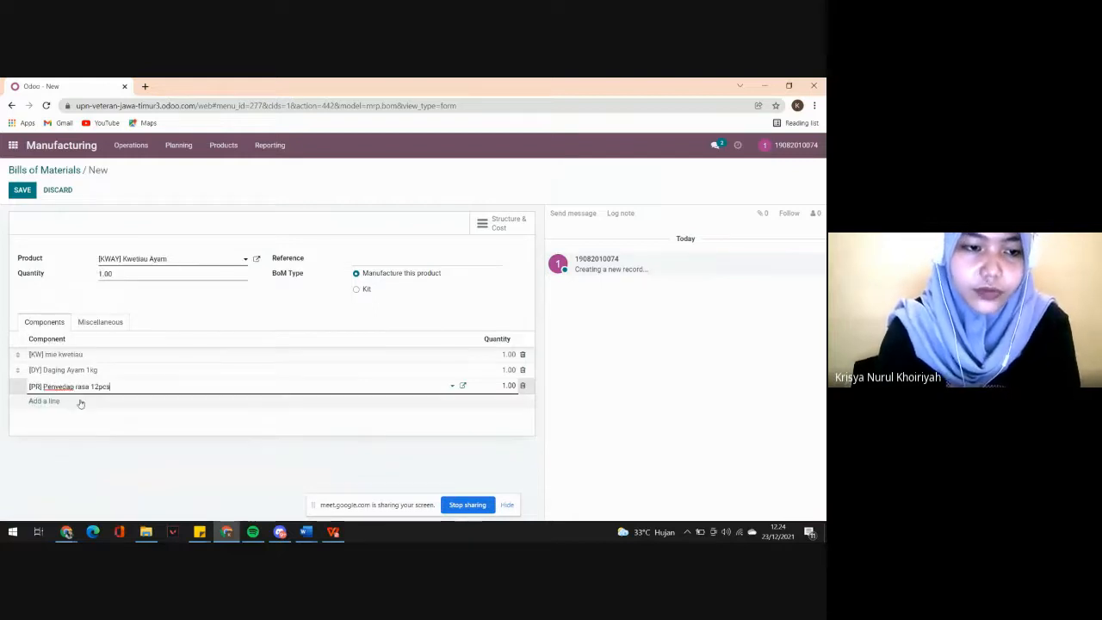
Step: Add [GR] Garam 1kg as the fourth component and open the bill of materials' Structure & Cost report
left_click(91, 400)
left_click(52, 401)
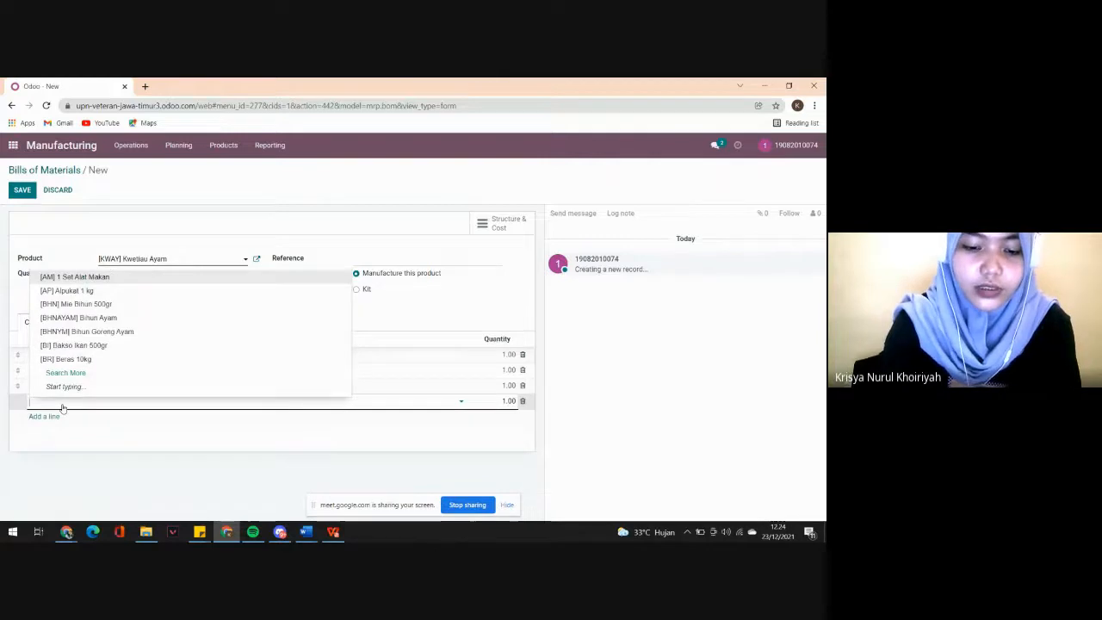
type("garam")
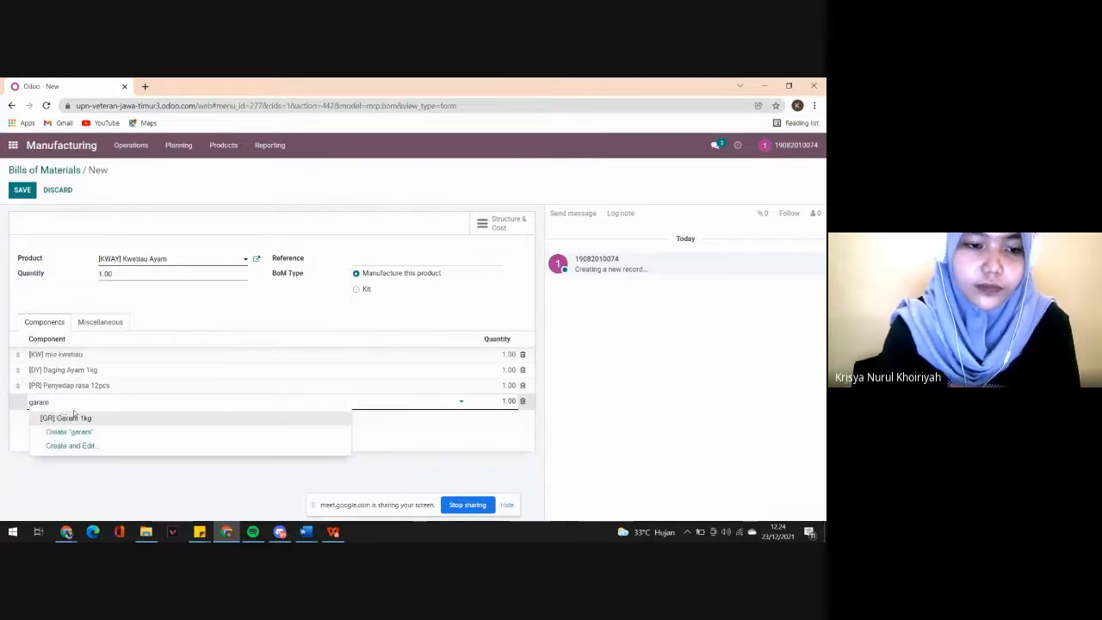
left_click(86, 419)
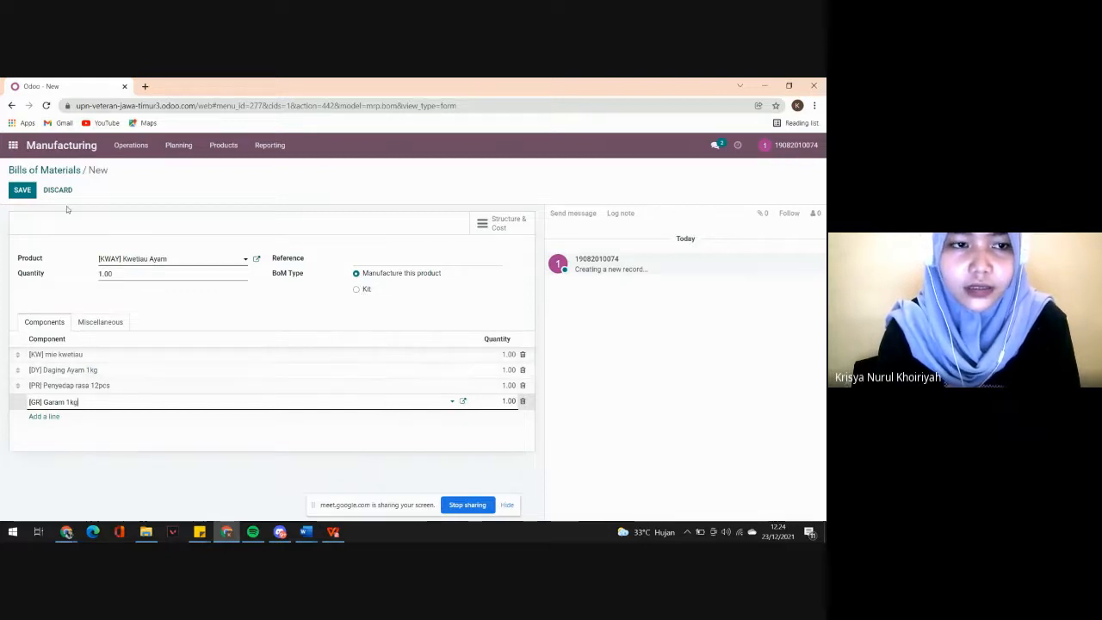
left_click(510, 227)
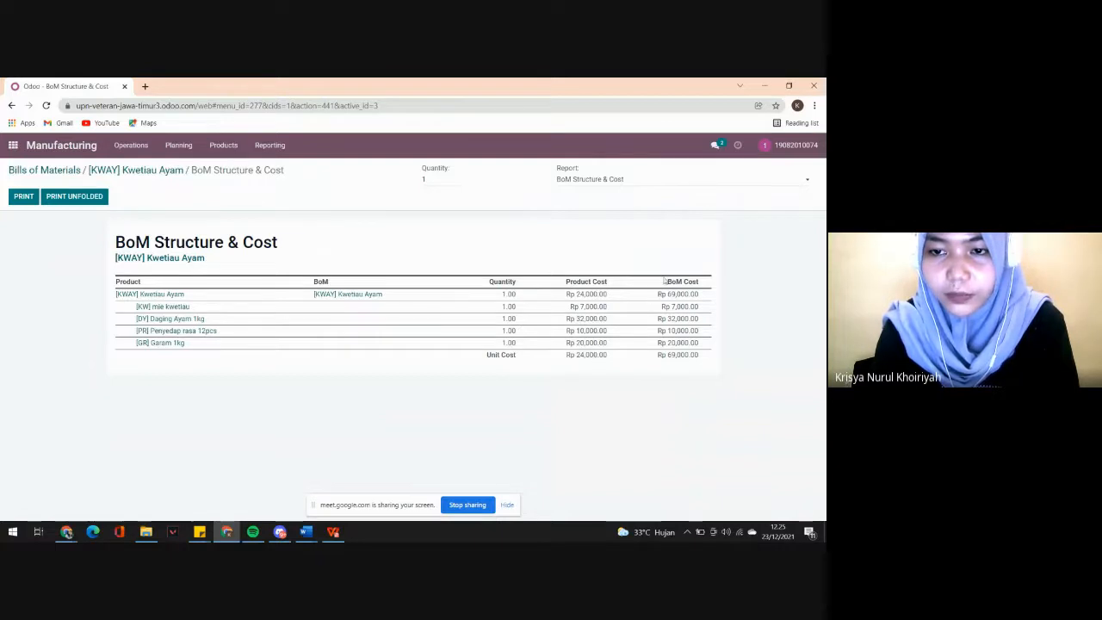
Step: Browse the Manufacturing product catalogue and filter it to products that can be sold
left_click(223, 146)
left_click(225, 167)
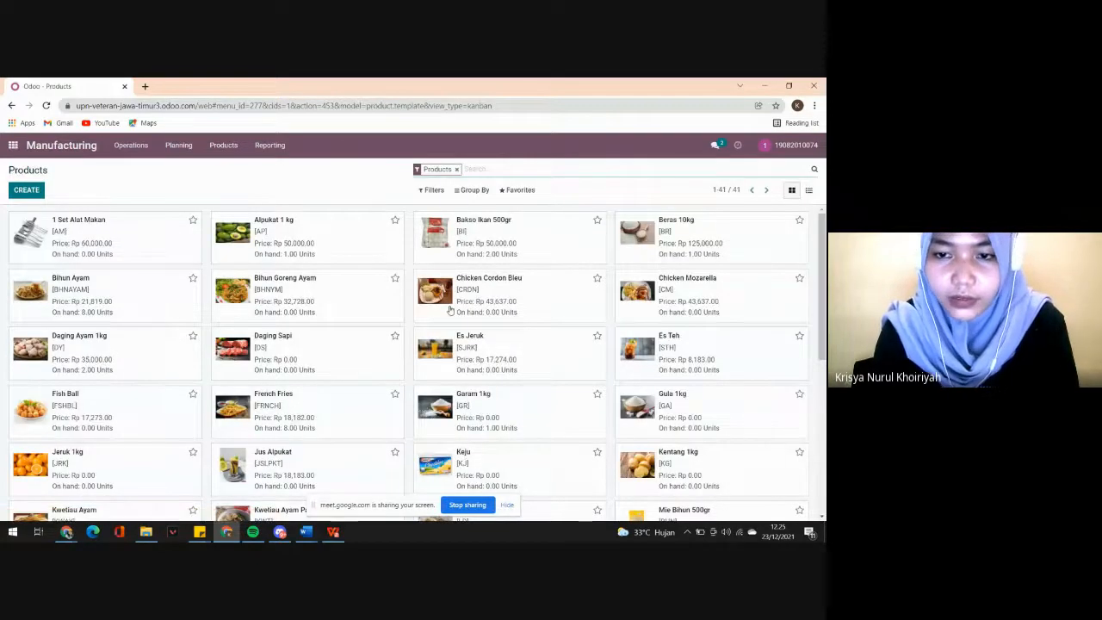
scroll(449, 310, "down", 1)
scroll(449, 310, "down", 2)
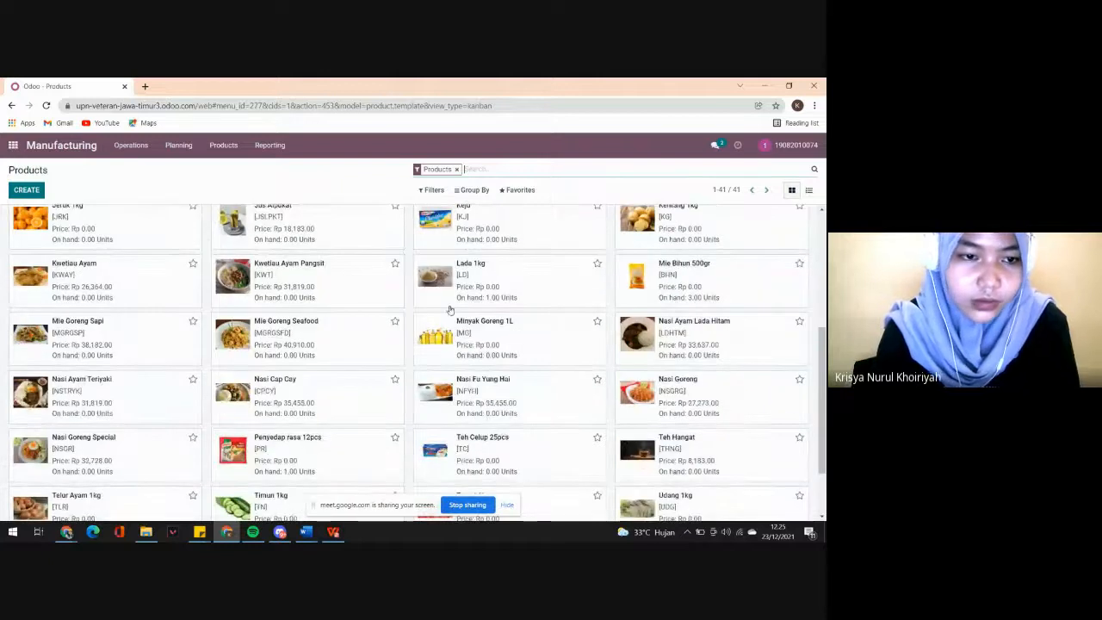
scroll(449, 309, "down", 1)
scroll(449, 310, "up", 3)
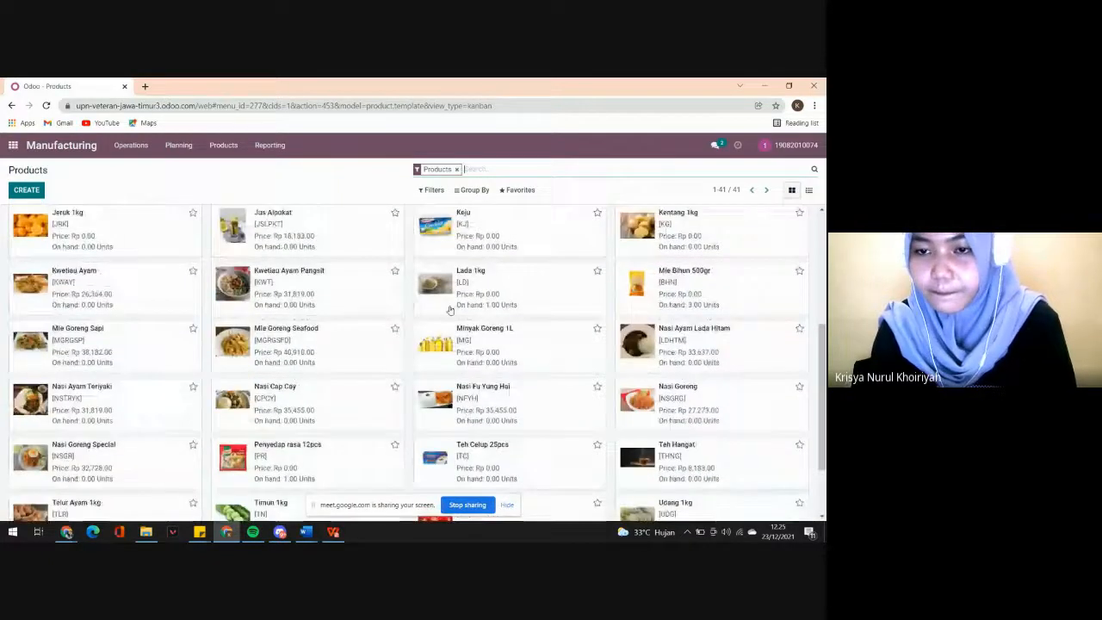
scroll(565, 301, "up", 1)
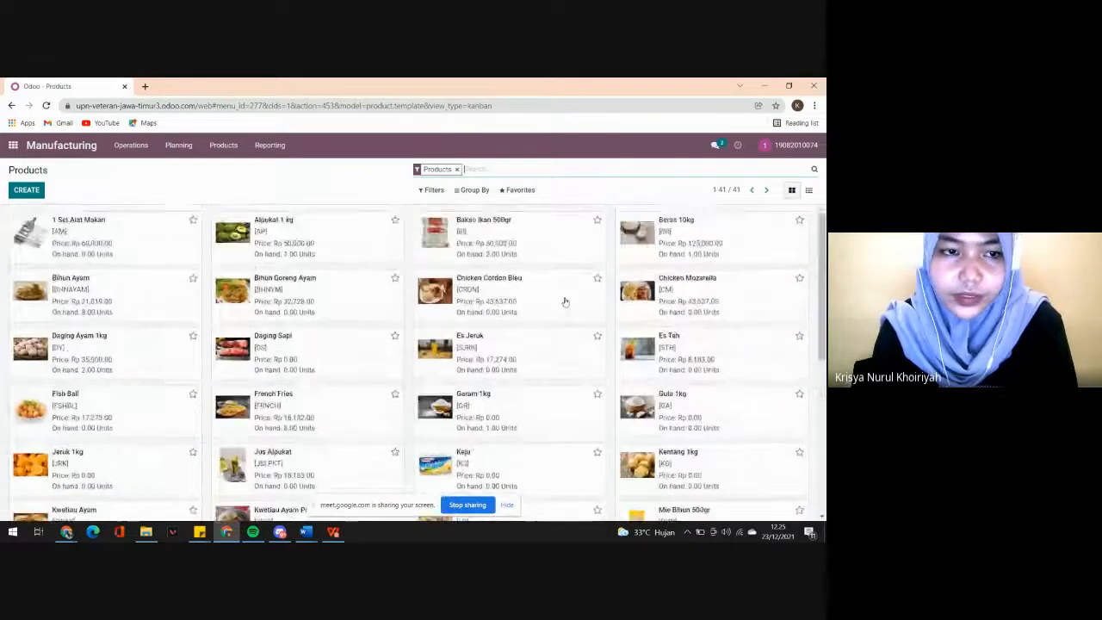
left_click(434, 190)
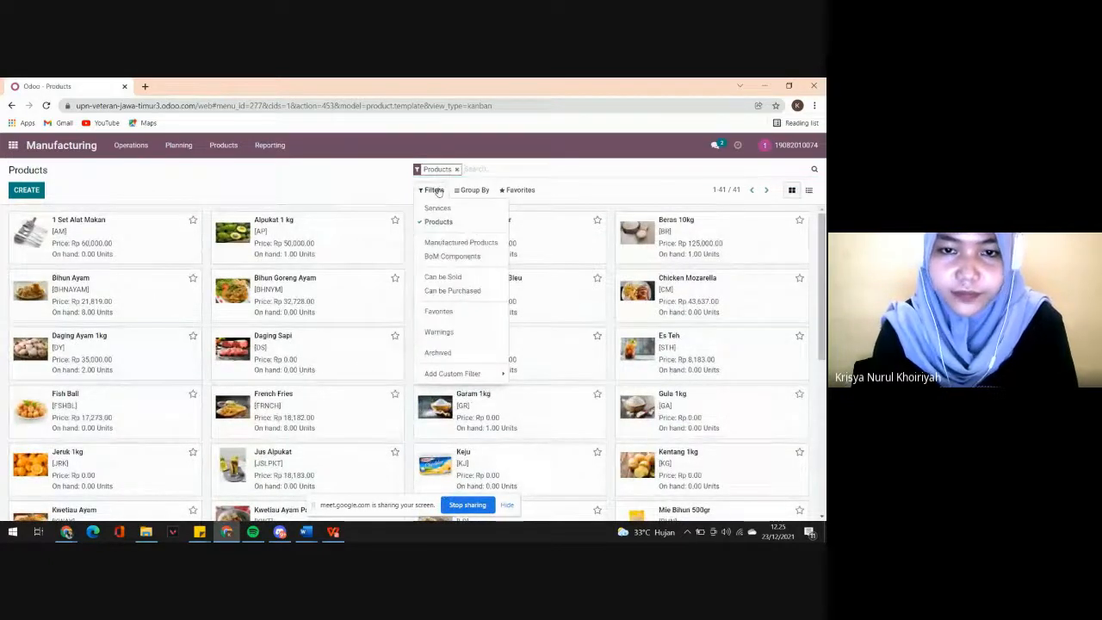
left_click(443, 276)
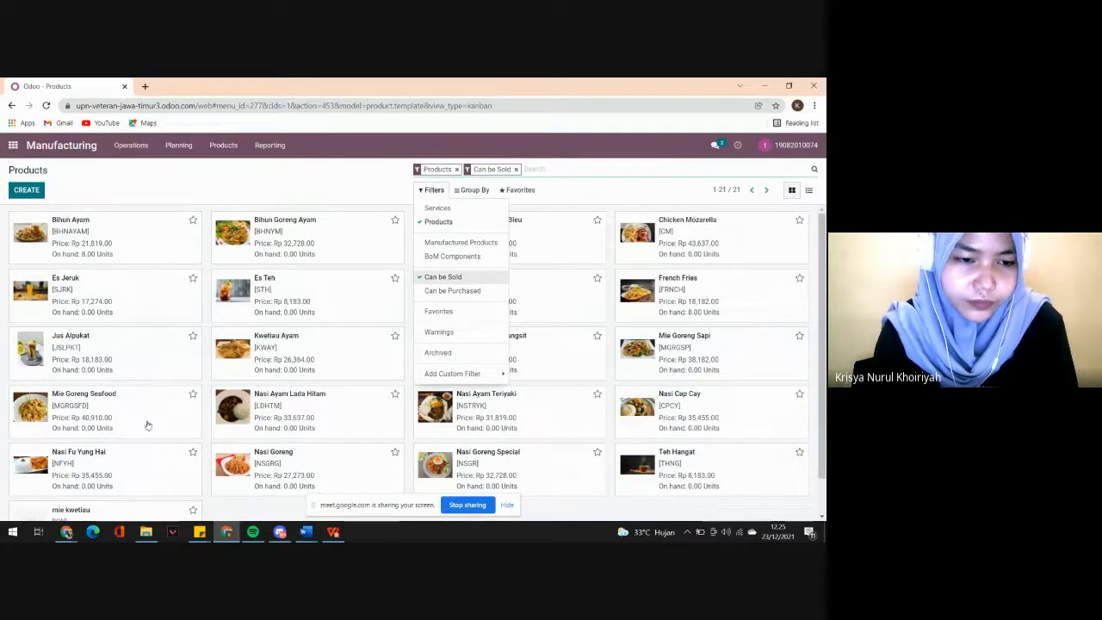
Step: View the mie kwetiau product record briefly and open the Kwetiau Ayam record to review its cost and sales price
left_click(112, 507)
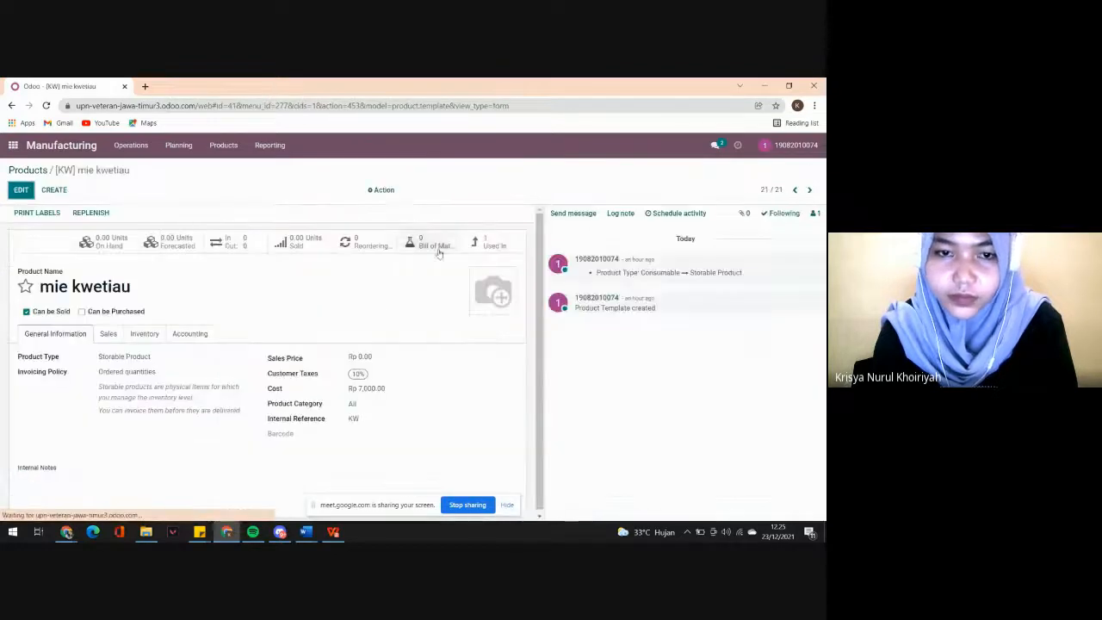
left_click(11, 108)
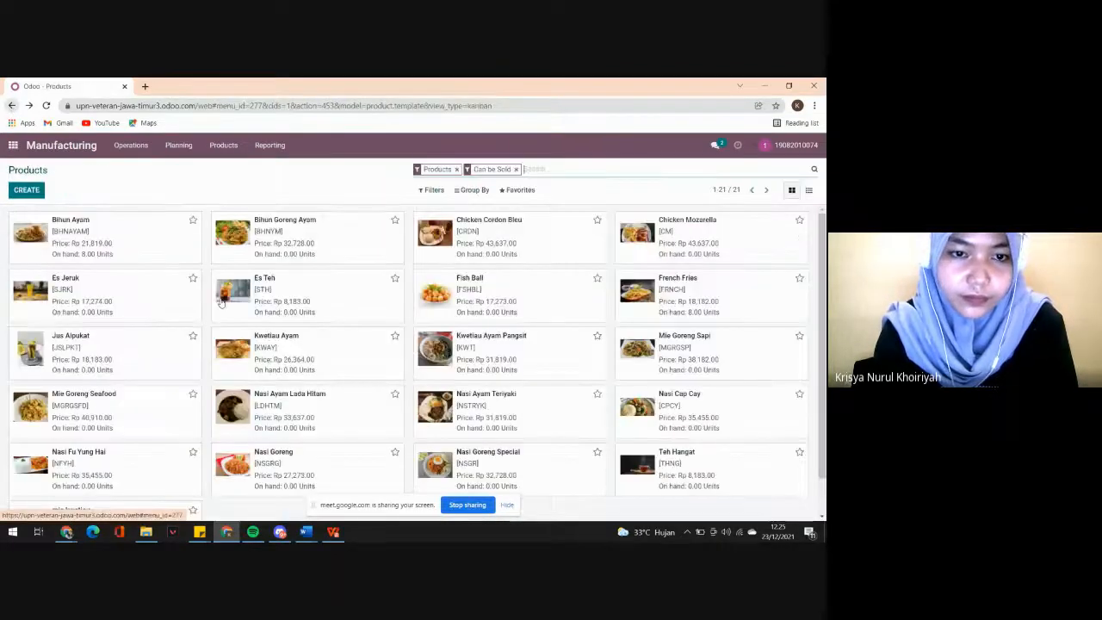
left_click(308, 352)
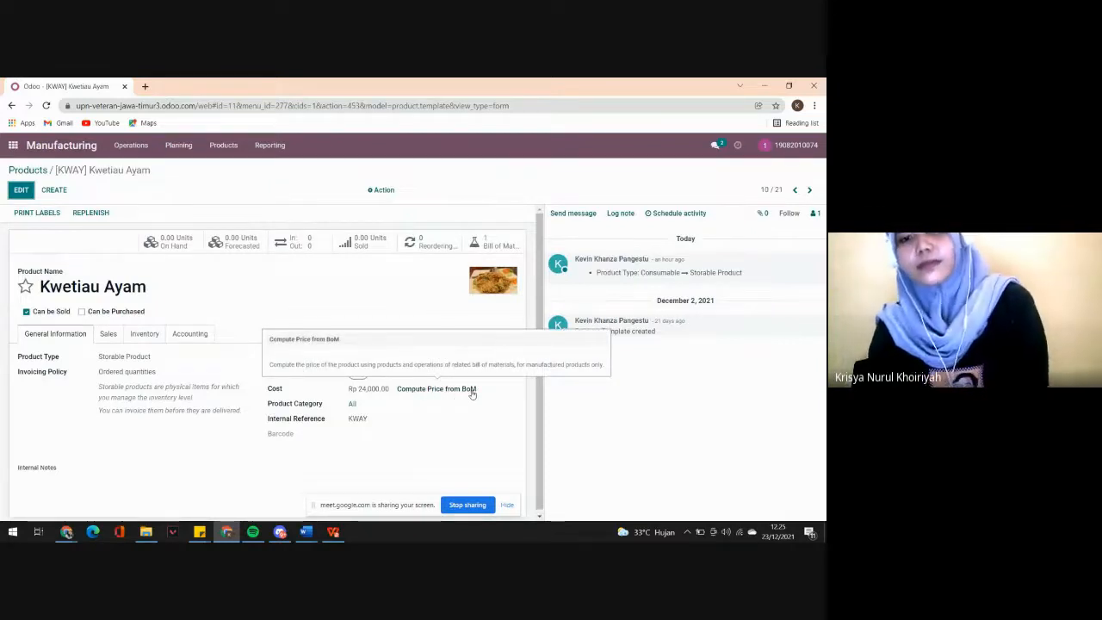
left_click(223, 145)
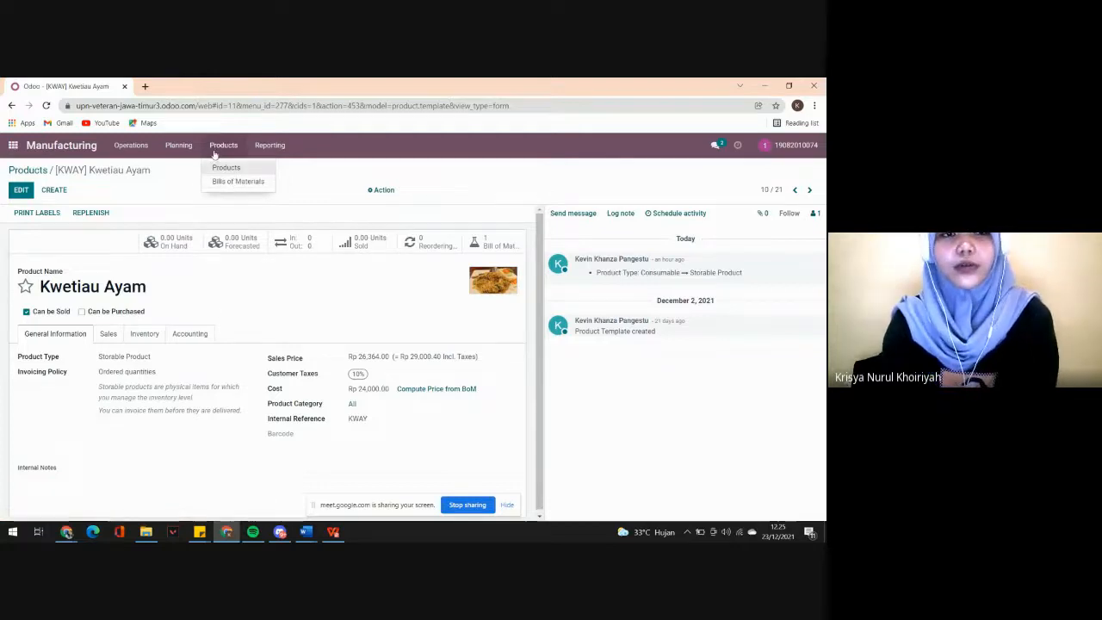
left_click(322, 208)
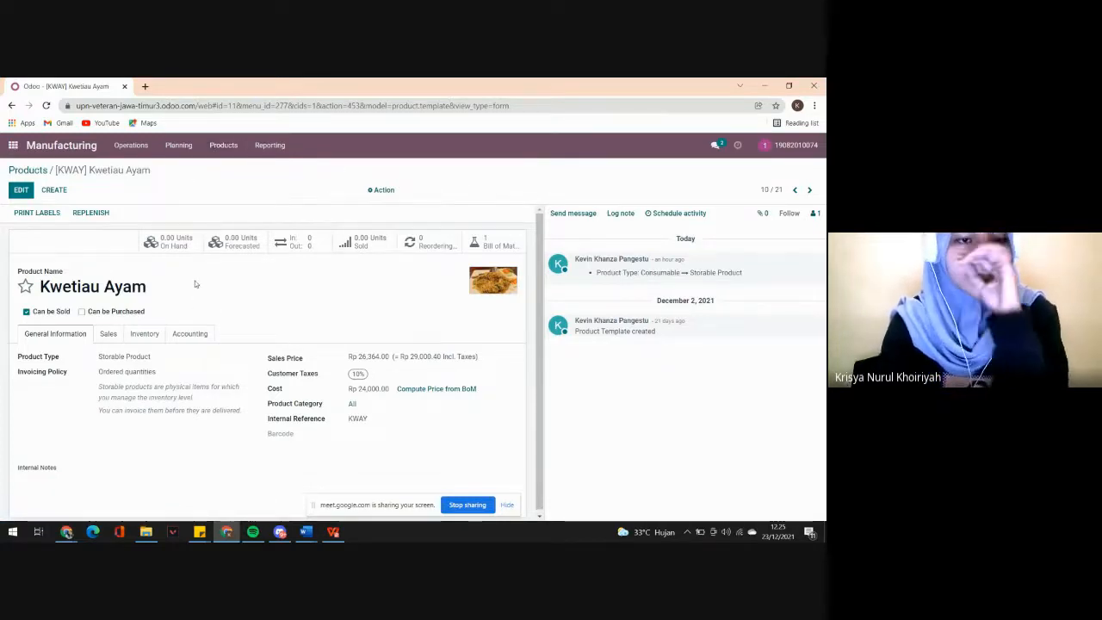
Step: Switch to the Inventory app and open the first ready delivery order from the orders to process
left_click(13, 144)
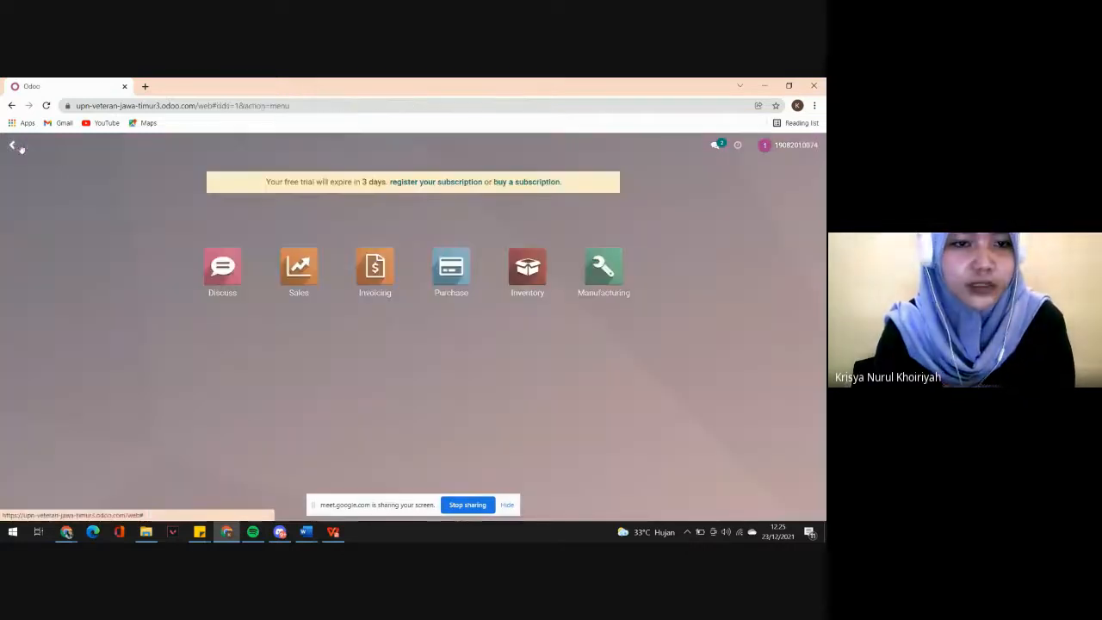
left_click(538, 275)
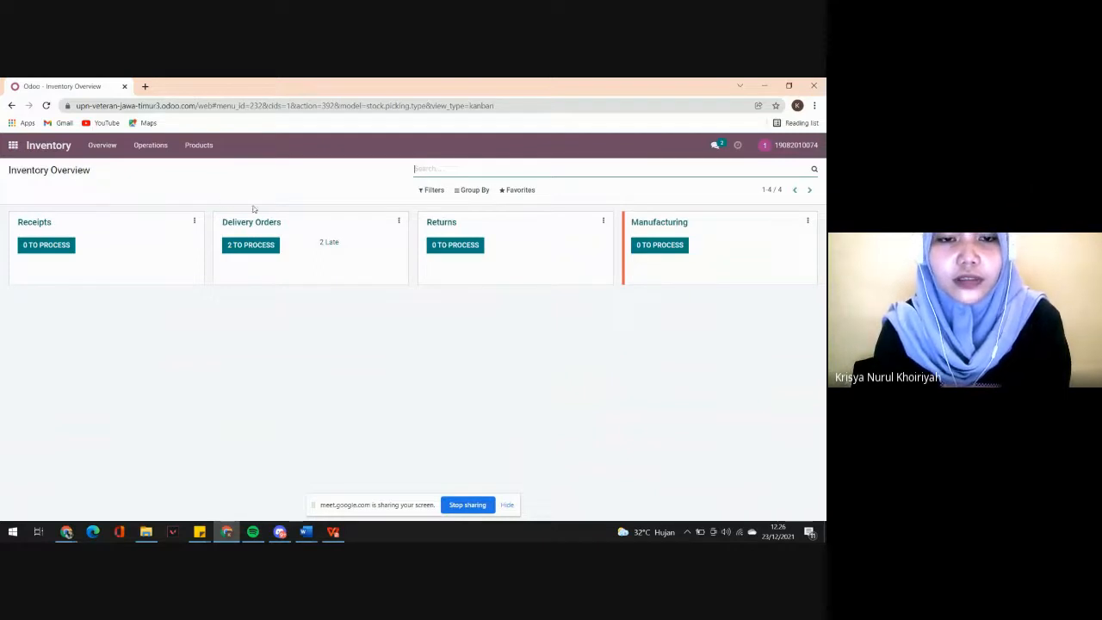
left_click(273, 246)
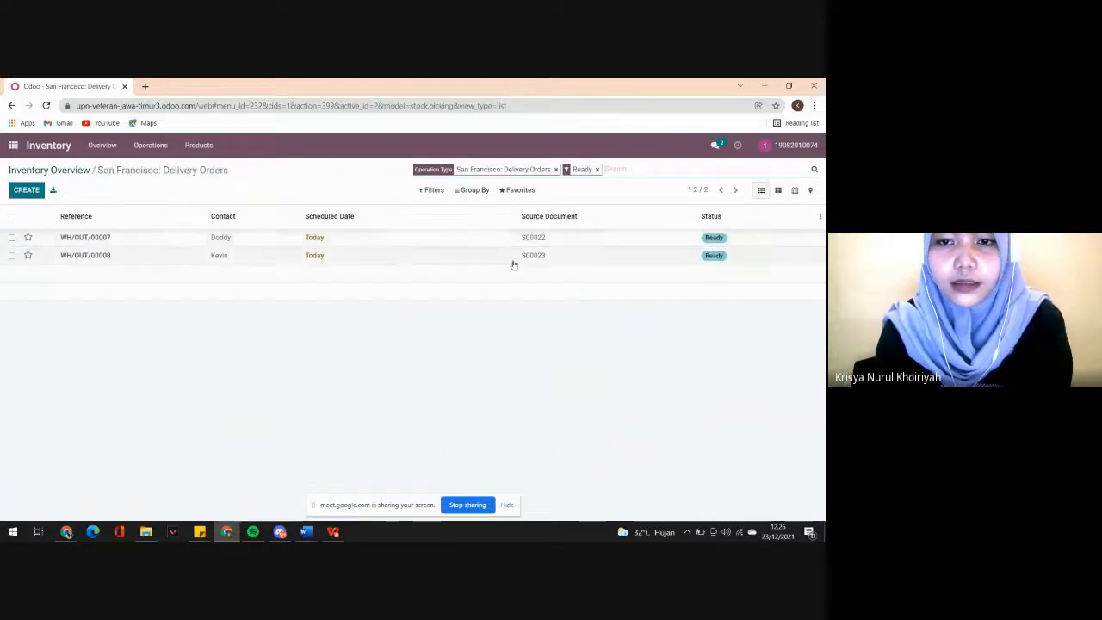
left_click(417, 238)
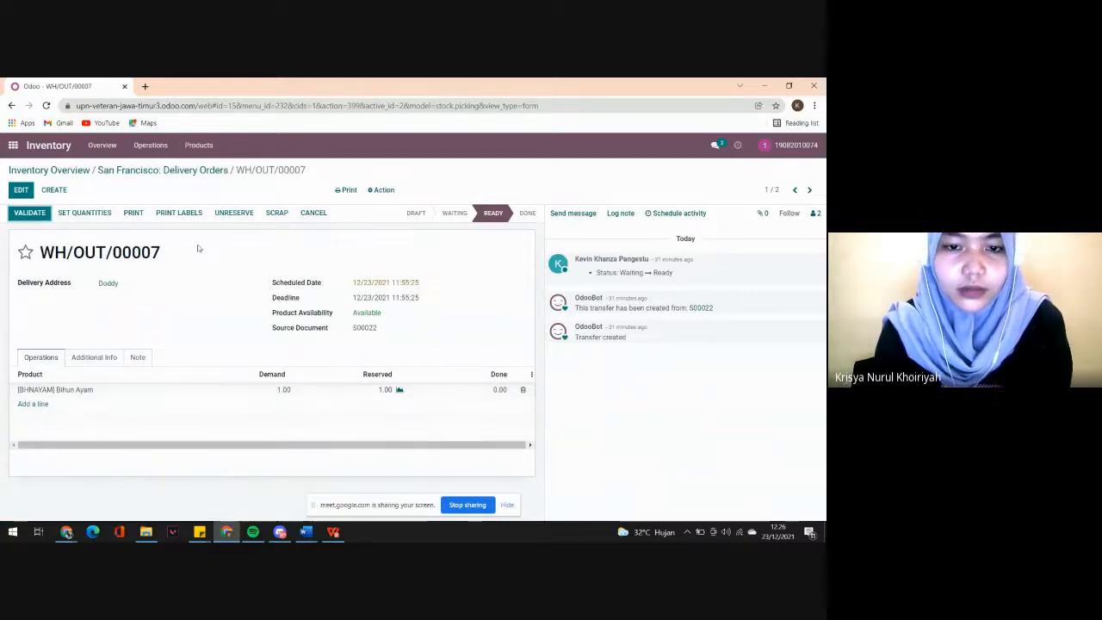
Step: Set the done quantity of [BHNAYAM] Bihun Ayam to 1, then validate and save the delivery order
left_click(499, 389)
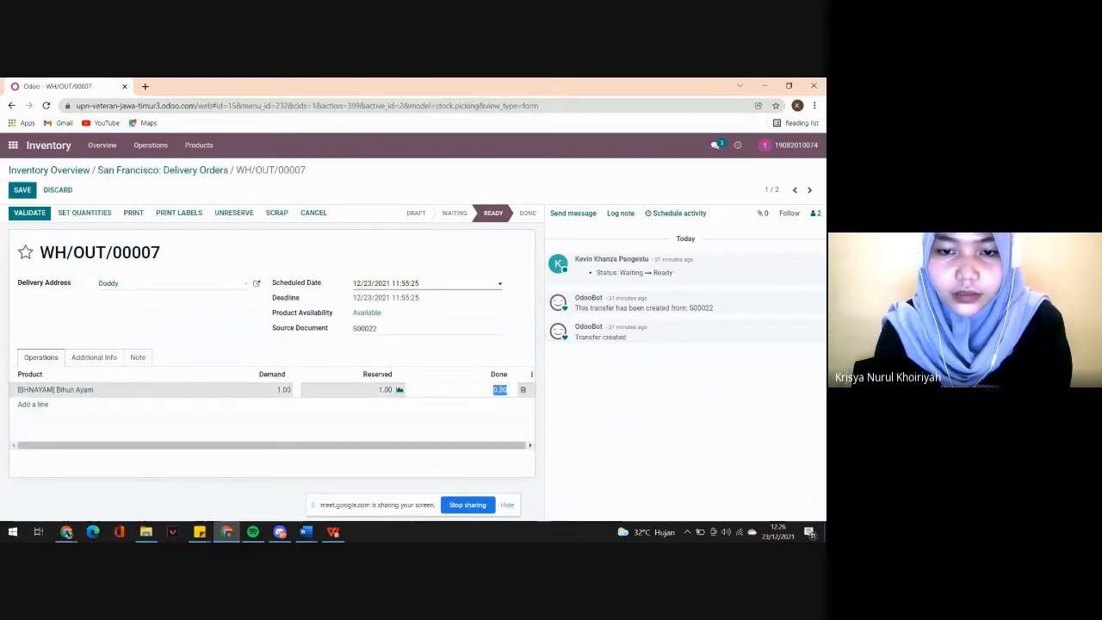
type("1")
key("Return")
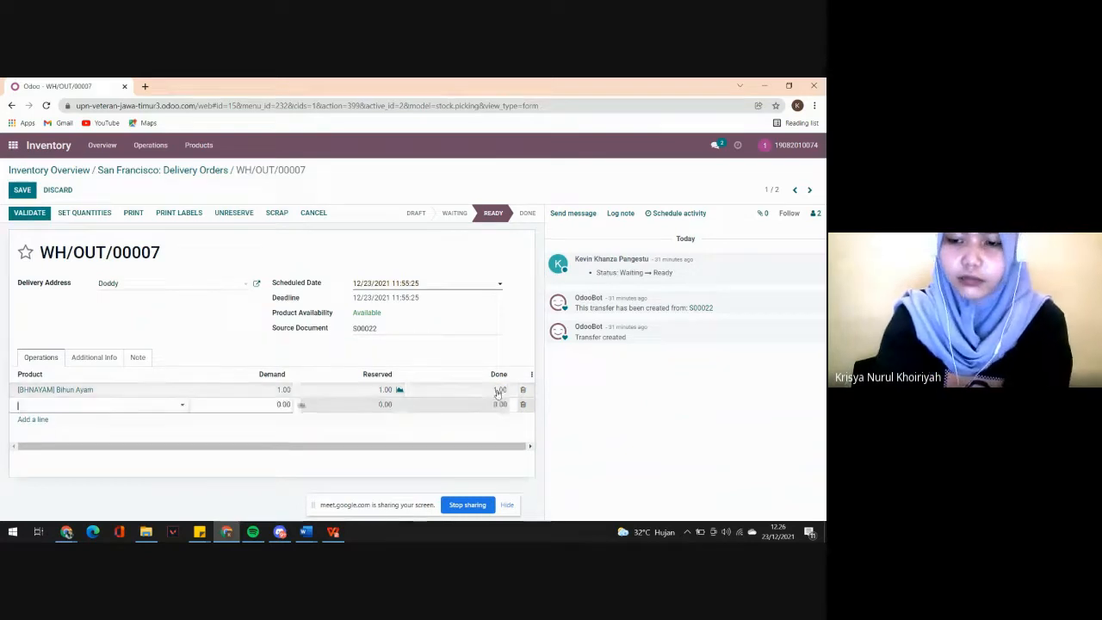
left_click(407, 358)
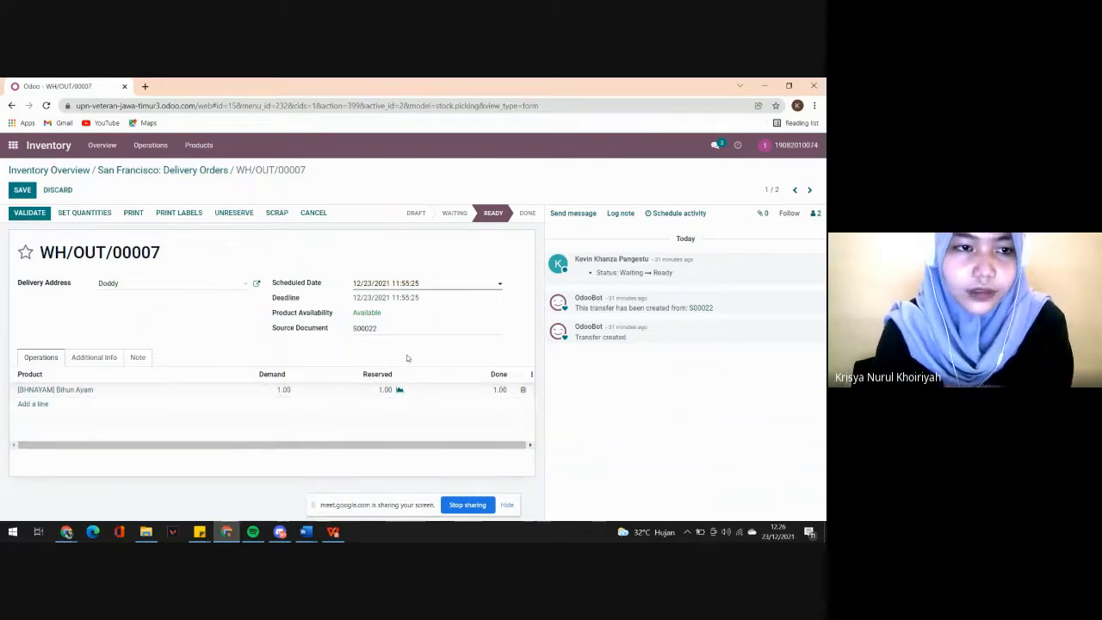
left_click(34, 212)
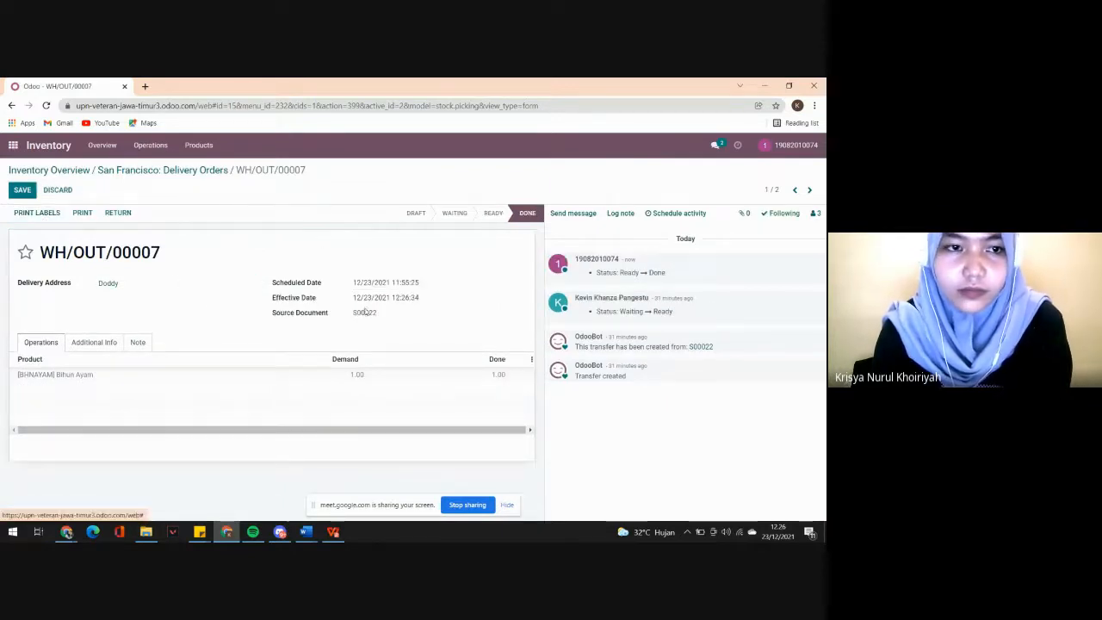
left_click(22, 191)
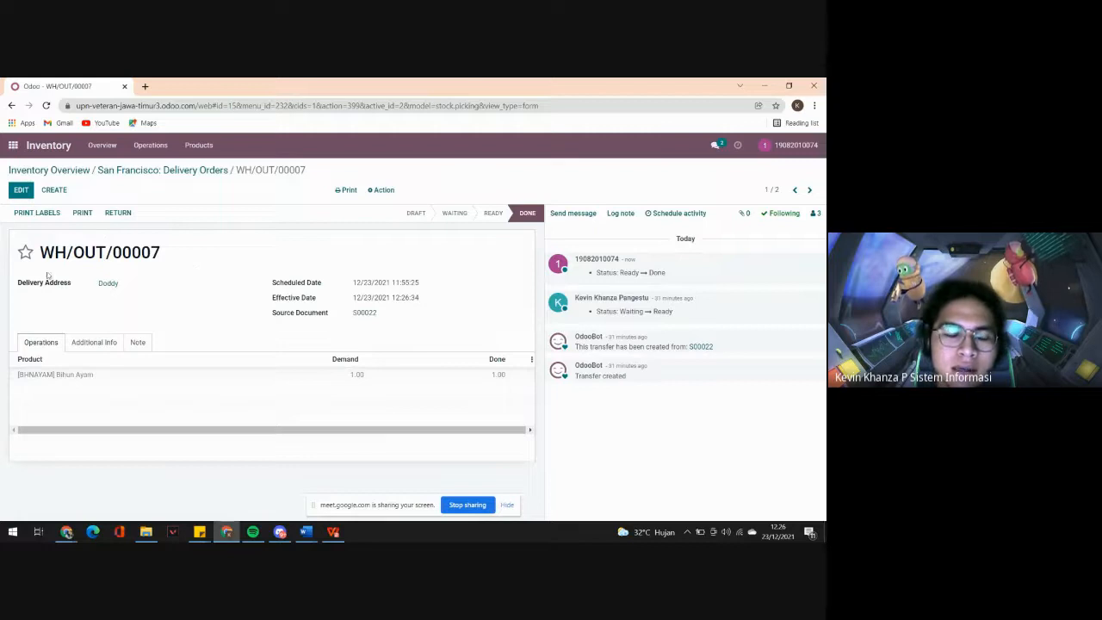
Step: Go back to the inventory overview and open the remaining ready delivery order
left_click(69, 169)
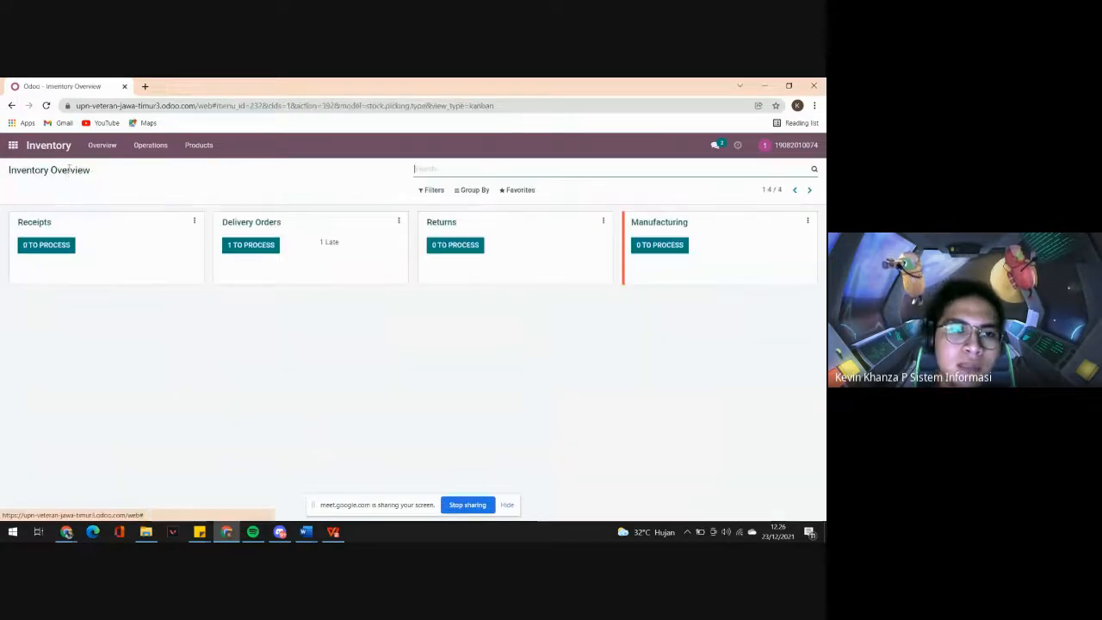
left_click(234, 247)
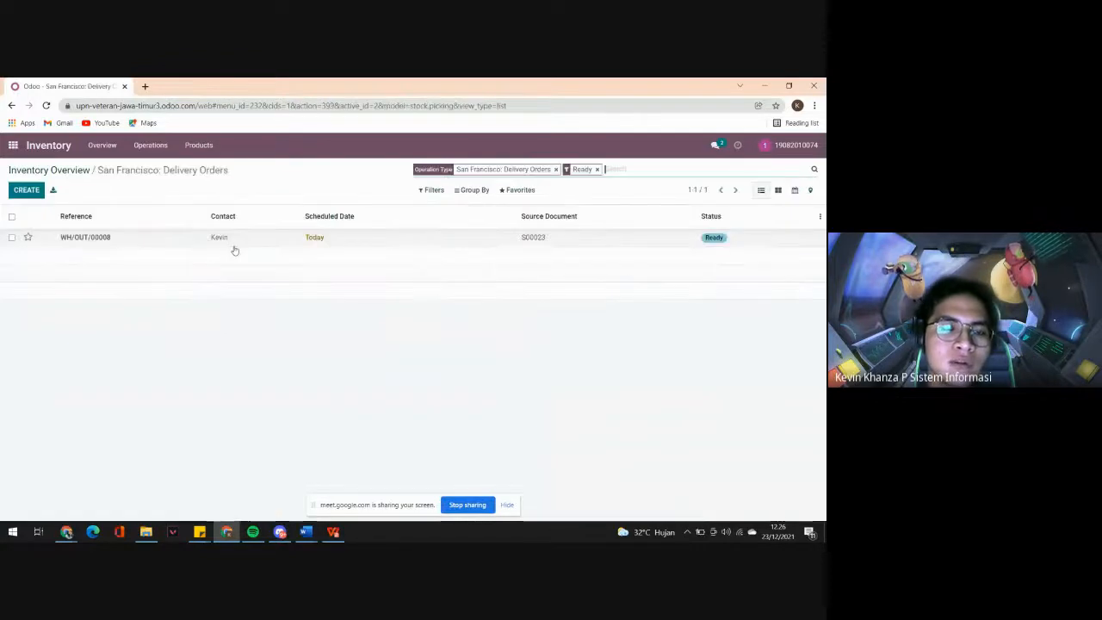
left_click(300, 238)
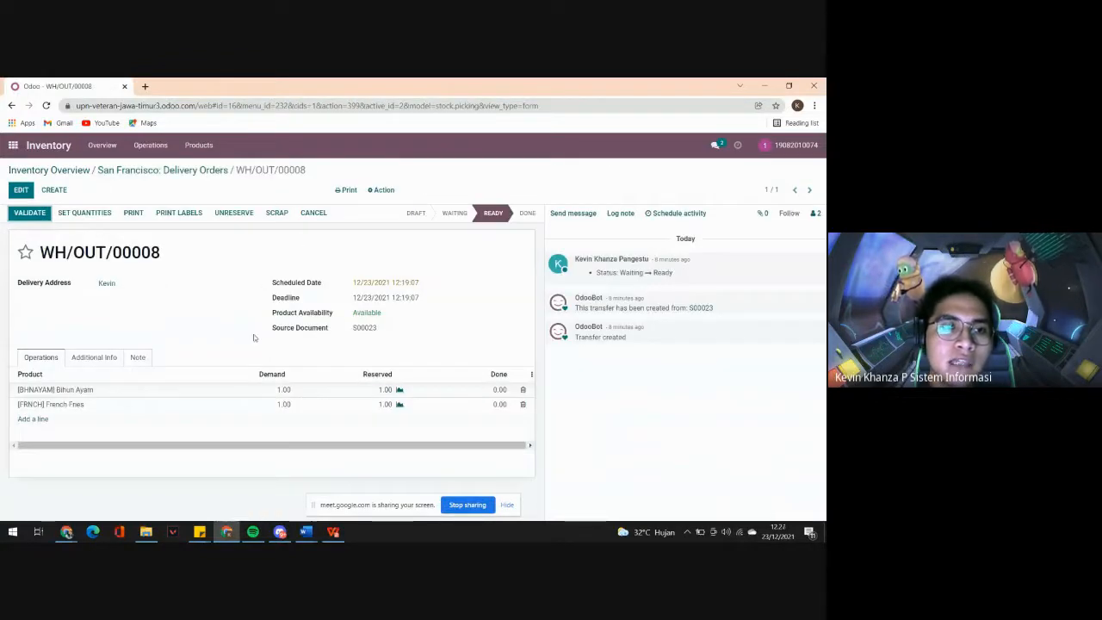
Step: Set the done quantities of [BHNAYAM] Bihun Ayam and [FRNCH] French Fries to 1 each, then validate and save the delivery order
left_click(500, 389)
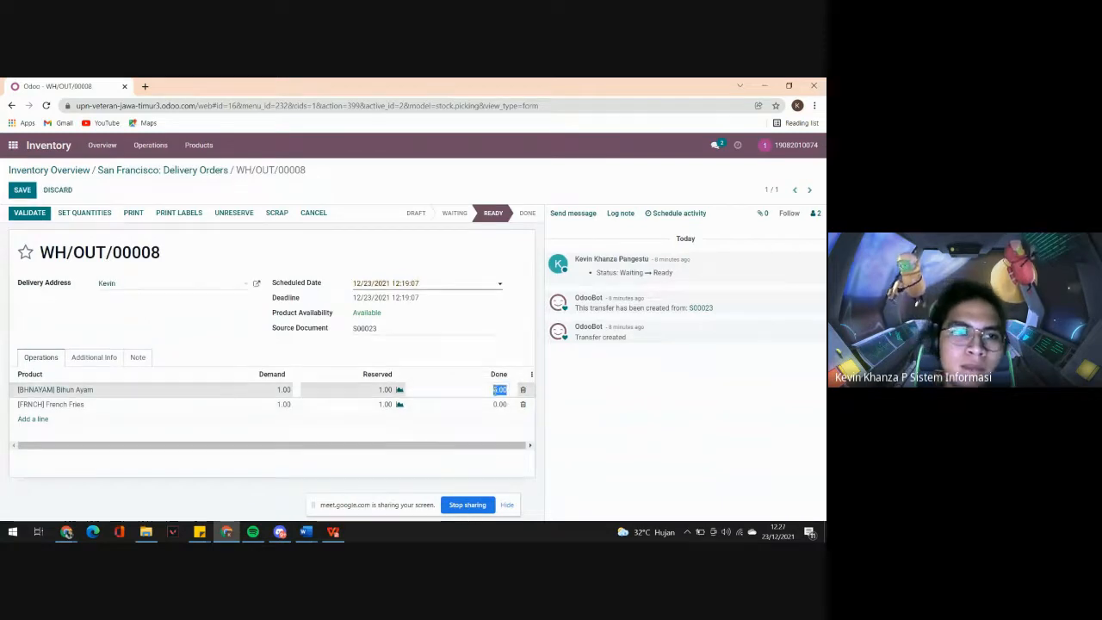
type("1")
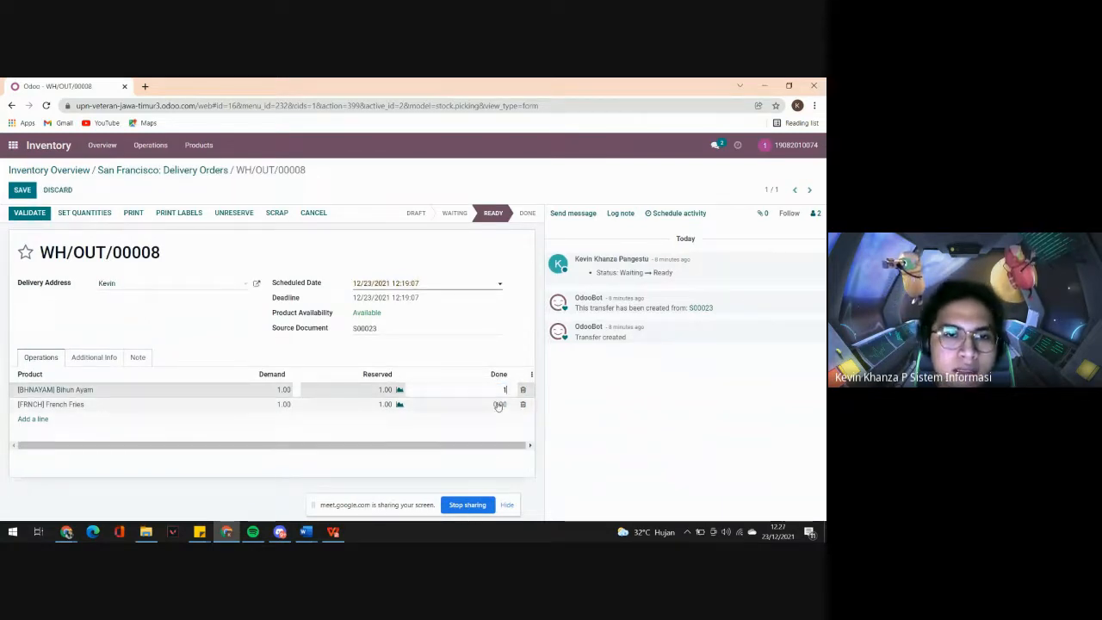
left_click(499, 404)
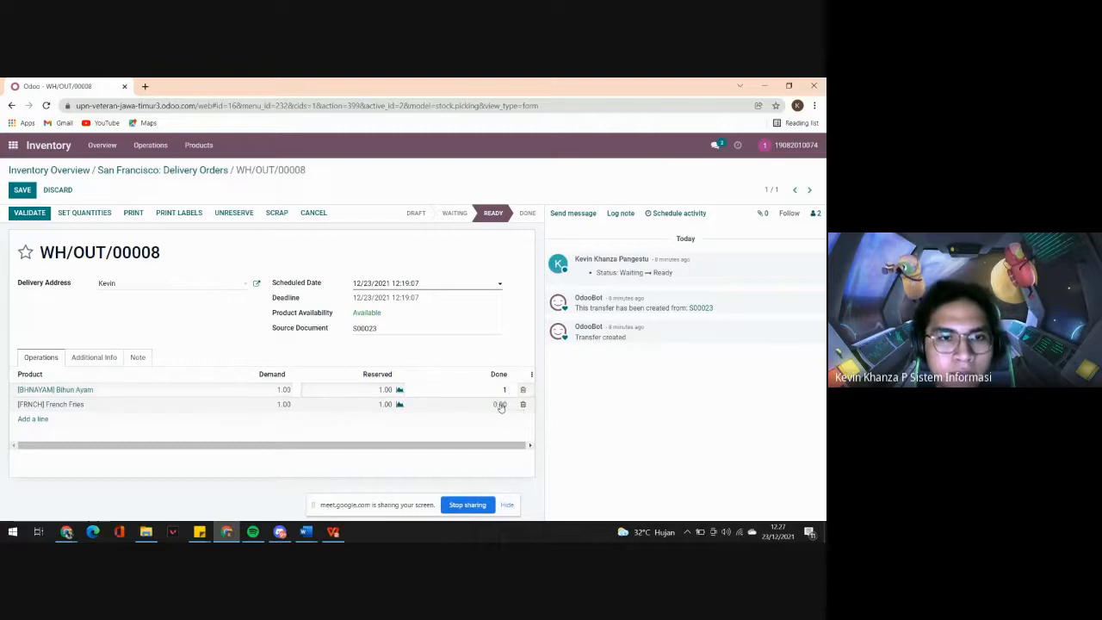
type("1")
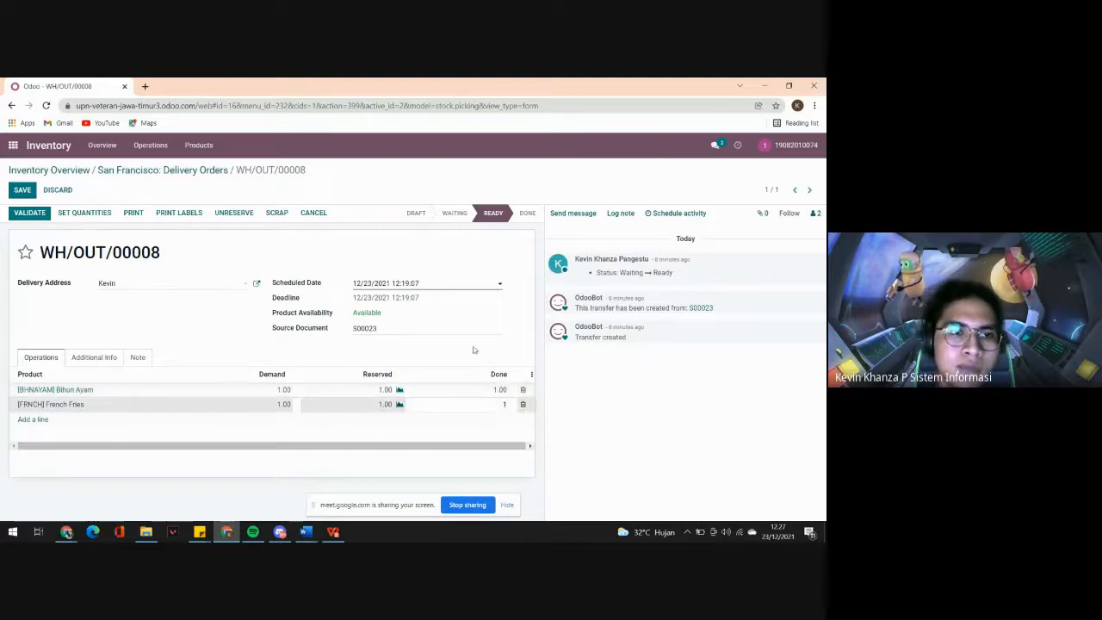
left_click(473, 349)
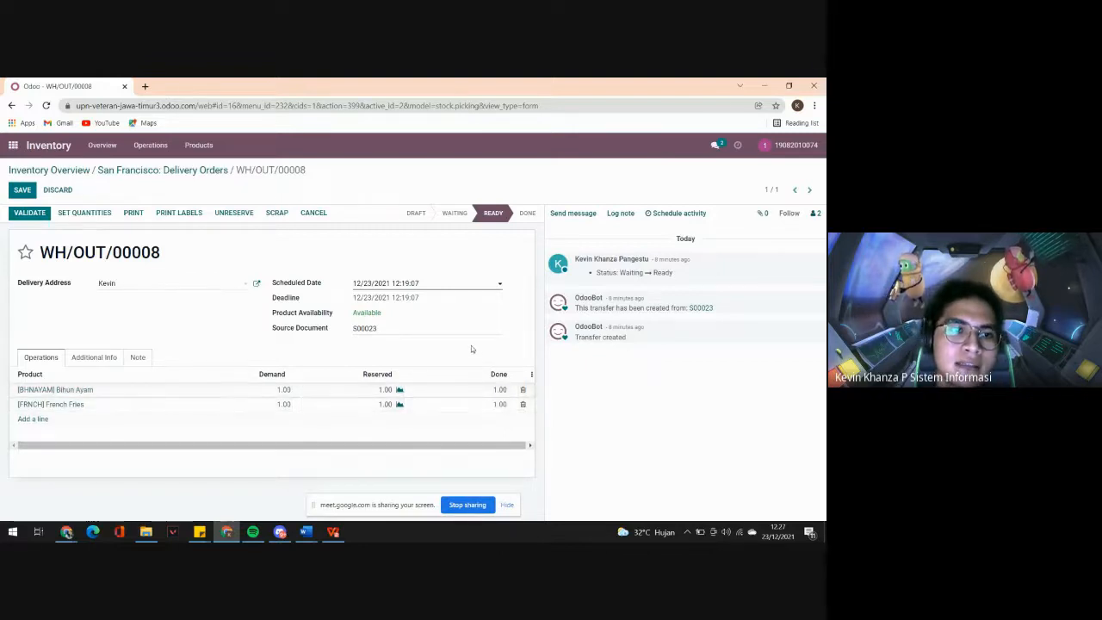
left_click(38, 215)
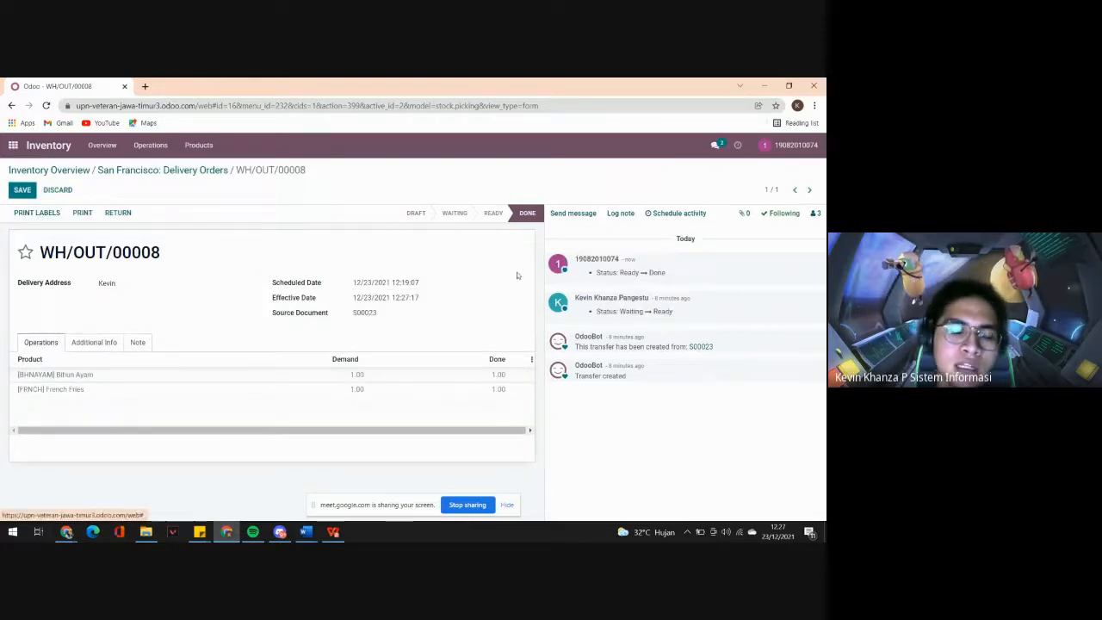
left_click(22, 190)
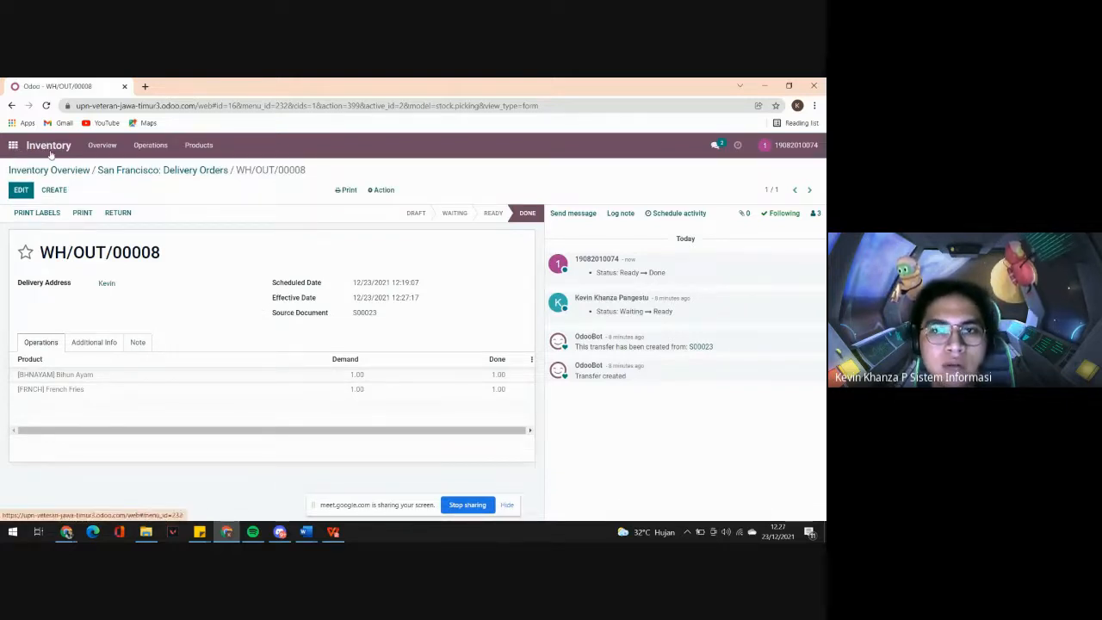
Step: Return to the overview of installed apps and stop sharing the screen in Google Meet
left_click(13, 144)
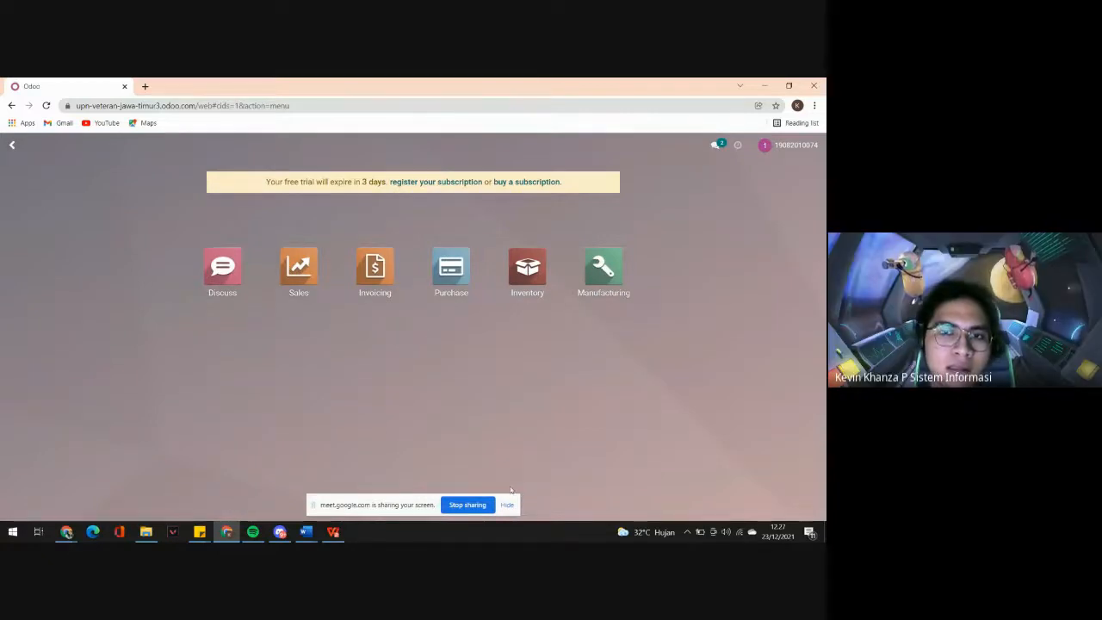
left_click(467, 504)
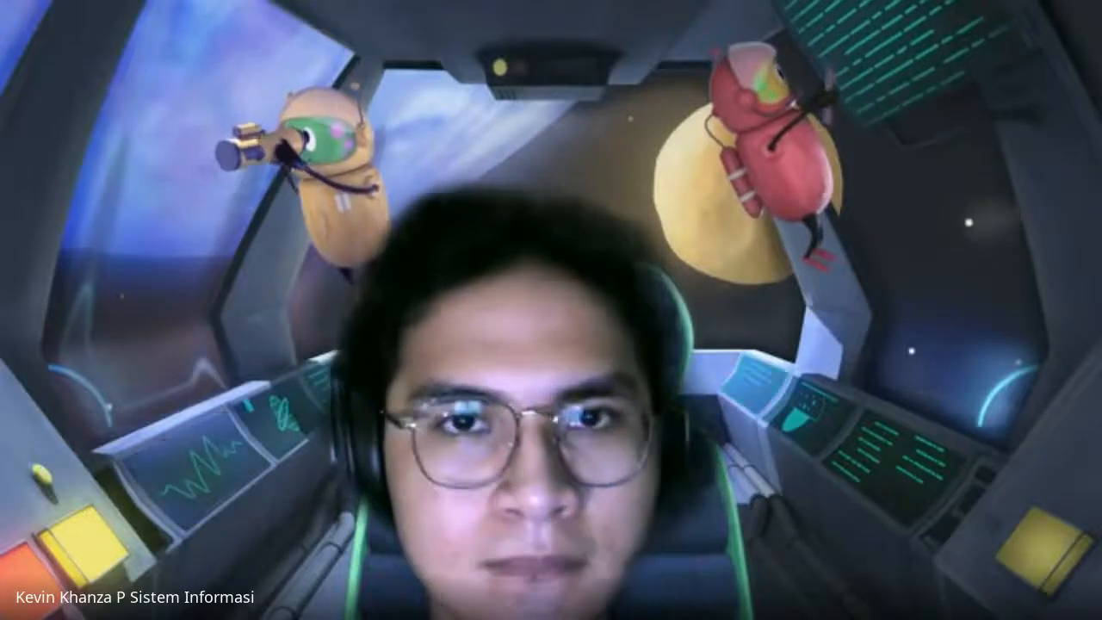